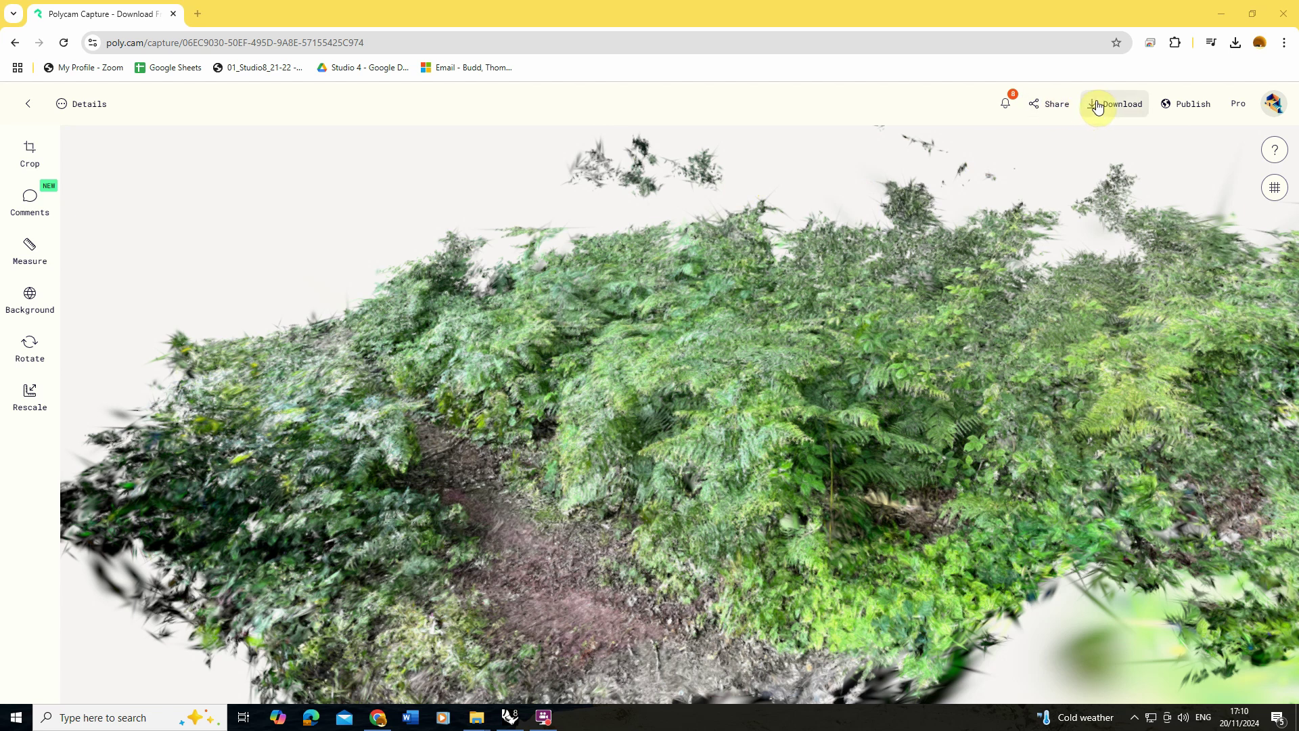
- Look through the export formats available for downloading the Polycam capture
{"action": "left_click", "coordinate": [1118, 103]}
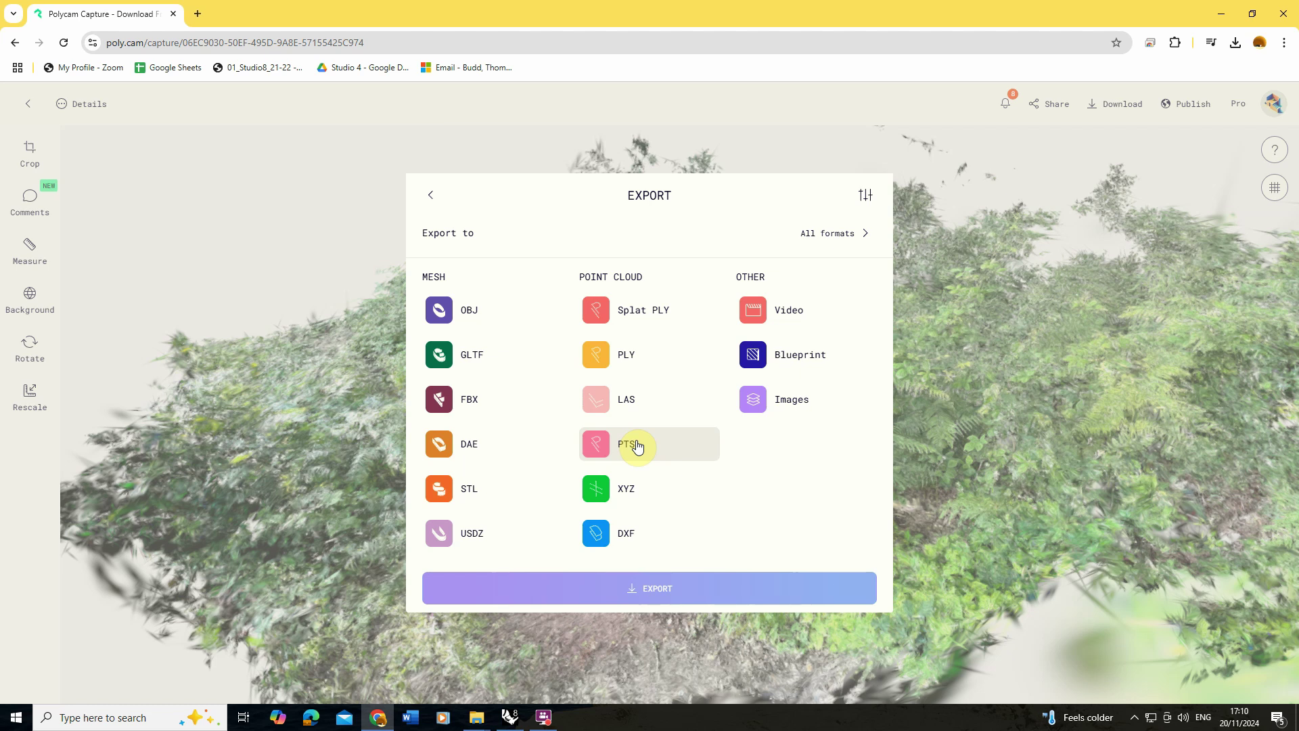
{"action": "left_click", "coordinate": [431, 196]}
- Switch to Rhino and import the 16_11_2024 PLY file from the 087_PointCloud folder with Millimeters as the model units
{"action": "left_click", "coordinate": [534, 719]}
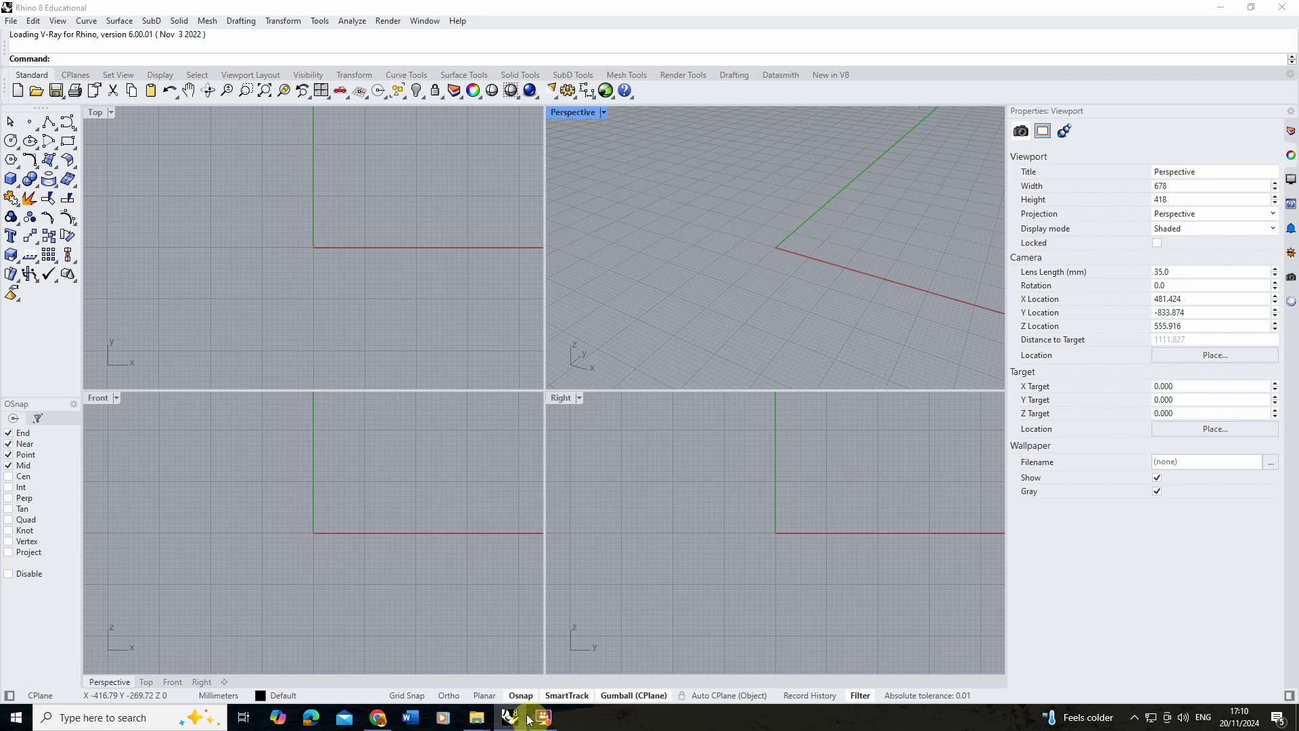
{"action": "left_click", "coordinate": [11, 21]}
{"action": "left_click", "coordinate": [82, 195]}
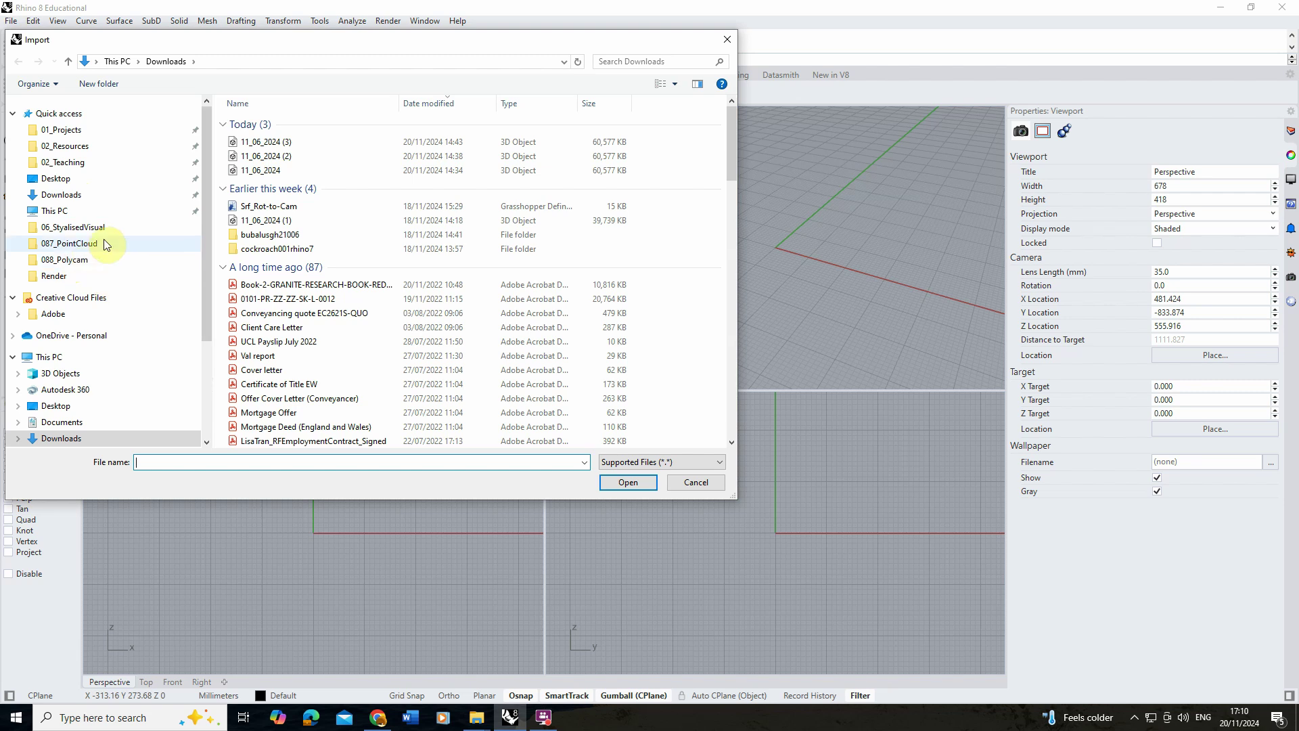
{"action": "left_click", "coordinate": [105, 244]}
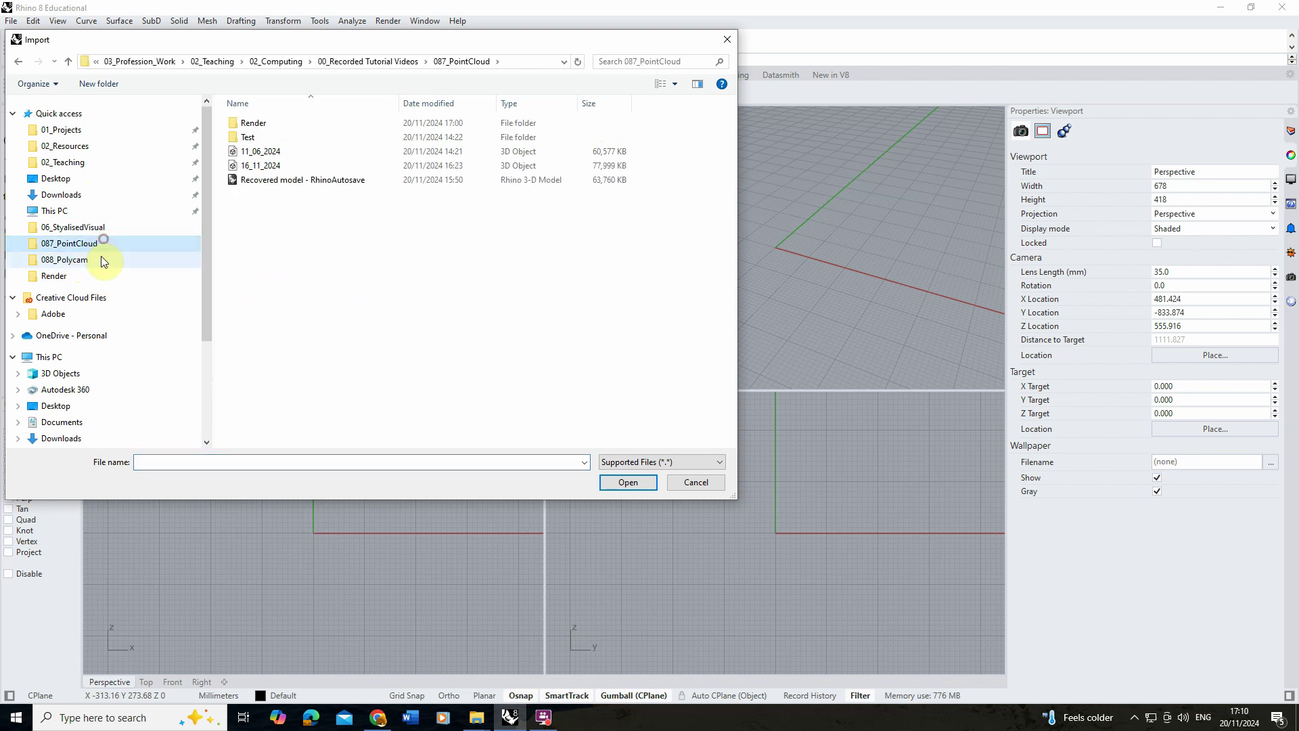
{"action": "left_click", "coordinate": [311, 168]}
{"action": "left_click", "coordinate": [626, 483]}
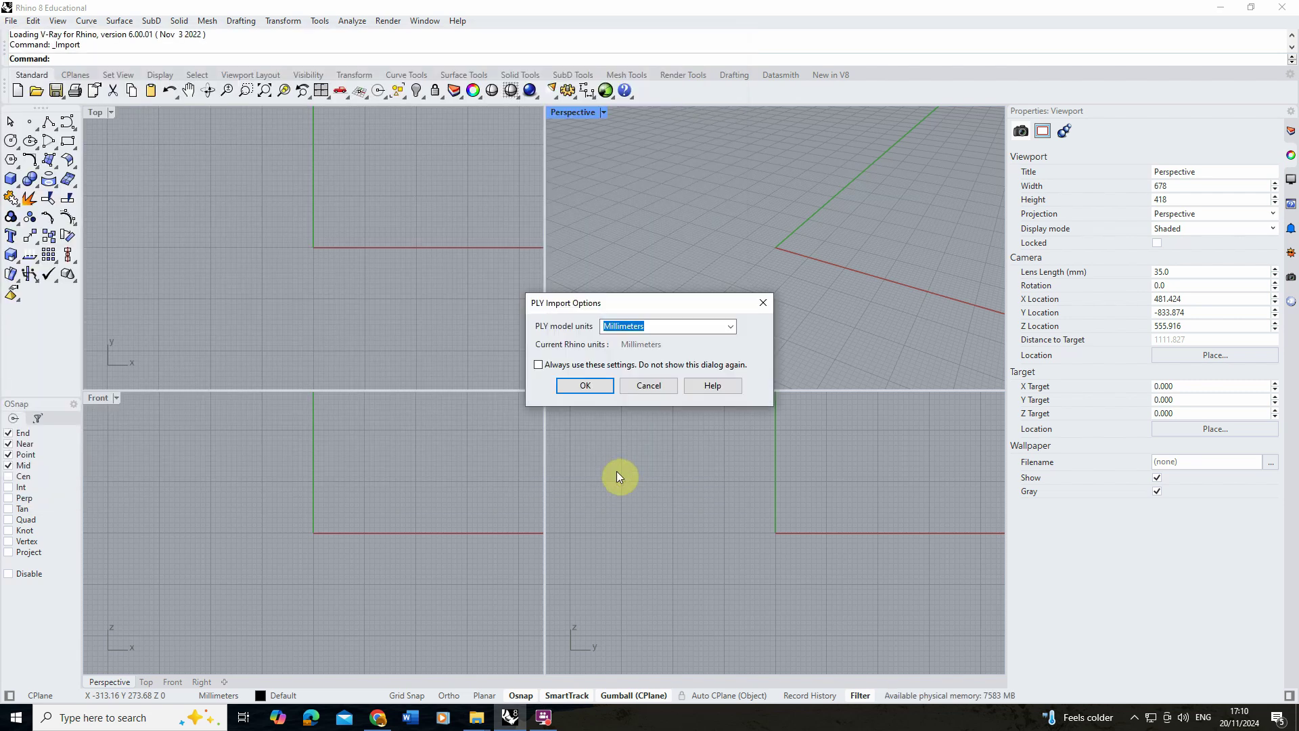
{"action": "left_click", "coordinate": [594, 388]}
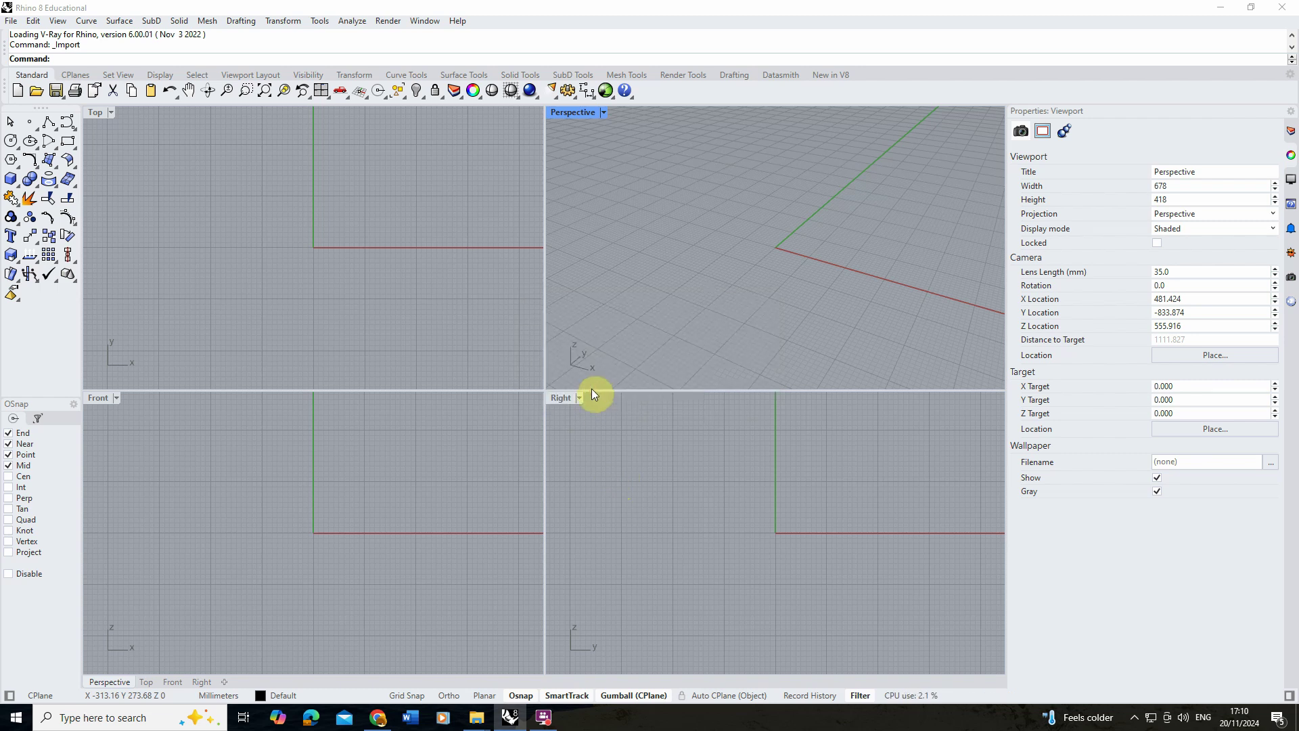
- Maximize the Perspective viewport and scale the imported point cloud by a factor of 100 from a base point near the origin
{"action": "double_click", "coordinate": [572, 113]}
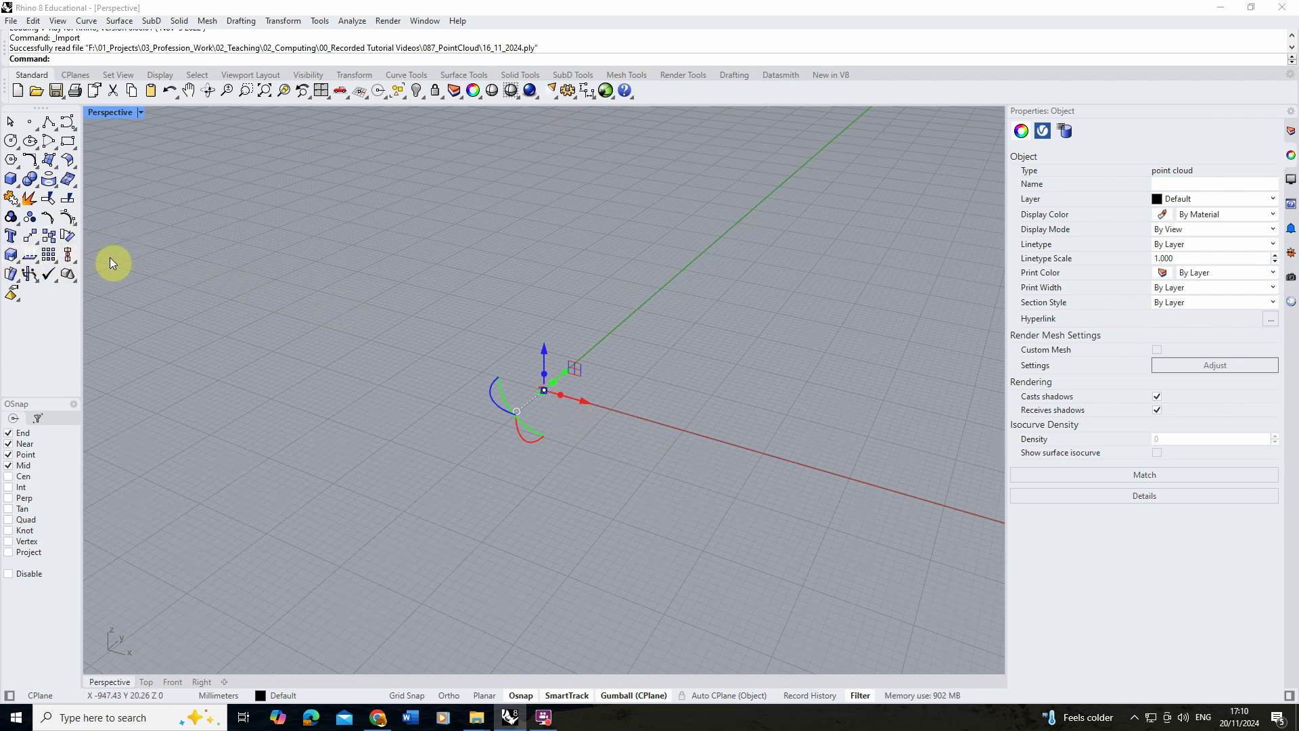
{"action": "left_click", "coordinate": [10, 254]}
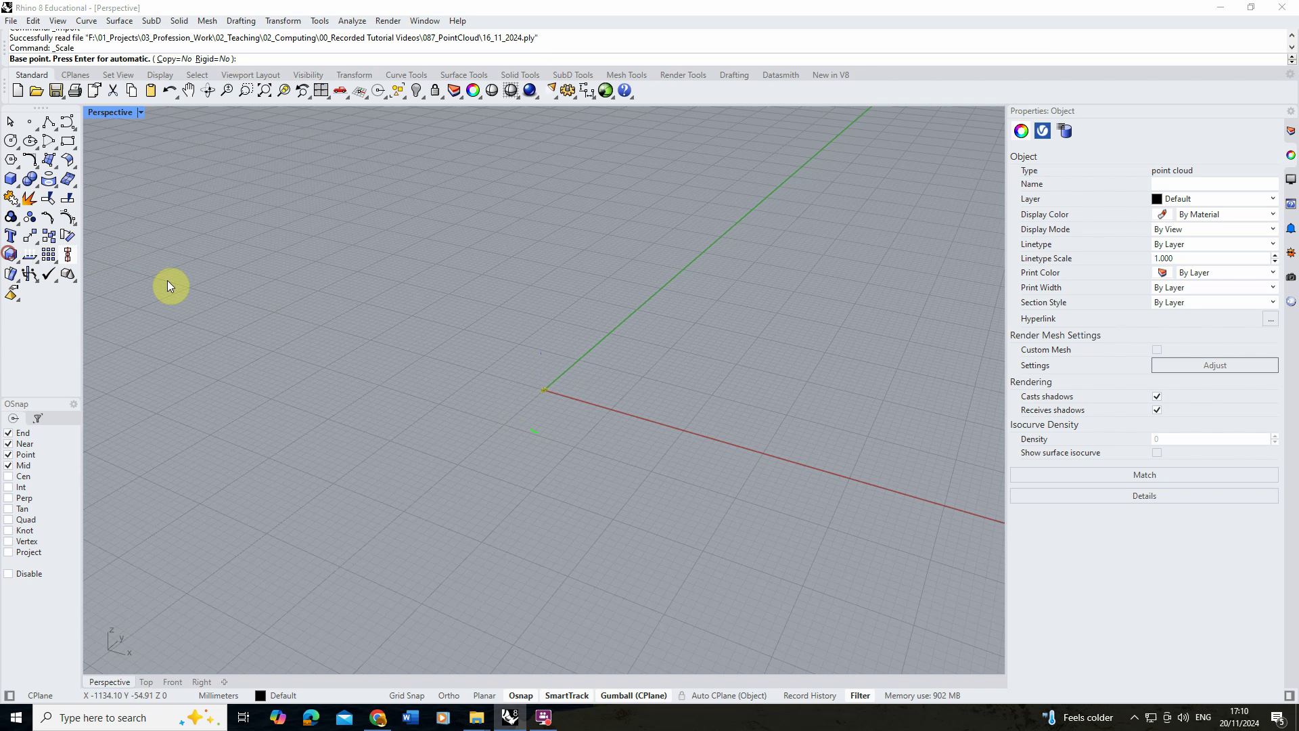
{"action": "left_click", "coordinate": [580, 372]}
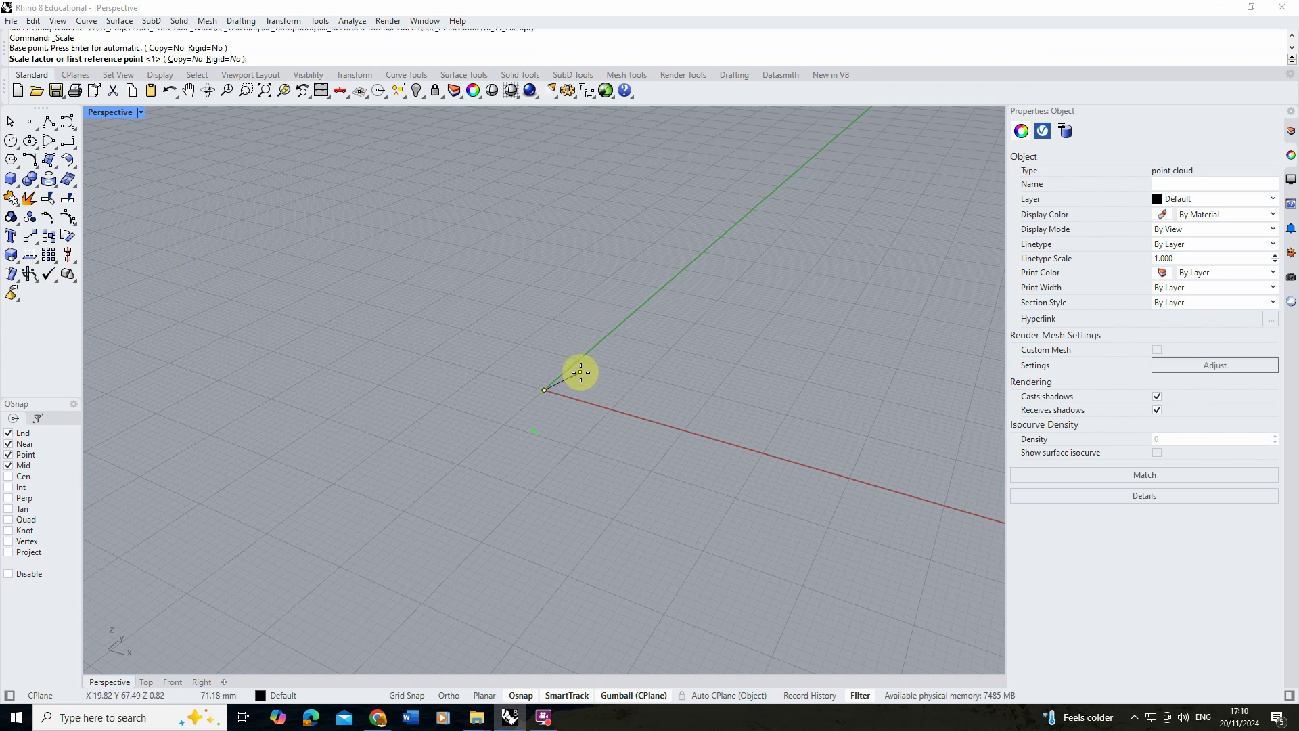
{"action": "type", "text": "100"}
{"action": "right_click", "coordinate": [581, 373]}
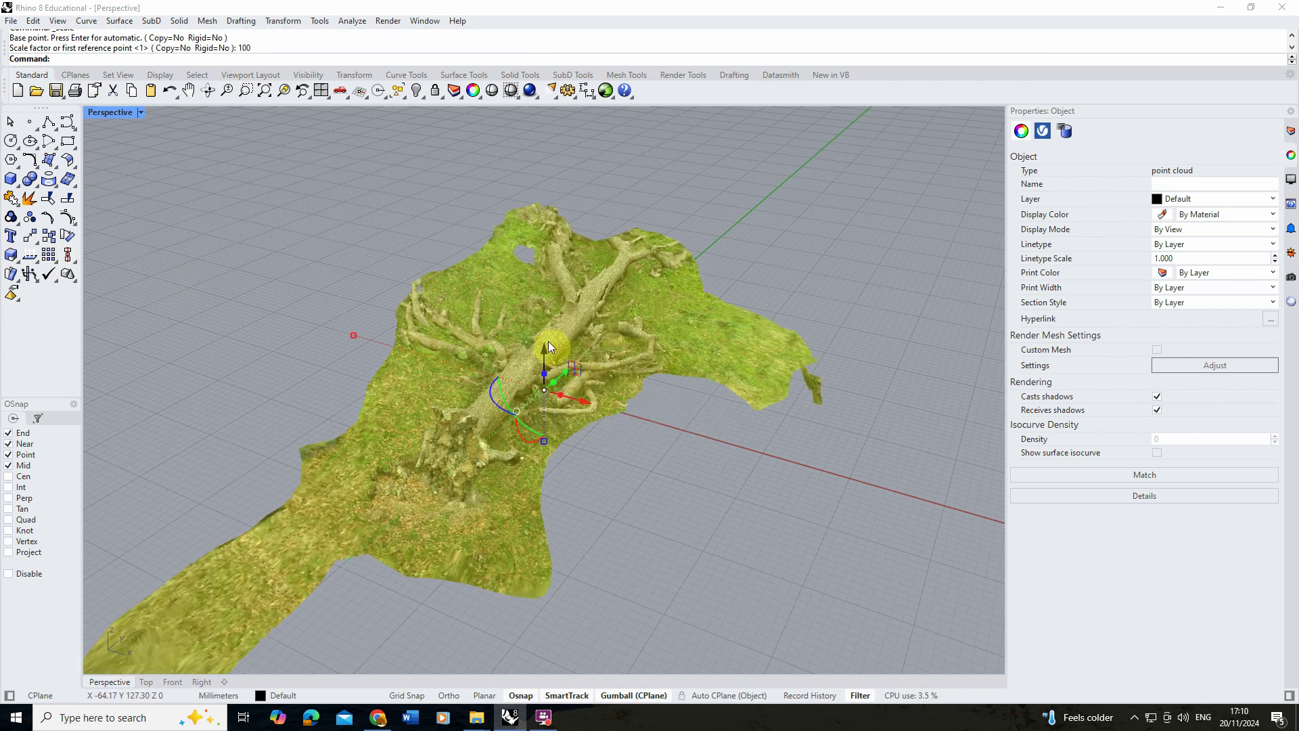
{"action": "left_click", "coordinate": [380, 303]}
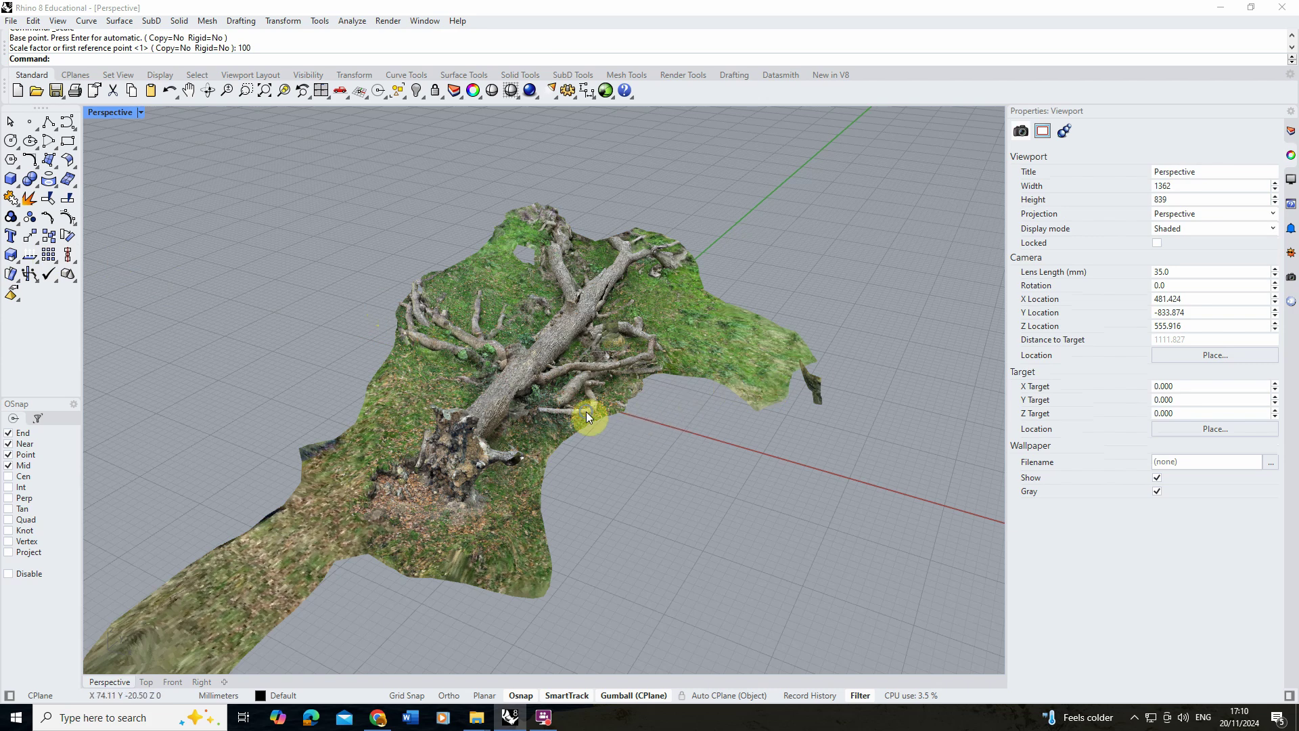
- Rotate the fallen-tree point cloud slightly about its X axis with the gumball to level its ground
{"action": "right_click_drag", "start_coordinate": [586, 415], "coordinate": [740, 455]}
{"action": "scroll", "coordinate": [581, 460], "scroll_direction": "up", "scroll_amount": 5}
{"action": "scroll", "coordinate": [579, 458], "scroll_direction": "up", "scroll_amount": 5}
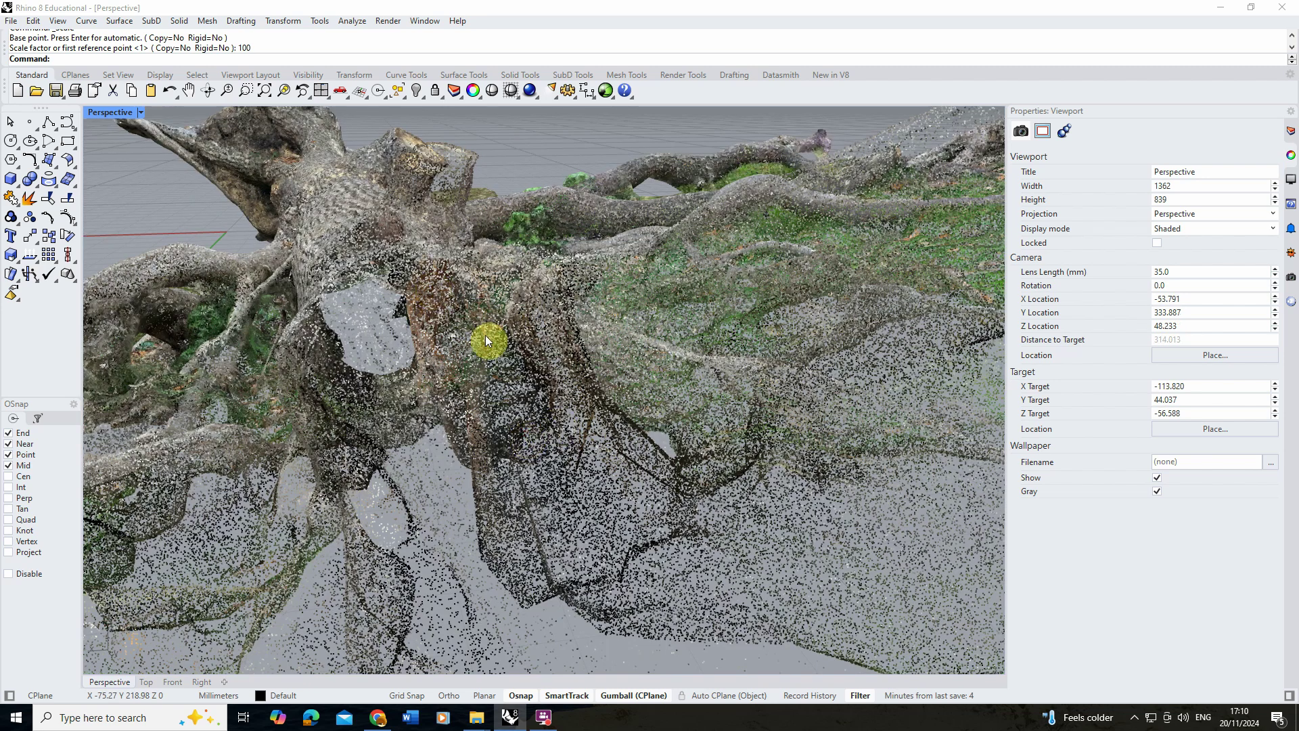
{"action": "scroll", "coordinate": [457, 304], "scroll_direction": "down", "scroll_amount": 10}
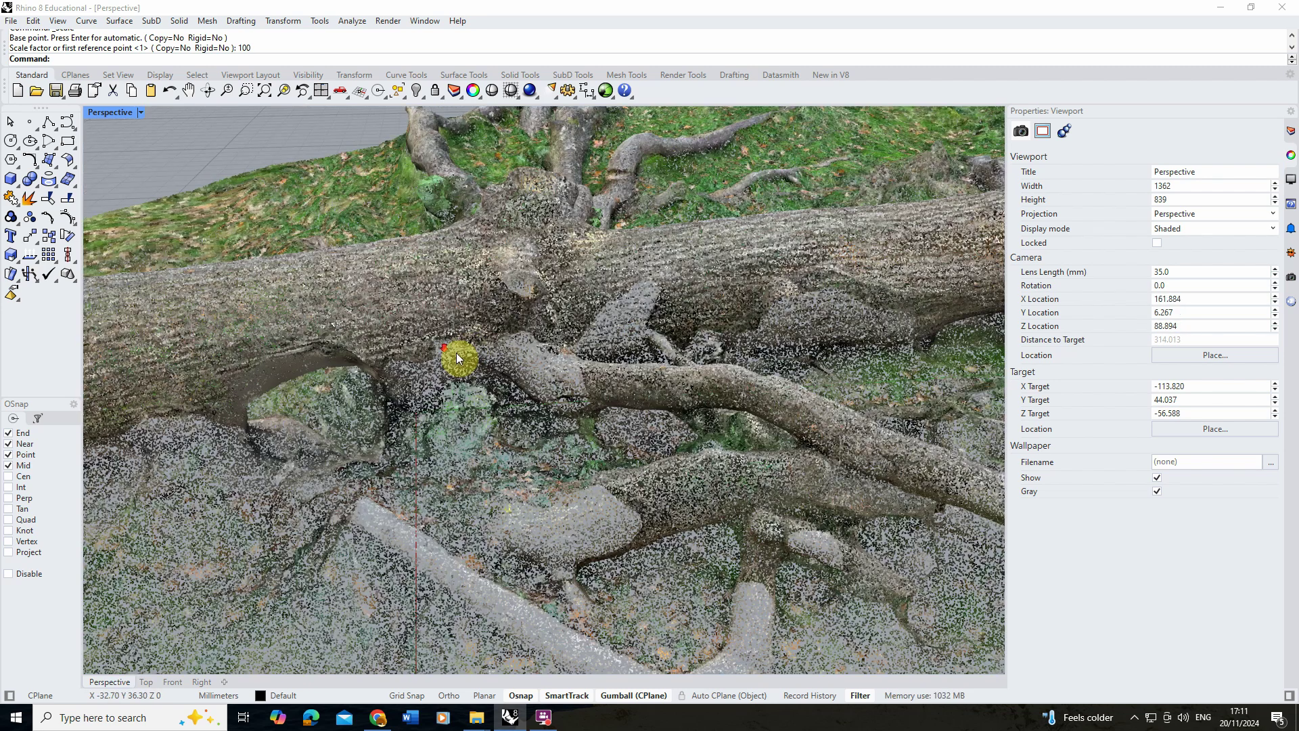
{"action": "right_click_drag", "start_coordinate": [455, 360], "coordinate": [555, 384]}
{"action": "left_click", "coordinate": [580, 340]}
{"action": "left_click_drag", "start_coordinate": [555, 385], "coordinate": [563, 388]}
{"action": "right_click_drag", "start_coordinate": [563, 389], "coordinate": [409, 376]}
{"action": "left_click", "coordinate": [399, 377]}
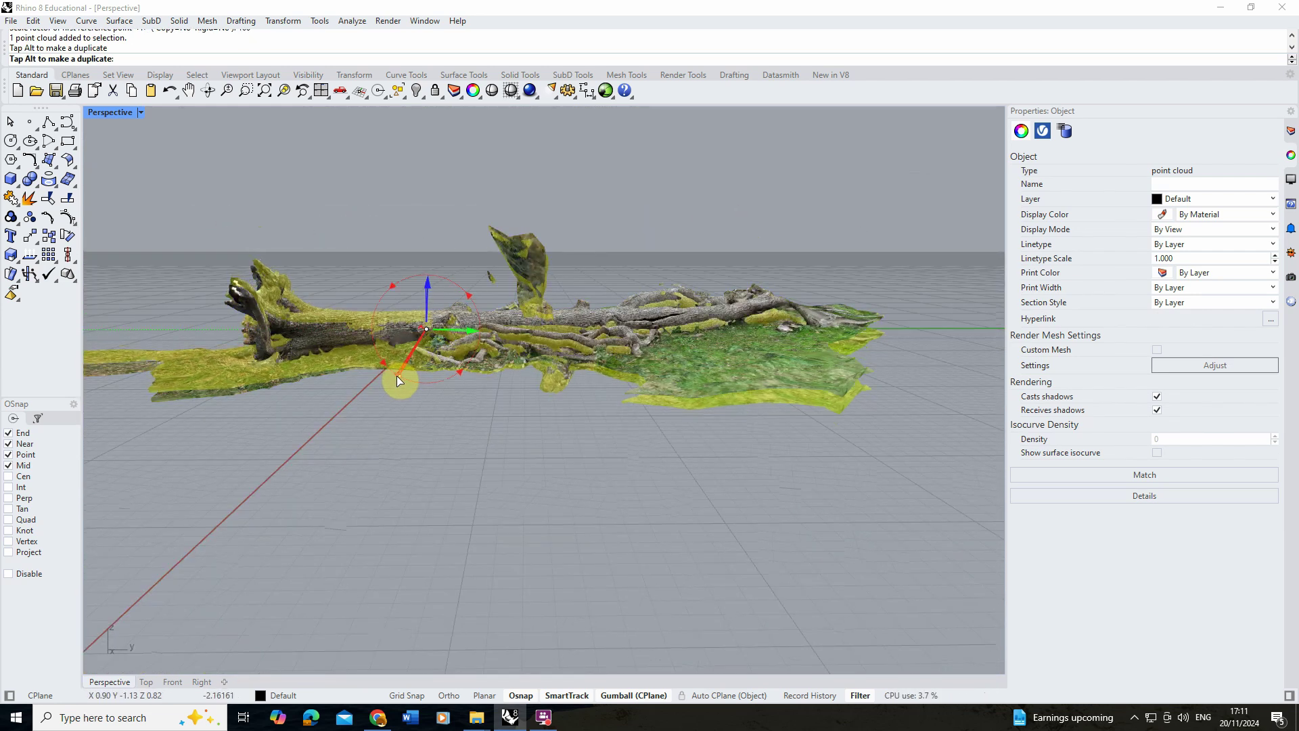
{"action": "left_click", "coordinate": [501, 410]}
- Rotate the point cloud slightly about its Y axis with the gumball and deselect it
{"action": "right_click_drag", "start_coordinate": [569, 409], "coordinate": [582, 270]}
{"action": "left_click", "coordinate": [582, 271]}
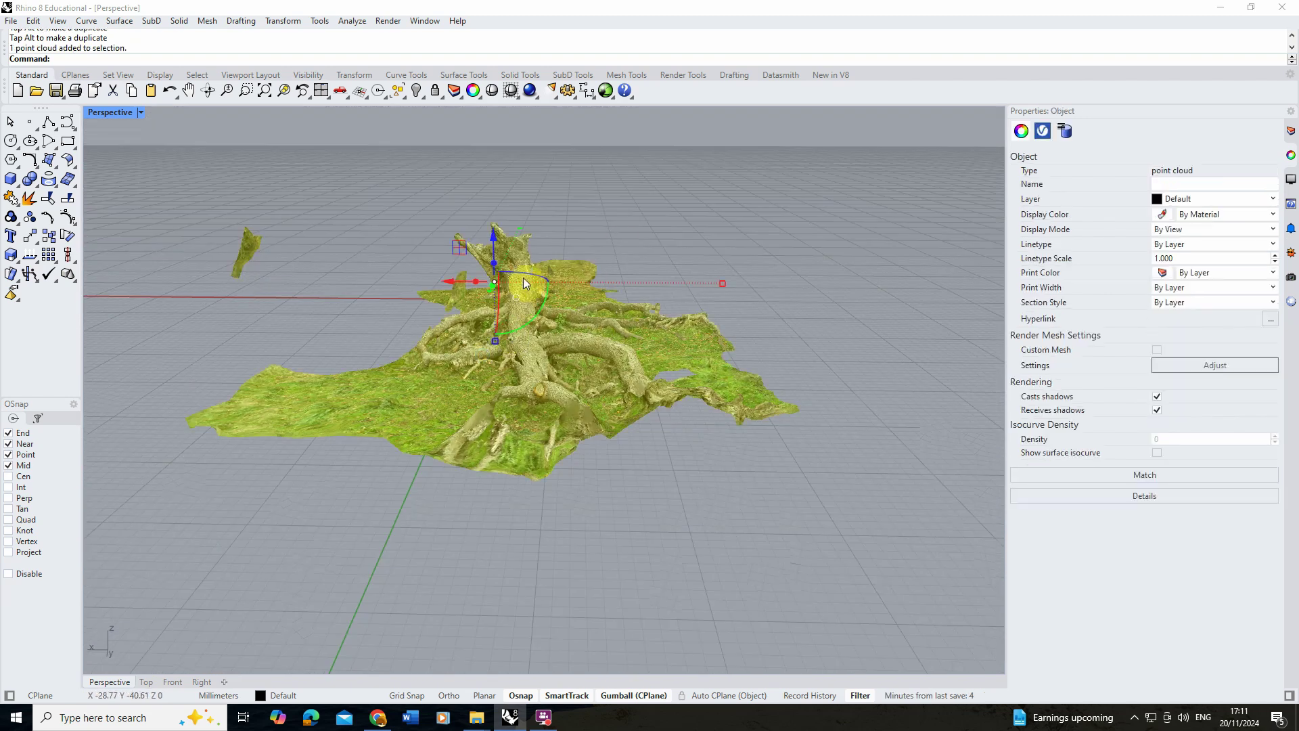
{"action": "left_click_drag", "start_coordinate": [543, 302], "coordinate": [687, 262]}
{"action": "left_click", "coordinate": [713, 281]}
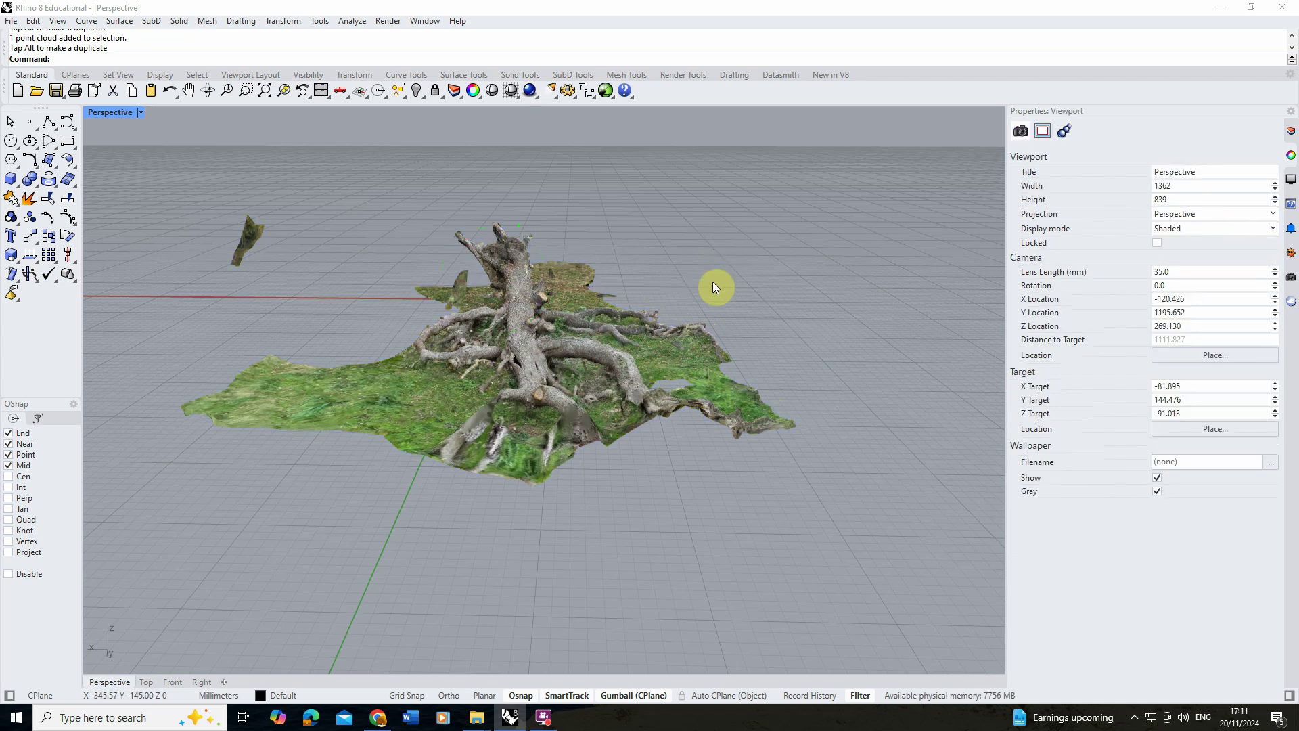
- Examine the density of the points and the gaps between them on the fallen trunk at close range
{"action": "right_click_drag", "start_coordinate": [752, 345], "coordinate": [629, 392]}
{"action": "scroll", "coordinate": [644, 371], "scroll_direction": "up", "scroll_amount": 5}
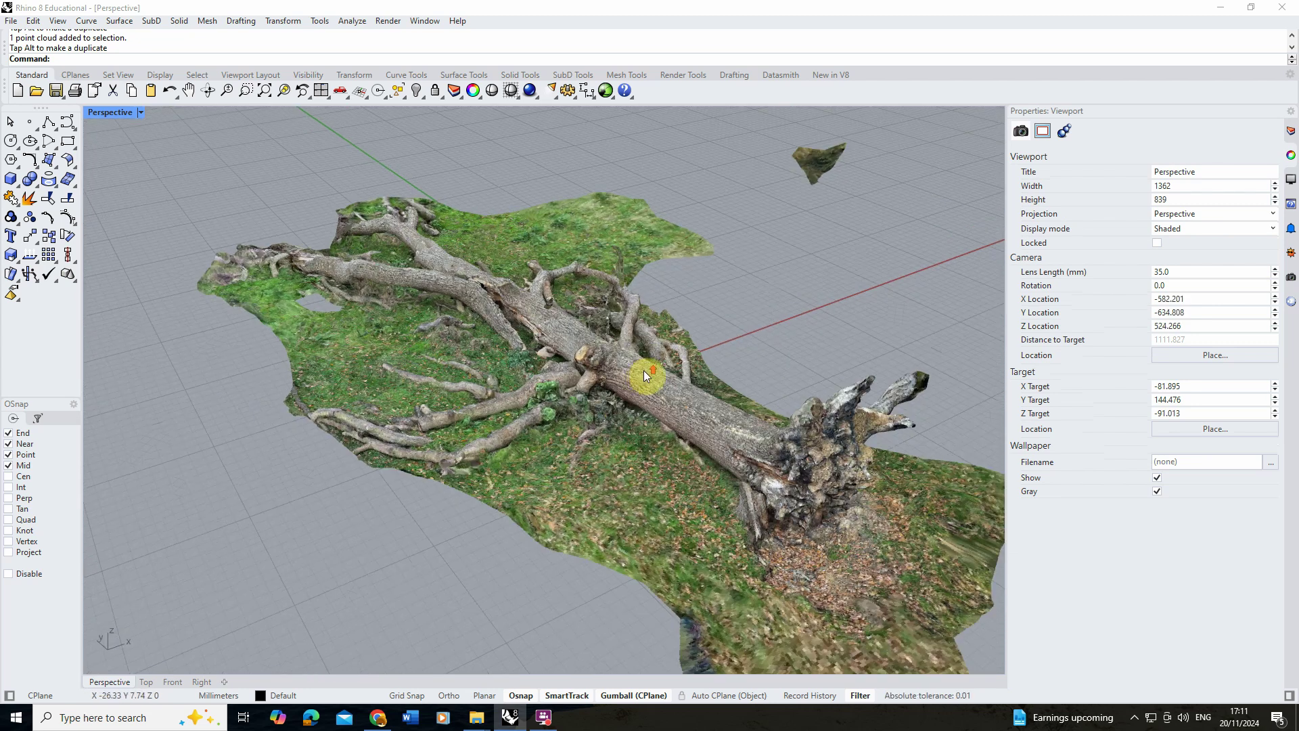
{"action": "scroll", "coordinate": [628, 376], "scroll_direction": "up", "scroll_amount": 5}
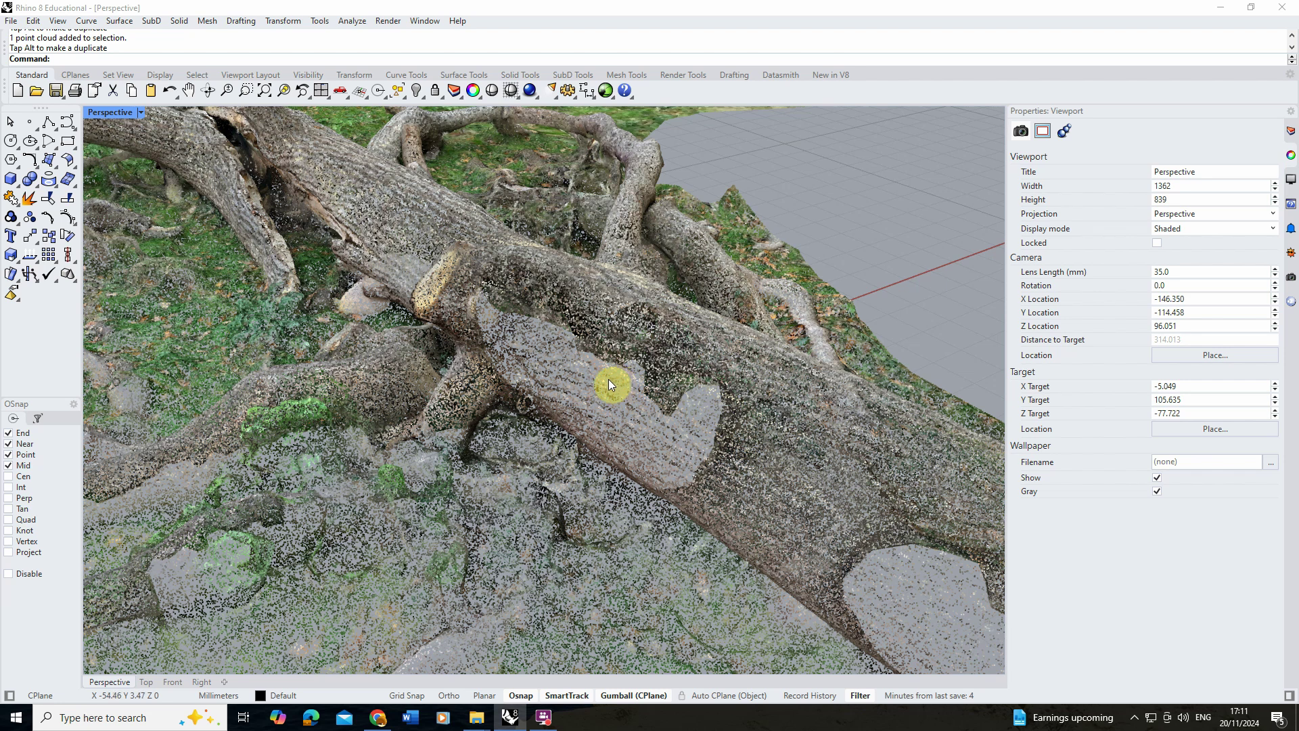
{"action": "scroll", "coordinate": [608, 379], "scroll_direction": "up", "scroll_amount": 4}
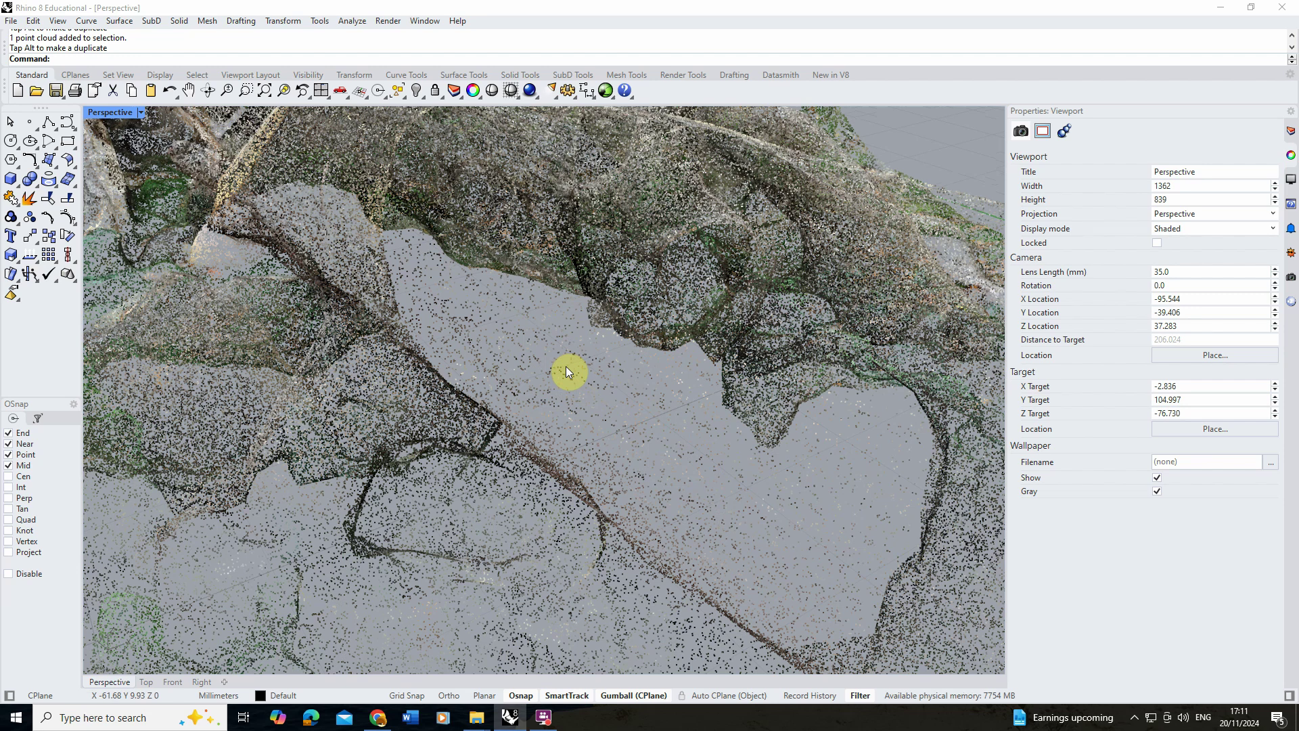
{"action": "scroll", "coordinate": [566, 366], "scroll_direction": "down", "scroll_amount": 10}
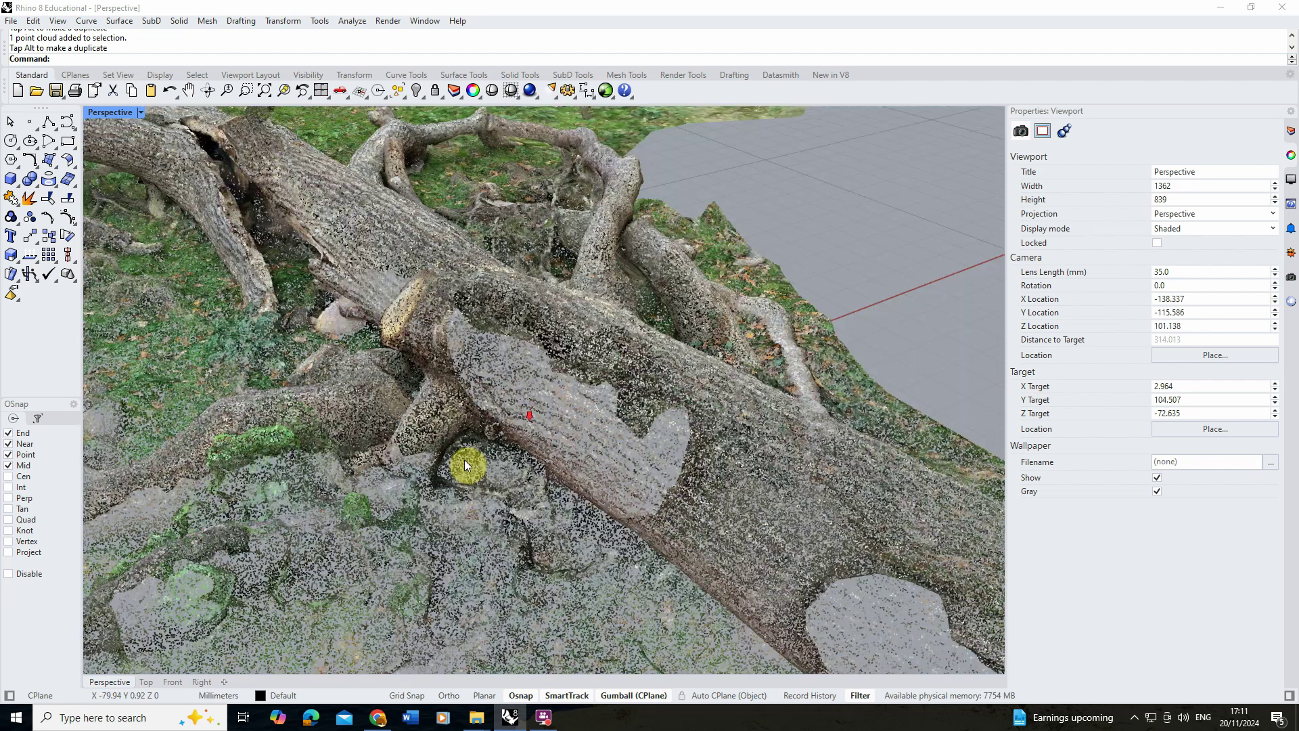
{"action": "scroll", "coordinate": [522, 480], "scroll_direction": "up", "scroll_amount": 4}
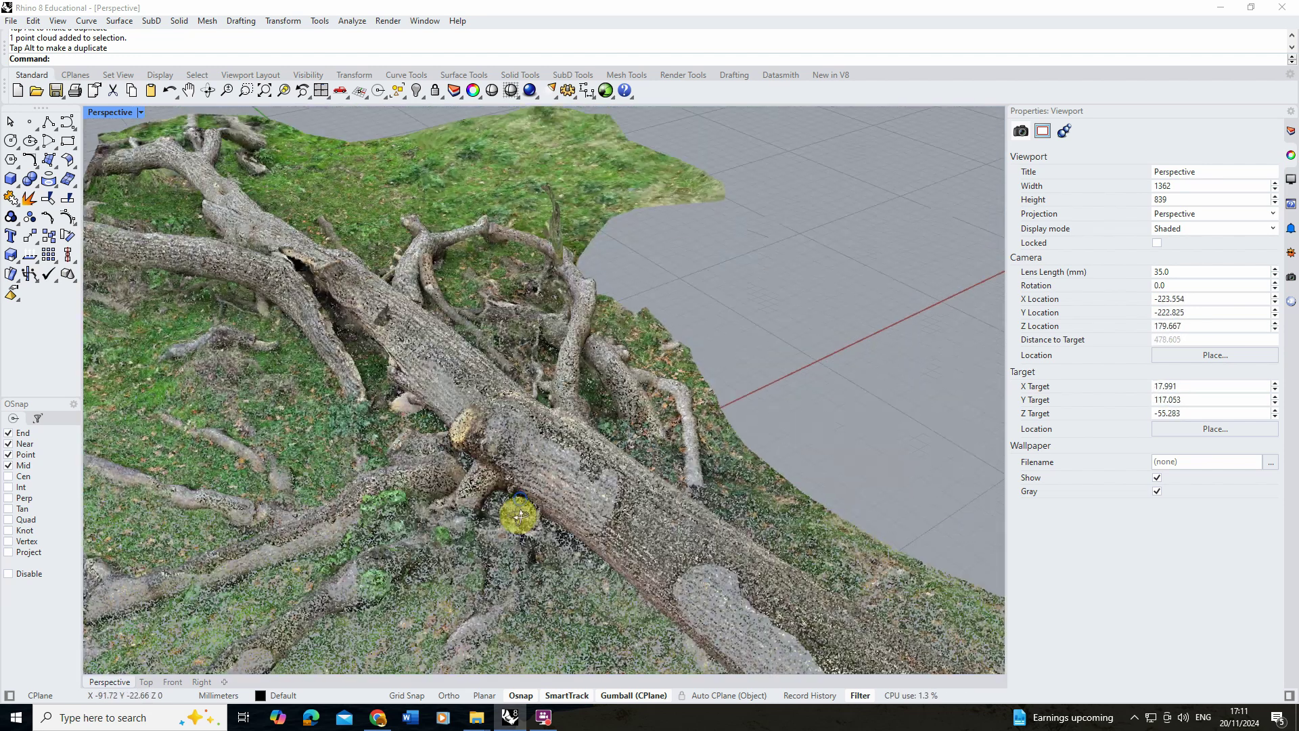
{"action": "scroll", "coordinate": [496, 469], "scroll_direction": "up", "scroll_amount": 2}
- Render a preview of the Perspective view and enable the Points and point clouds post effect on it
{"action": "left_click", "coordinate": [387, 21]}
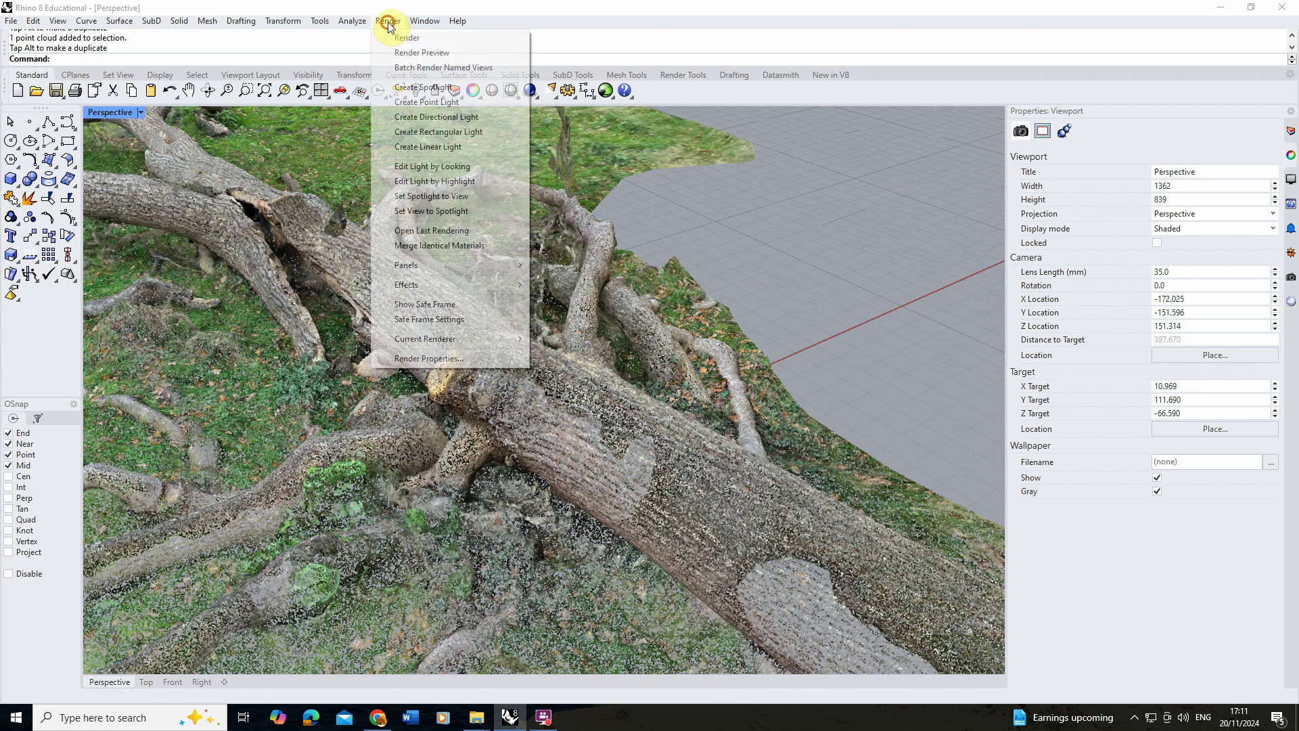
{"action": "left_click", "coordinate": [422, 53]}
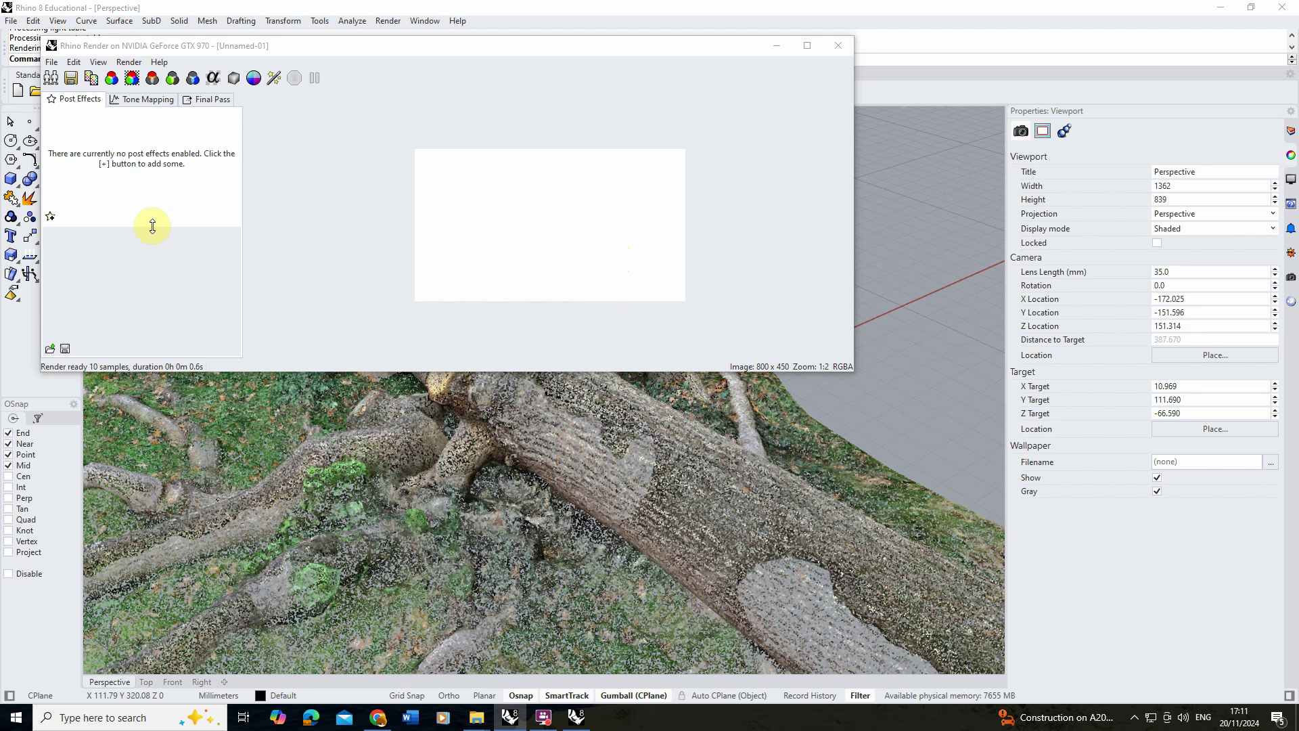
{"action": "left_click", "coordinate": [51, 218]}
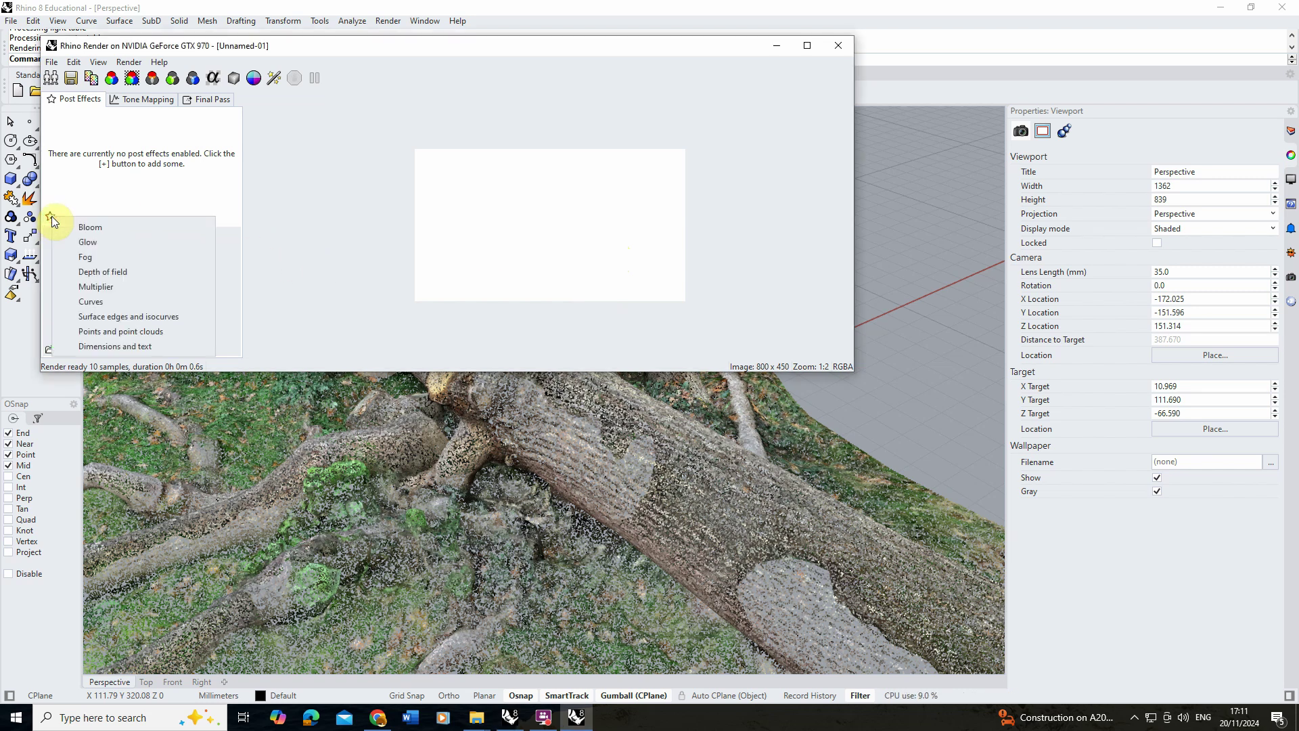
{"action": "left_click", "coordinate": [127, 331]}
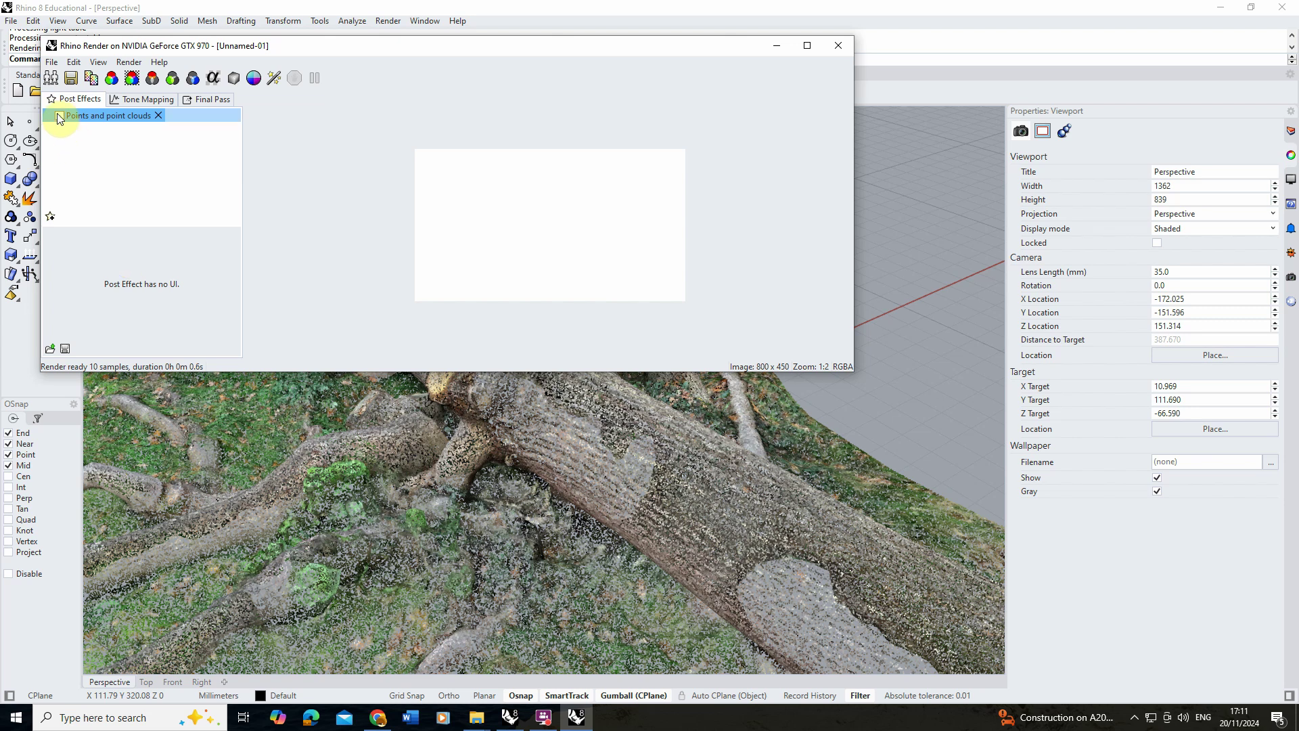
{"action": "left_click", "coordinate": [60, 116]}
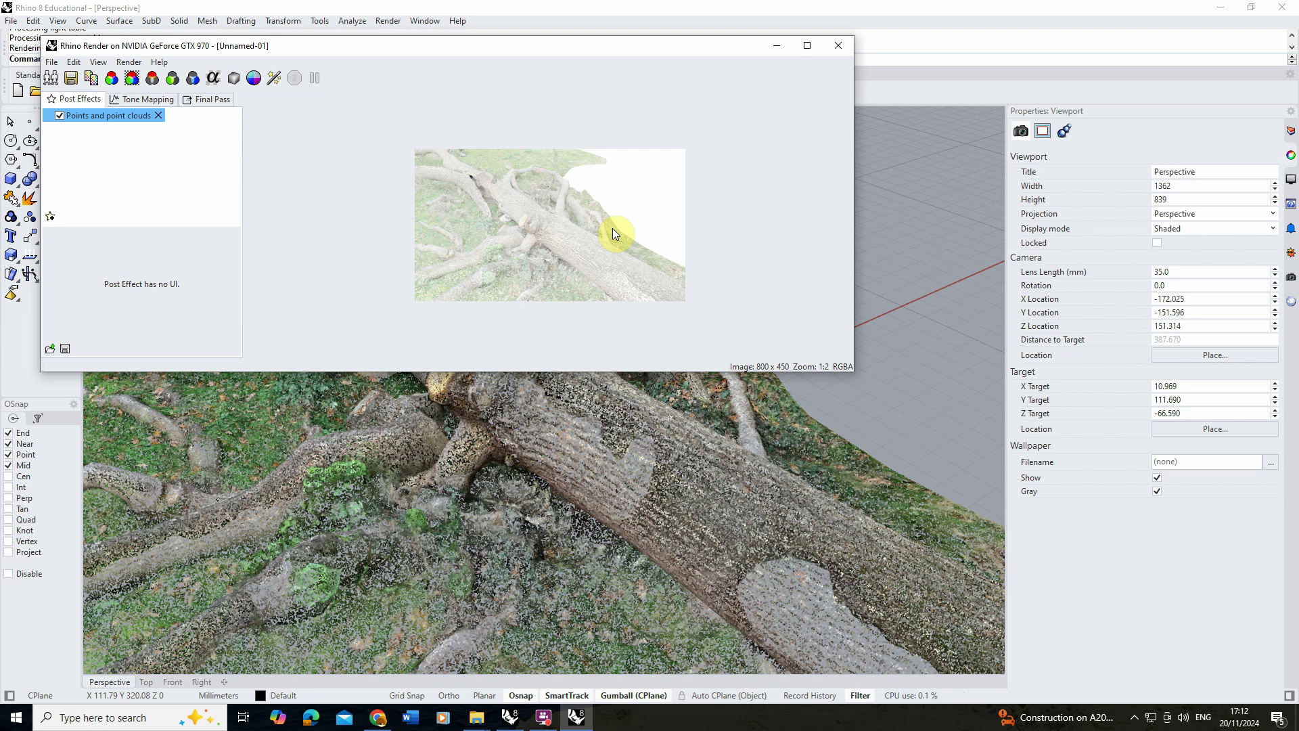
- Remove the Points and point clouds post effect and close the render window
{"action": "left_click", "coordinate": [158, 115]}
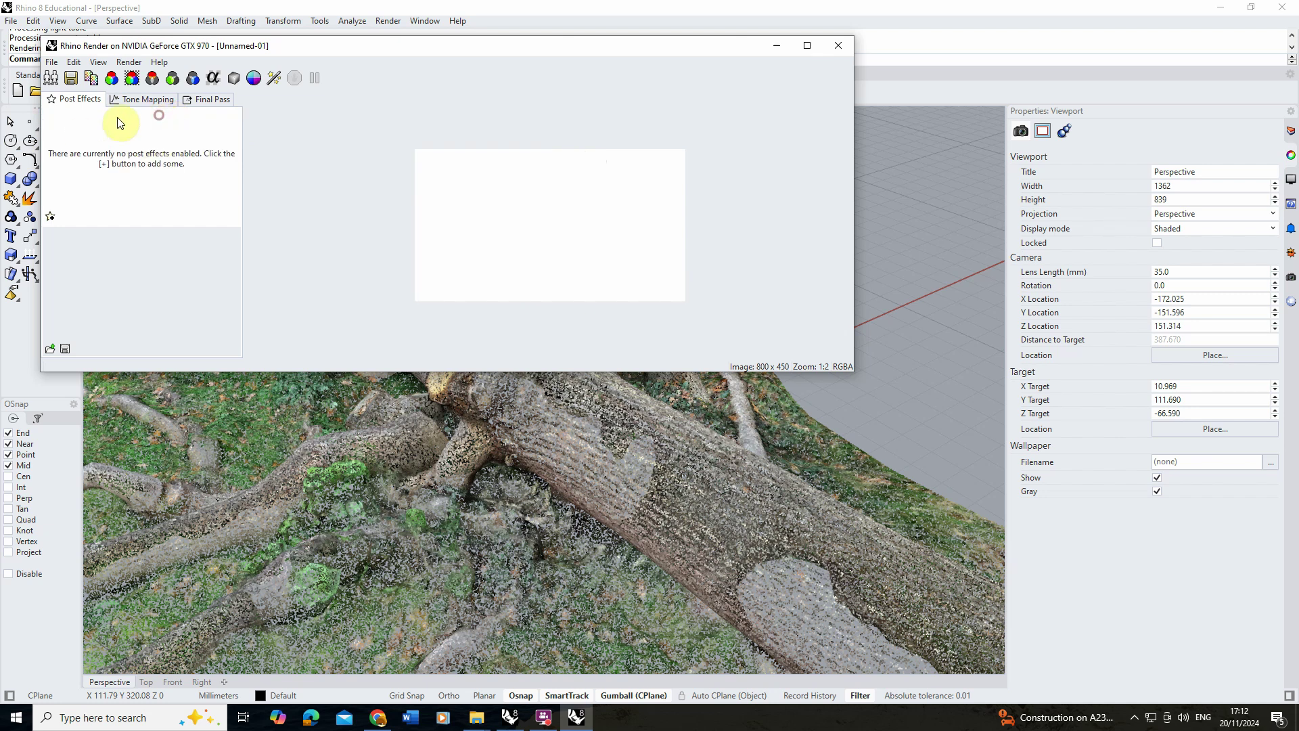
{"action": "left_click", "coordinate": [852, 49]}
{"action": "left_click", "coordinate": [745, 383]}
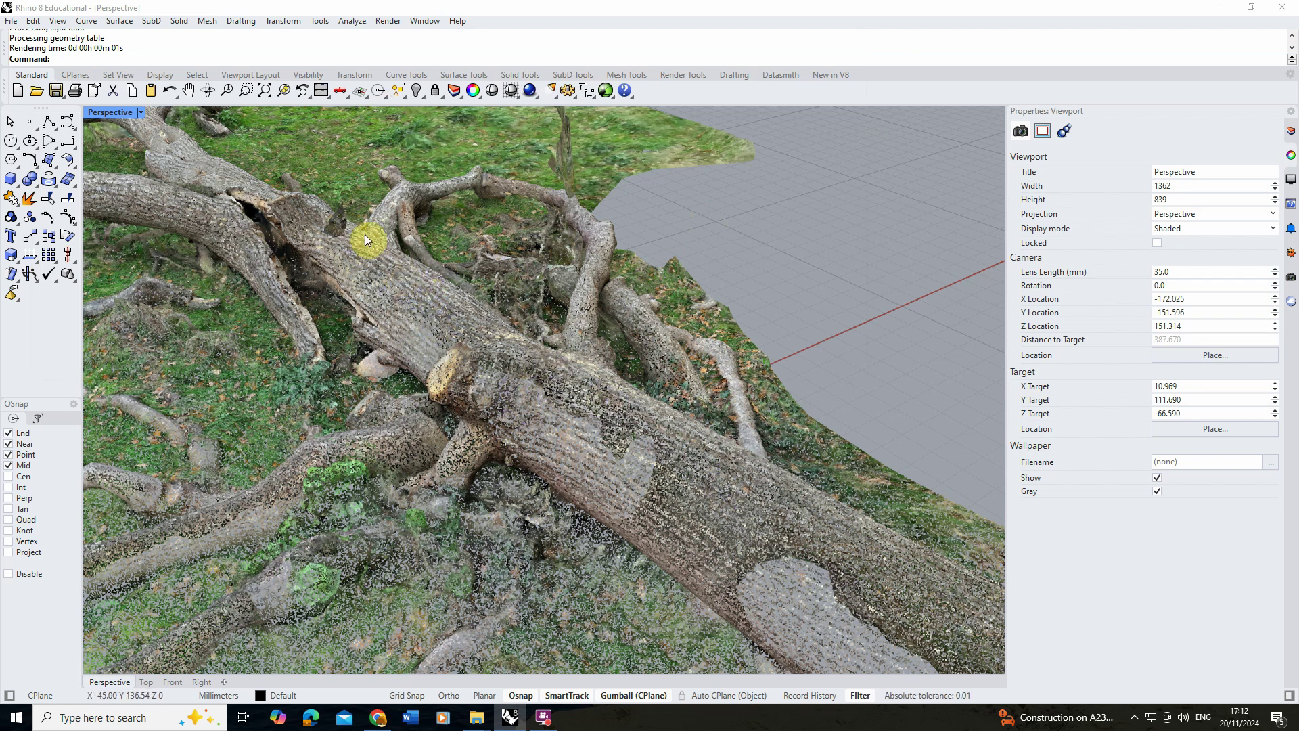
- Launch Grasshopper and start a new blank document with the tutorial browser dismissed
{"action": "type", "text": "Gr"}
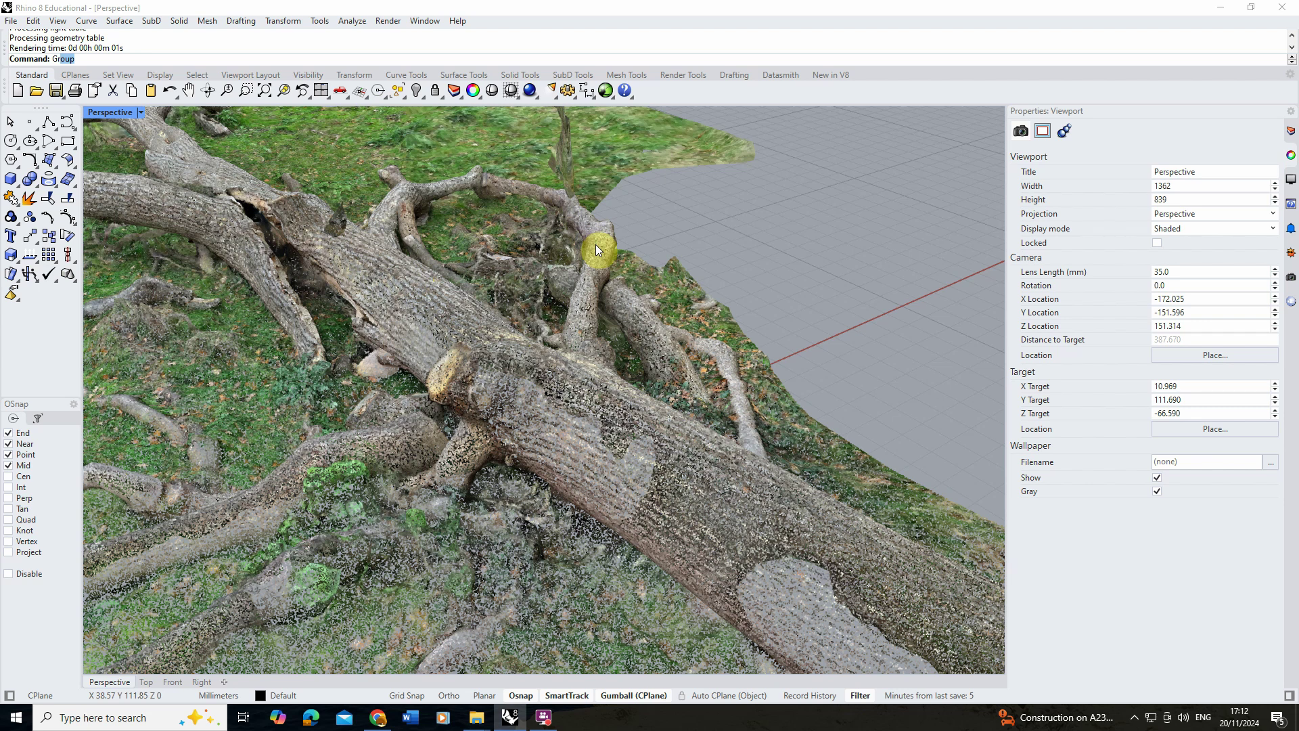
{"action": "type", "text": "a"}
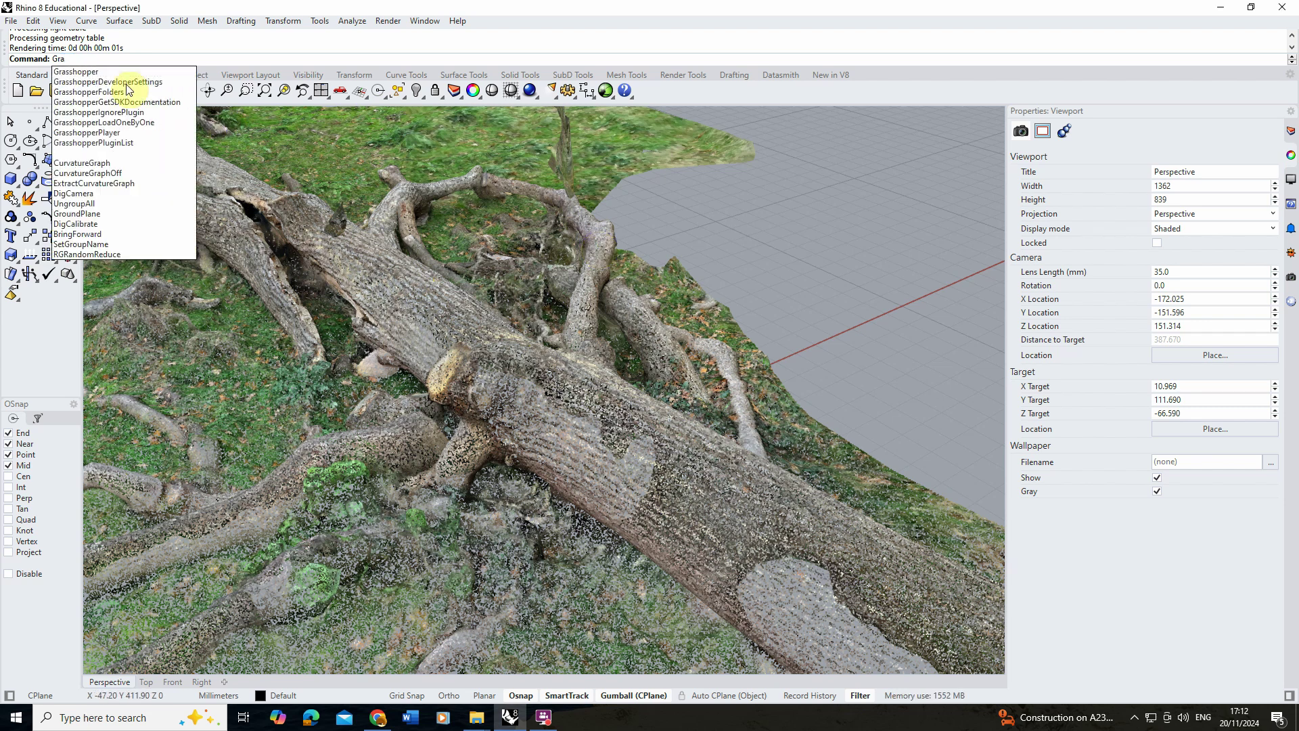
{"action": "left_click", "coordinate": [77, 72]}
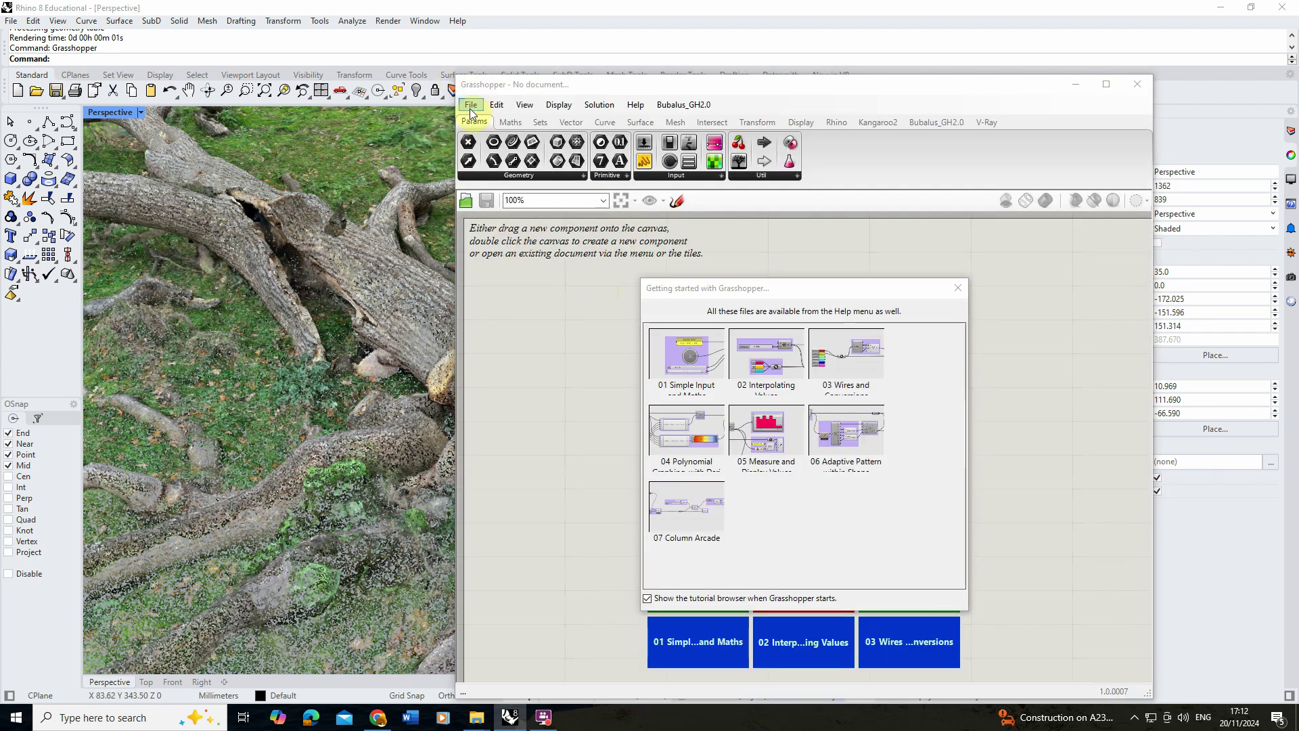
{"action": "left_click", "coordinate": [471, 105]}
{"action": "left_click", "coordinate": [480, 135]}
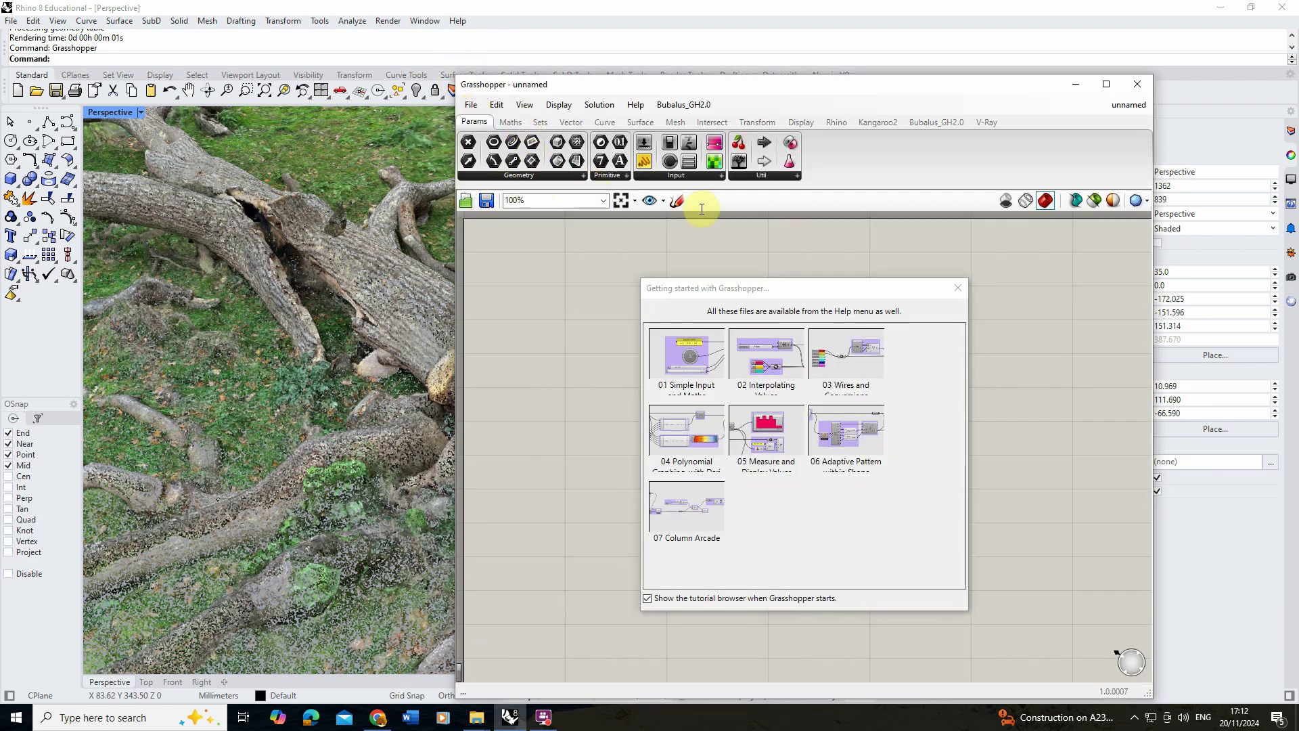
{"action": "left_click", "coordinate": [957, 287]}
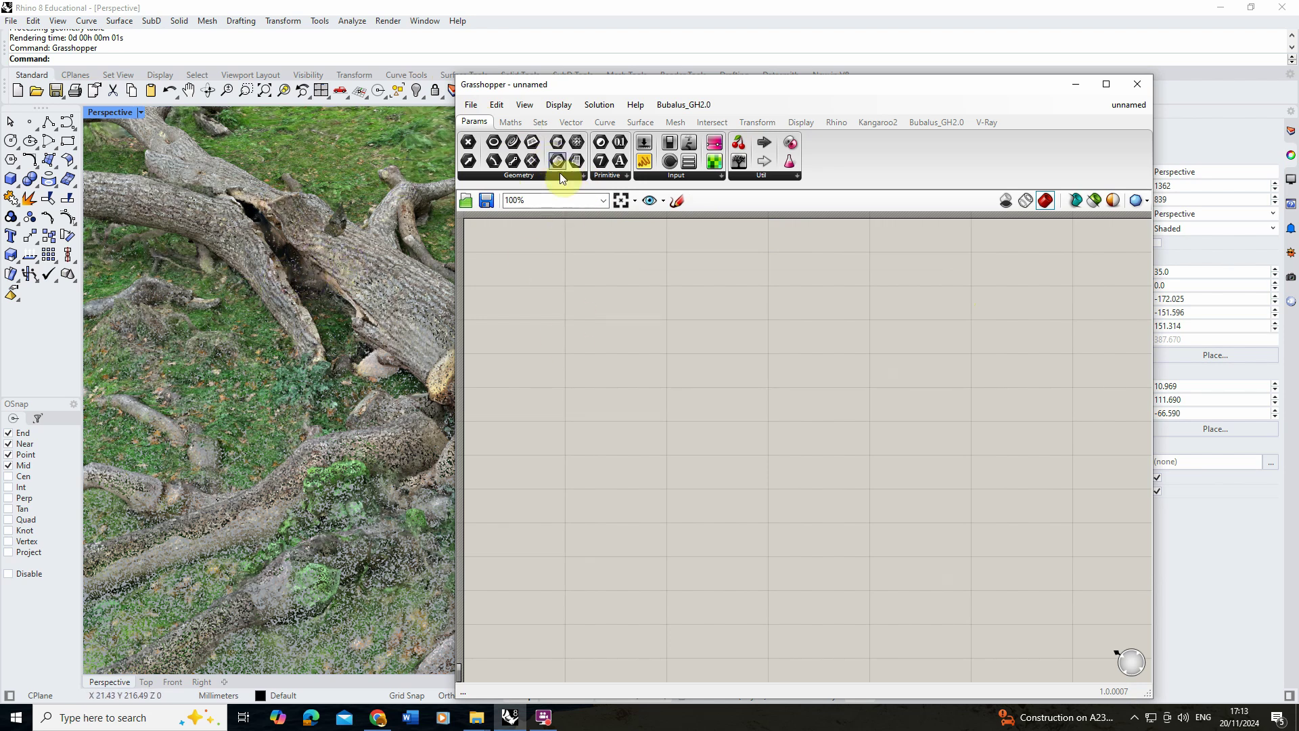
- Add a Point Cloud parameter to the Grasshopper canvas
{"action": "double_click", "coordinate": [673, 306]}
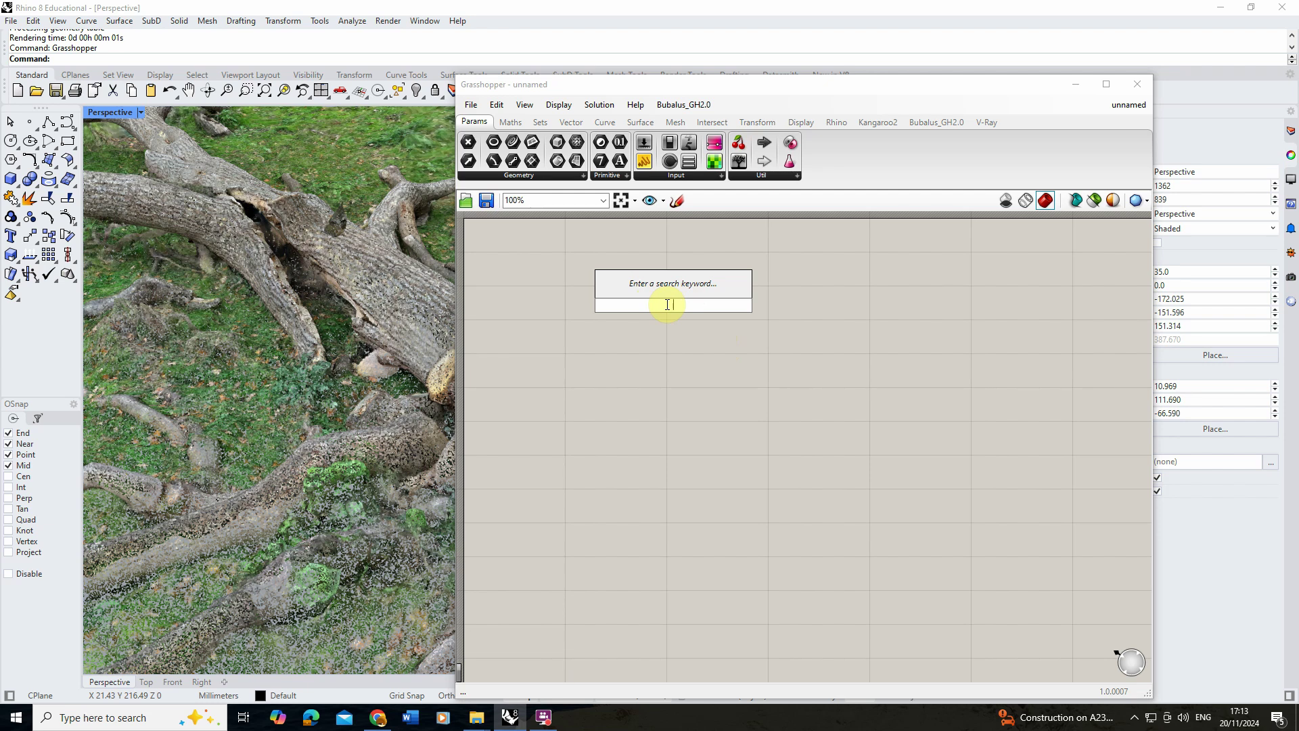
{"action": "type", "text": "point clou"}
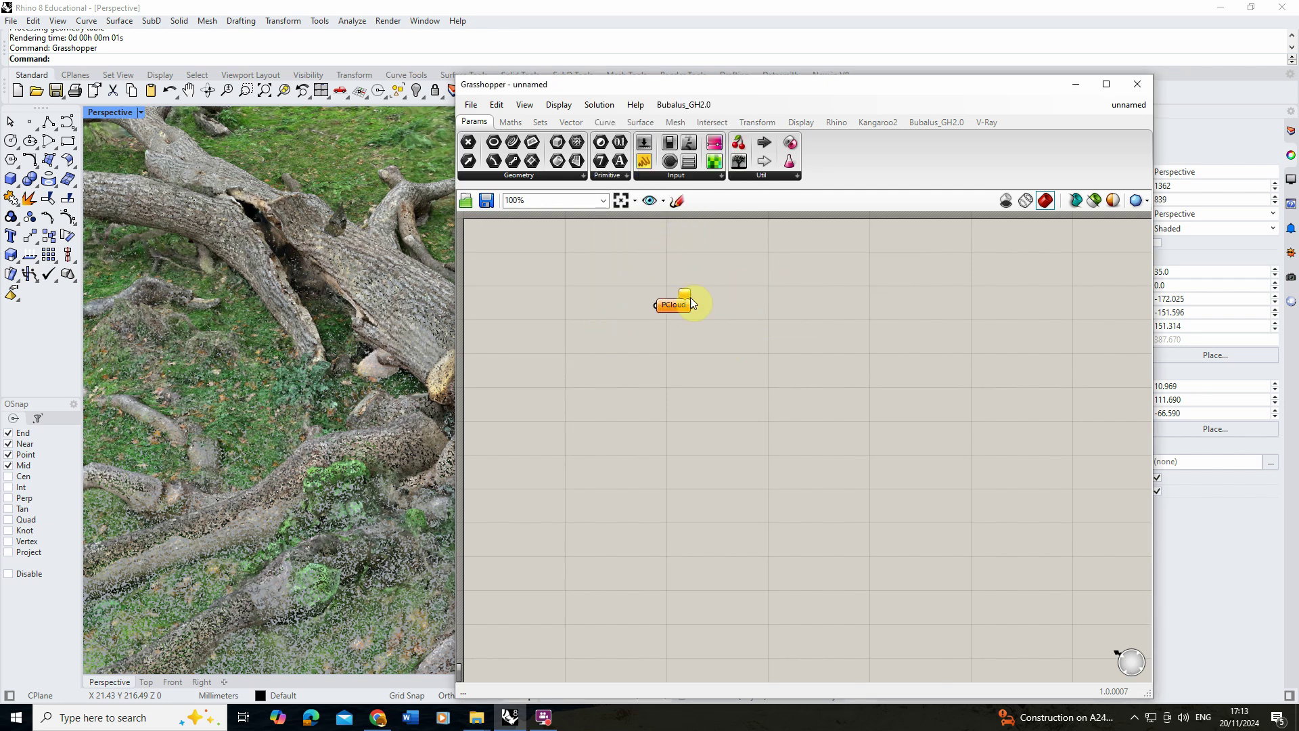
- Reference the fallen-tree point cloud from the Rhino viewport into the Point Cloud parameter
{"action": "scroll", "coordinate": [230, 342], "scroll_direction": "down", "scroll_amount": 5}
{"action": "left_click", "coordinate": [291, 323]}
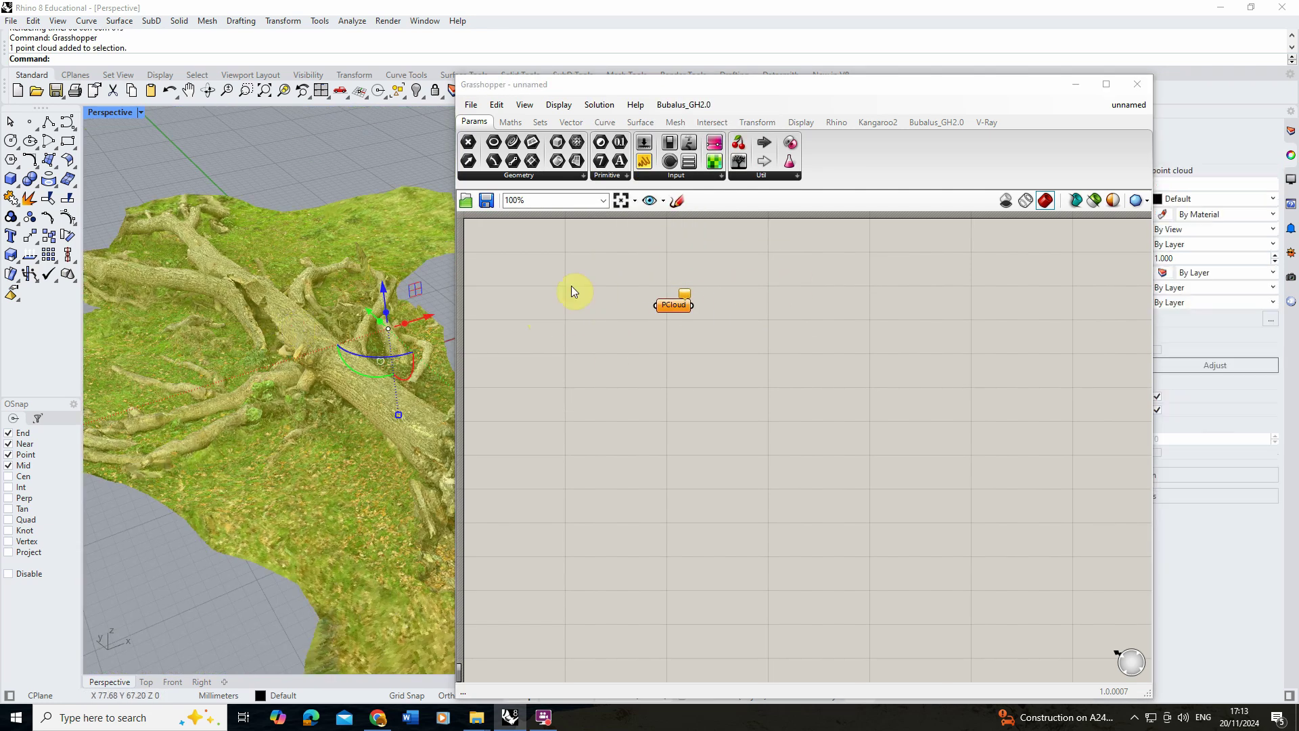
{"action": "right_click", "coordinate": [666, 305]}
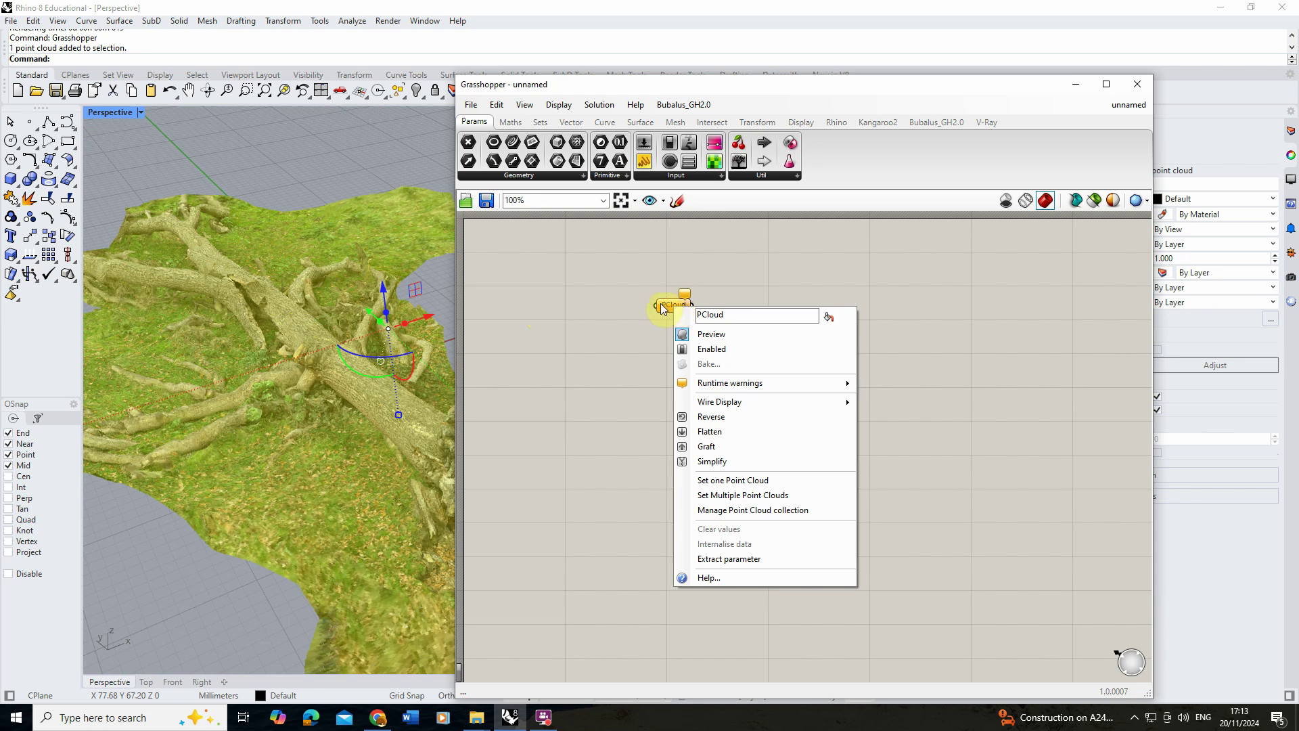
{"action": "left_click", "coordinate": [714, 479]}
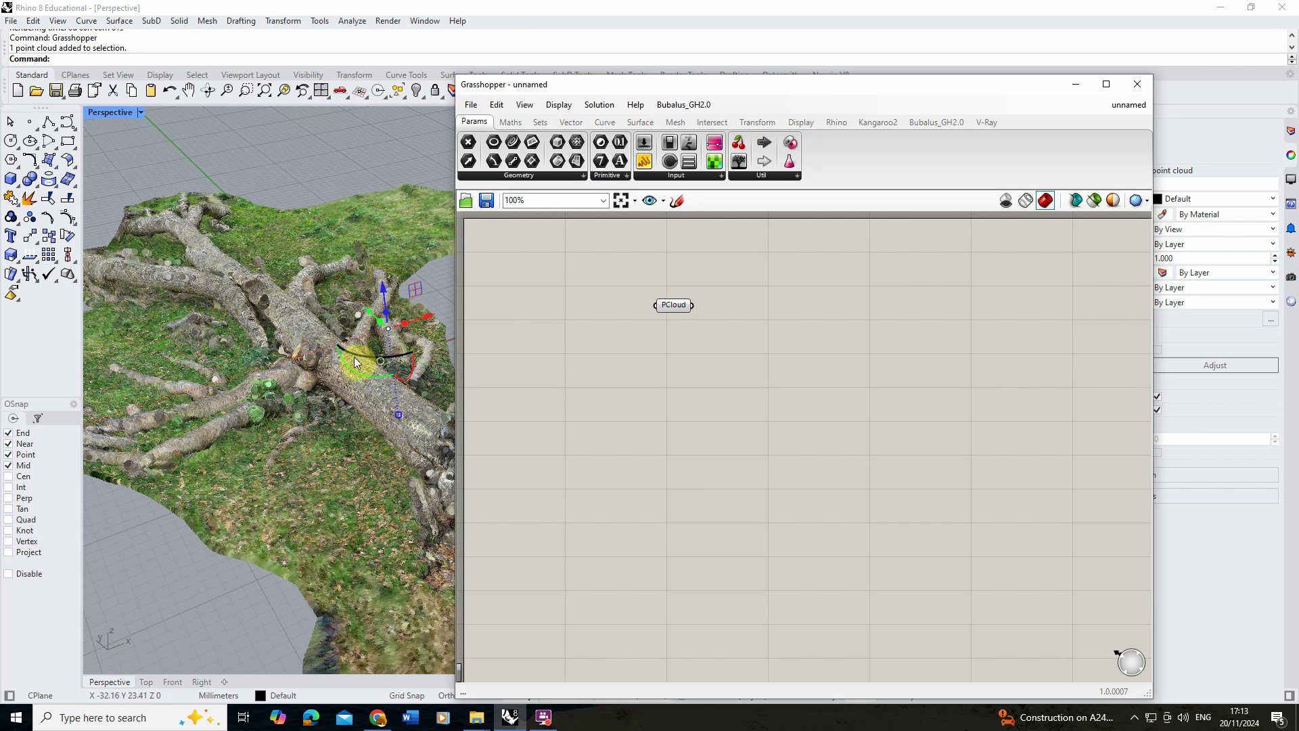
- Examine the referenced point cloud up close and as a whole, including its Grasshopper selection preview
{"action": "scroll", "coordinate": [339, 323], "scroll_direction": "up", "scroll_amount": 5}
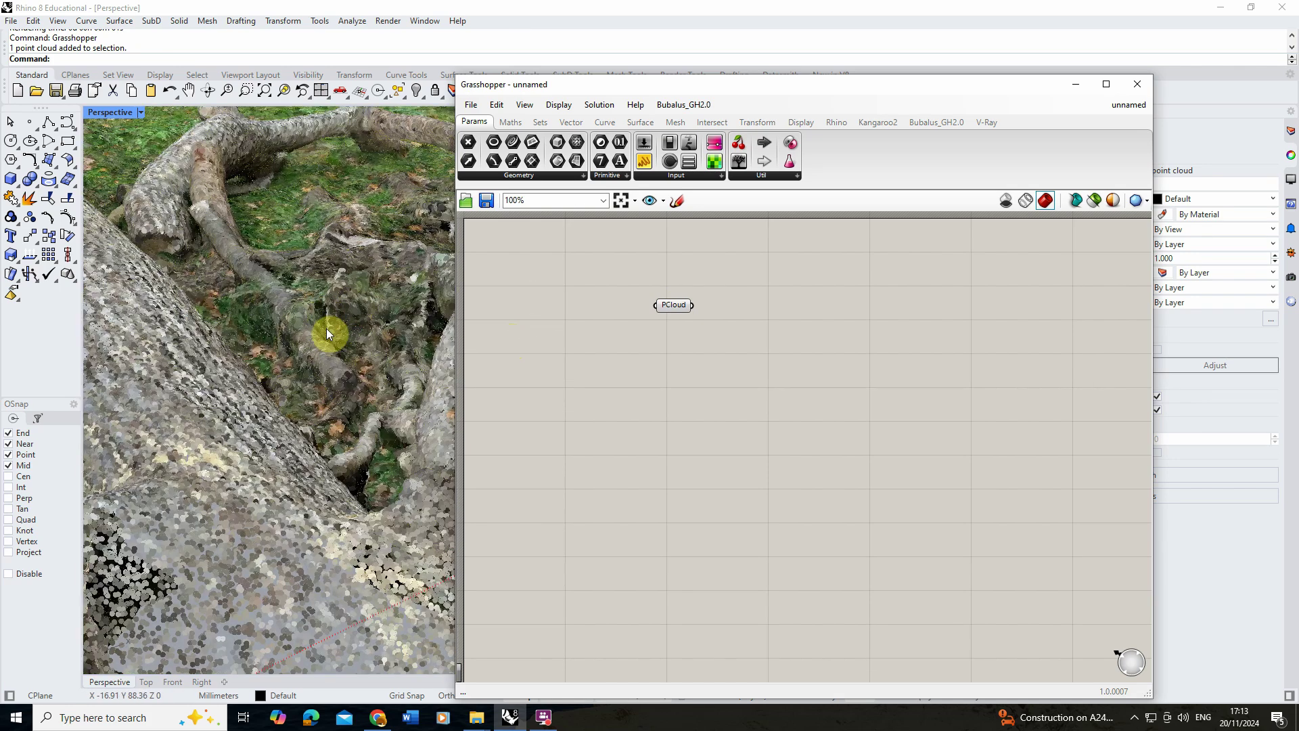
{"action": "scroll", "coordinate": [326, 330], "scroll_direction": "up", "scroll_amount": 5}
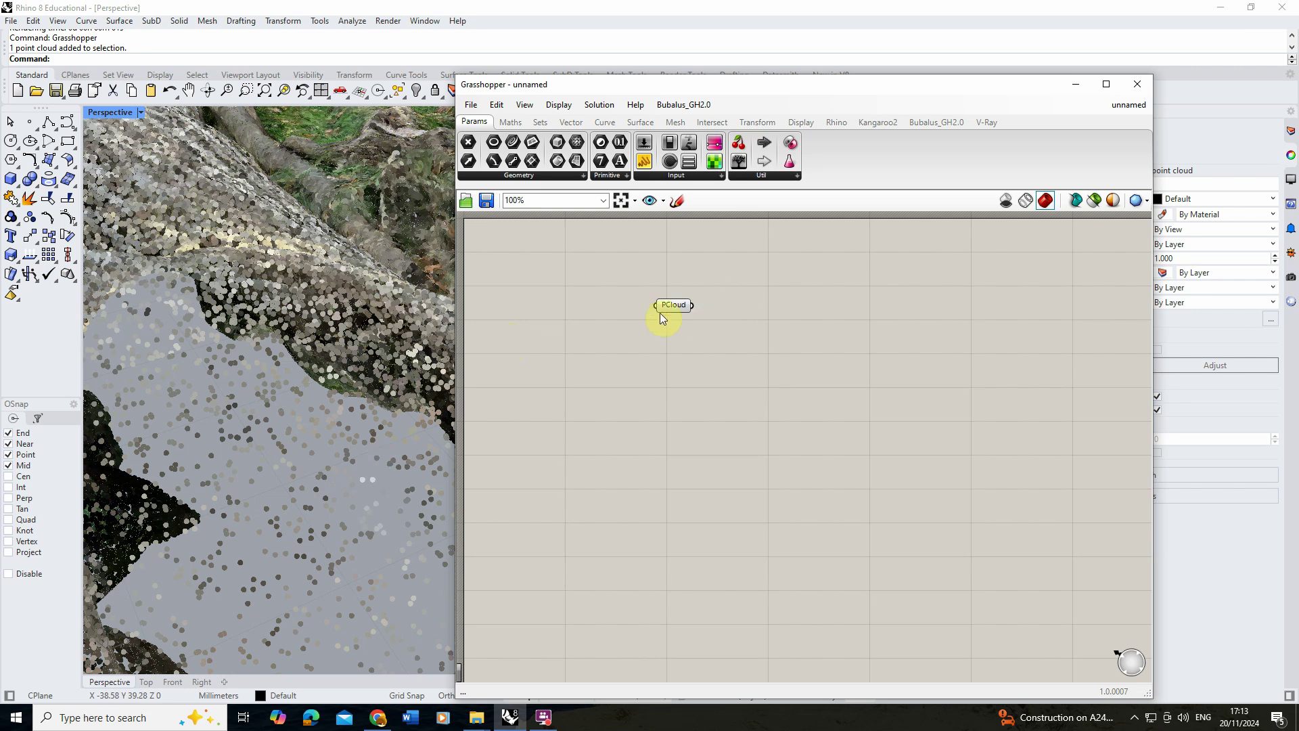
{"action": "left_click", "coordinate": [673, 307]}
{"action": "scroll", "coordinate": [246, 388], "scroll_direction": "down", "scroll_amount": 6}
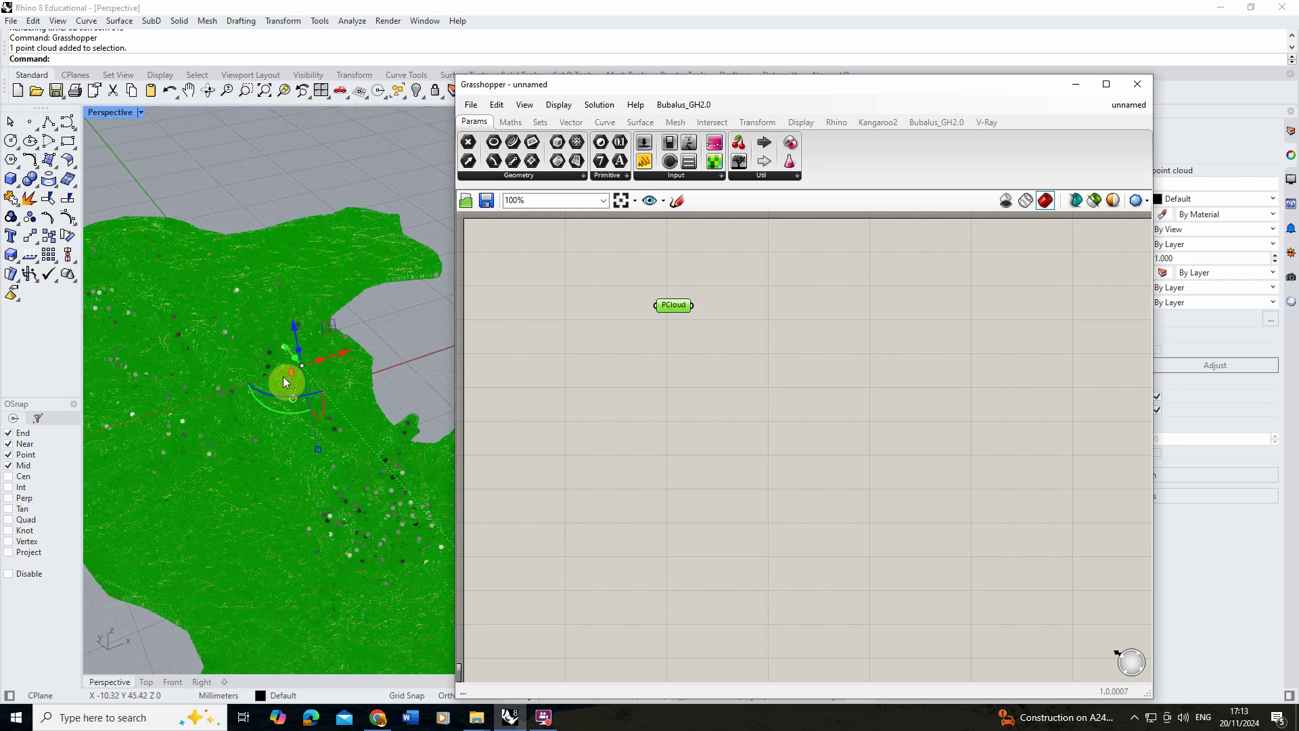
{"action": "left_click", "coordinate": [653, 347]}
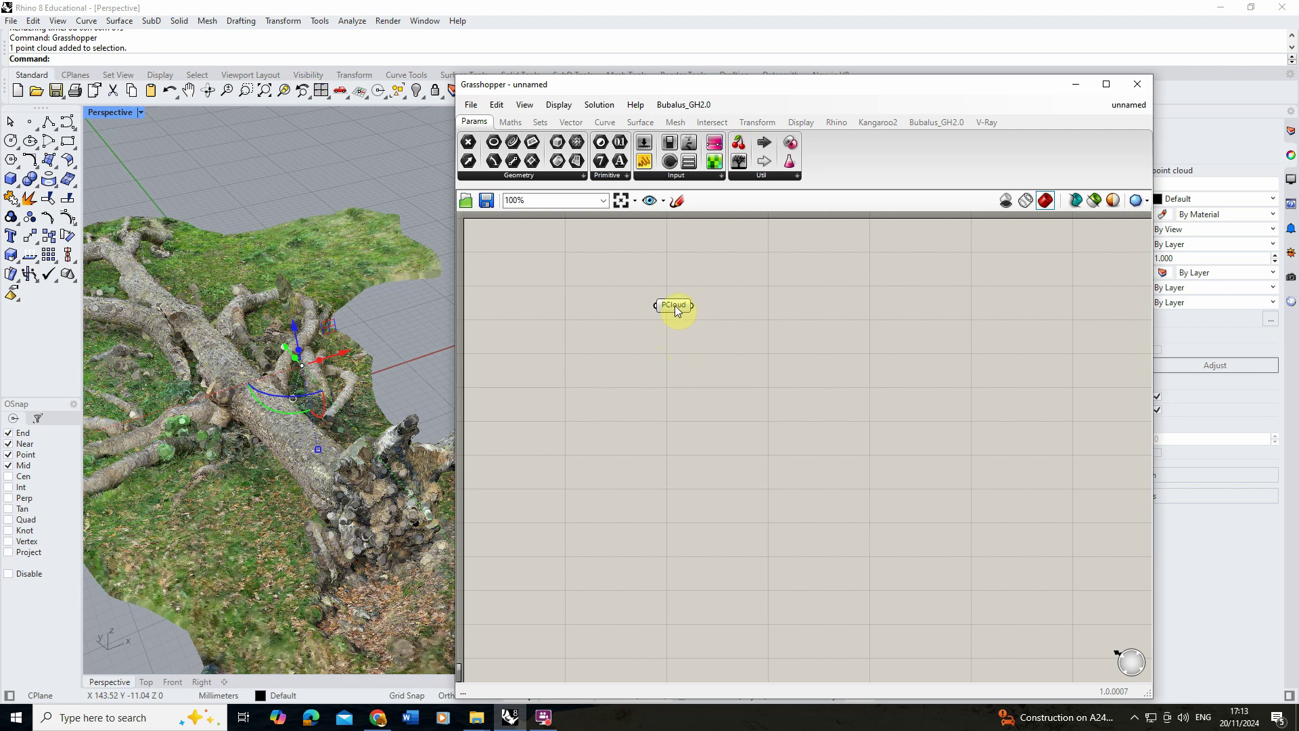
{"action": "mouse_move", "coordinate": [677, 310]}
{"action": "right_click_drag", "start_coordinate": [267, 469], "coordinate": [296, 364]}
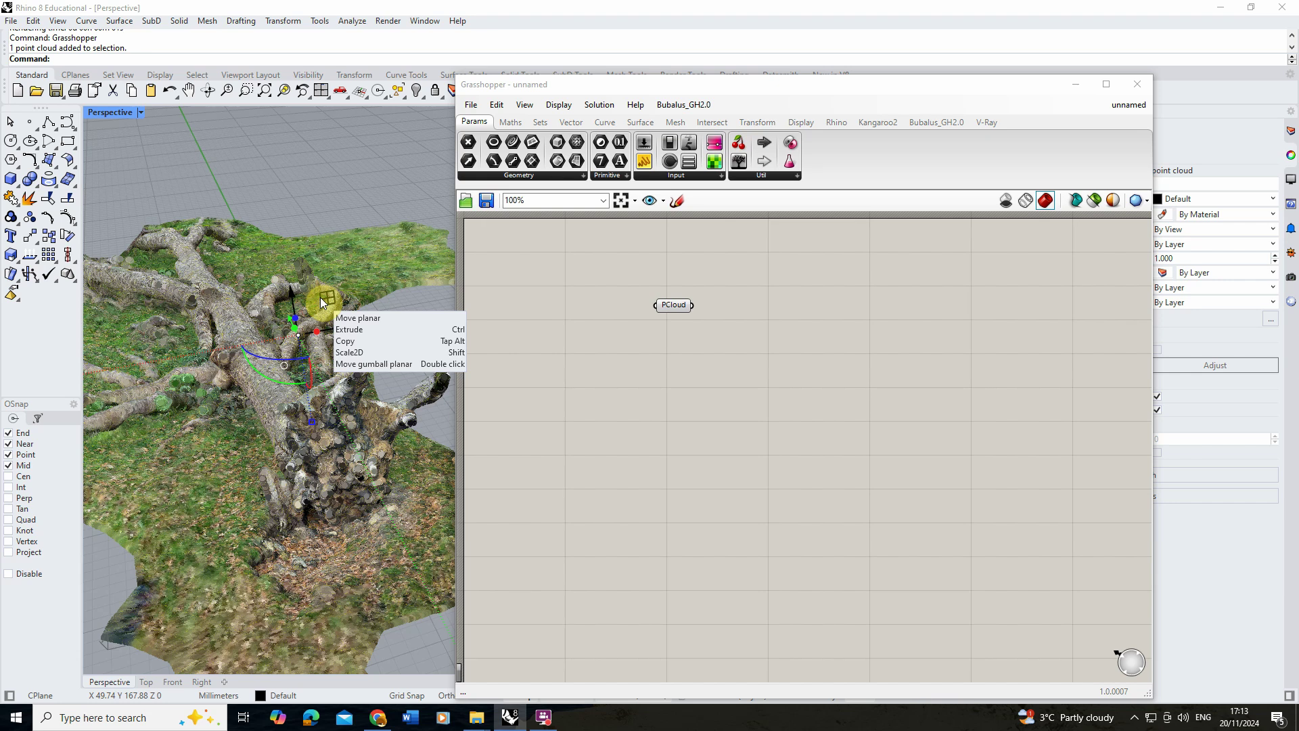
{"action": "left_click", "coordinate": [741, 369]}
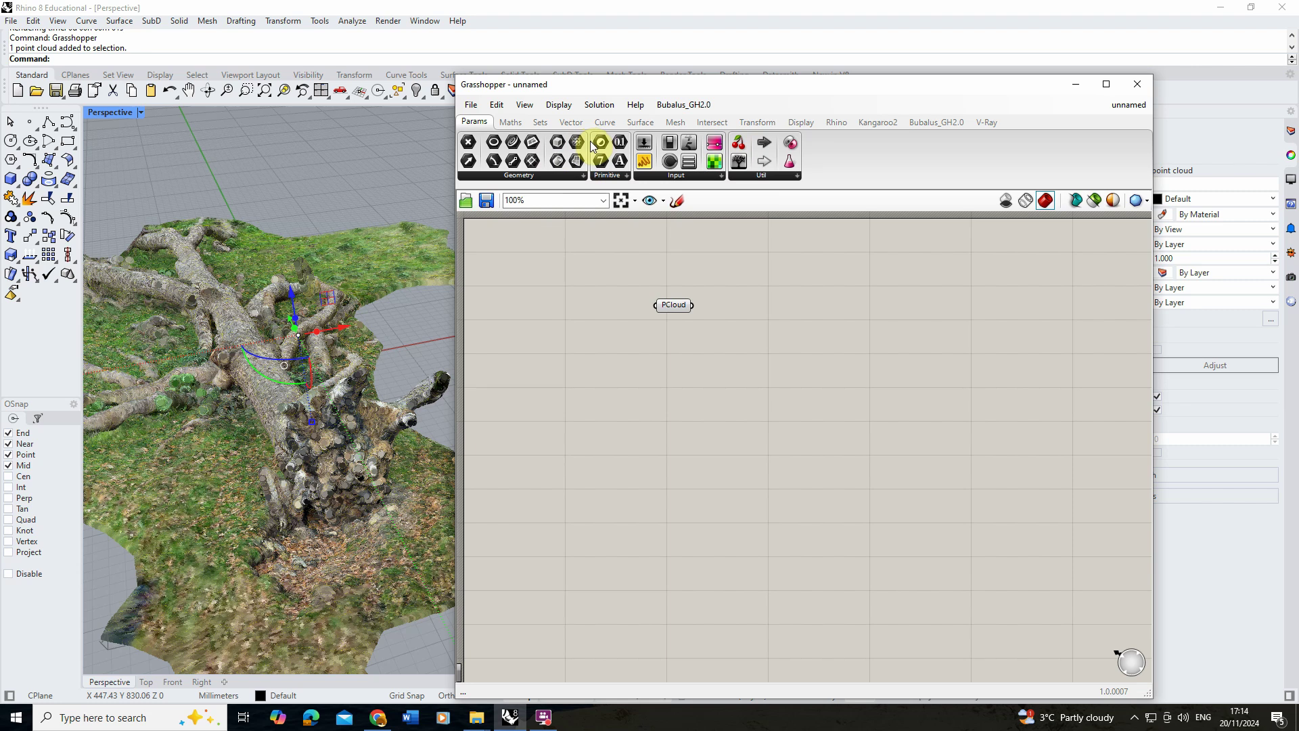
- Place a point cloud Reduce component and a Point Cloud Attributes component beside the point cloud parameter
{"action": "left_click", "coordinate": [572, 123]}
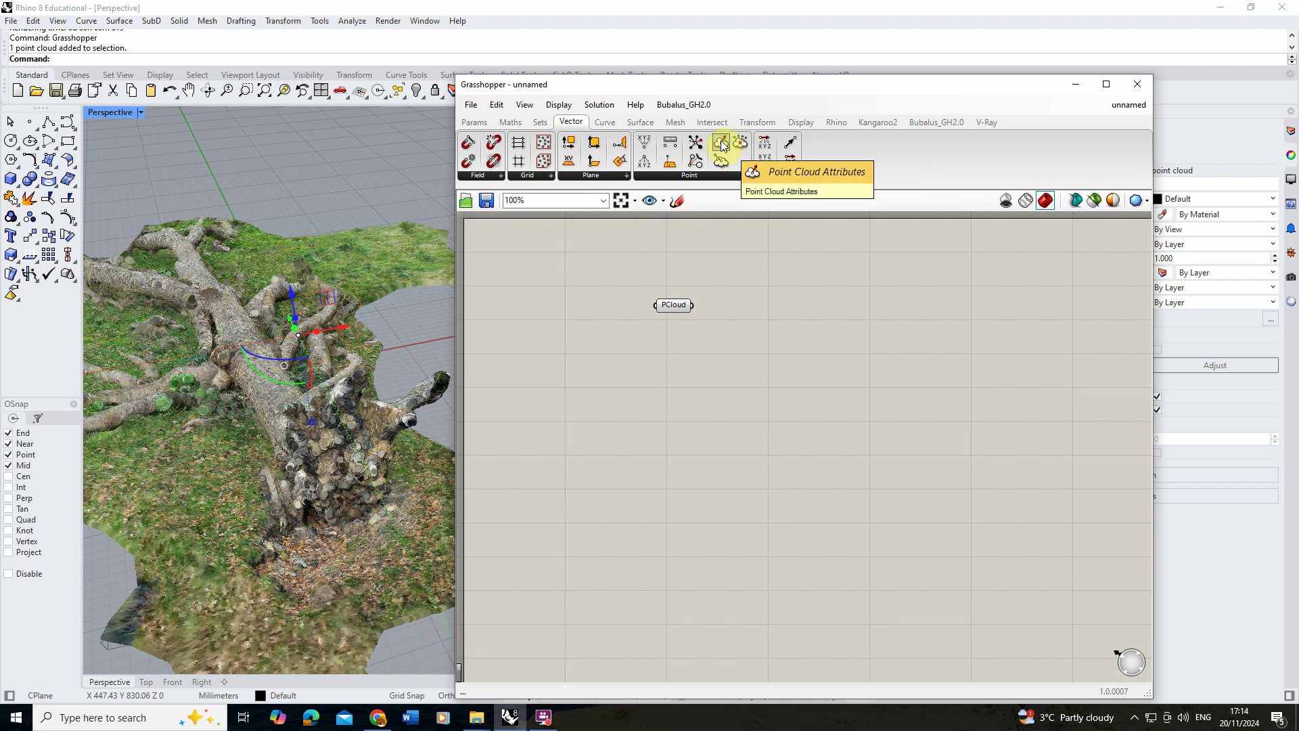
{"action": "left_click_drag", "start_coordinate": [743, 144], "coordinate": [756, 320]}
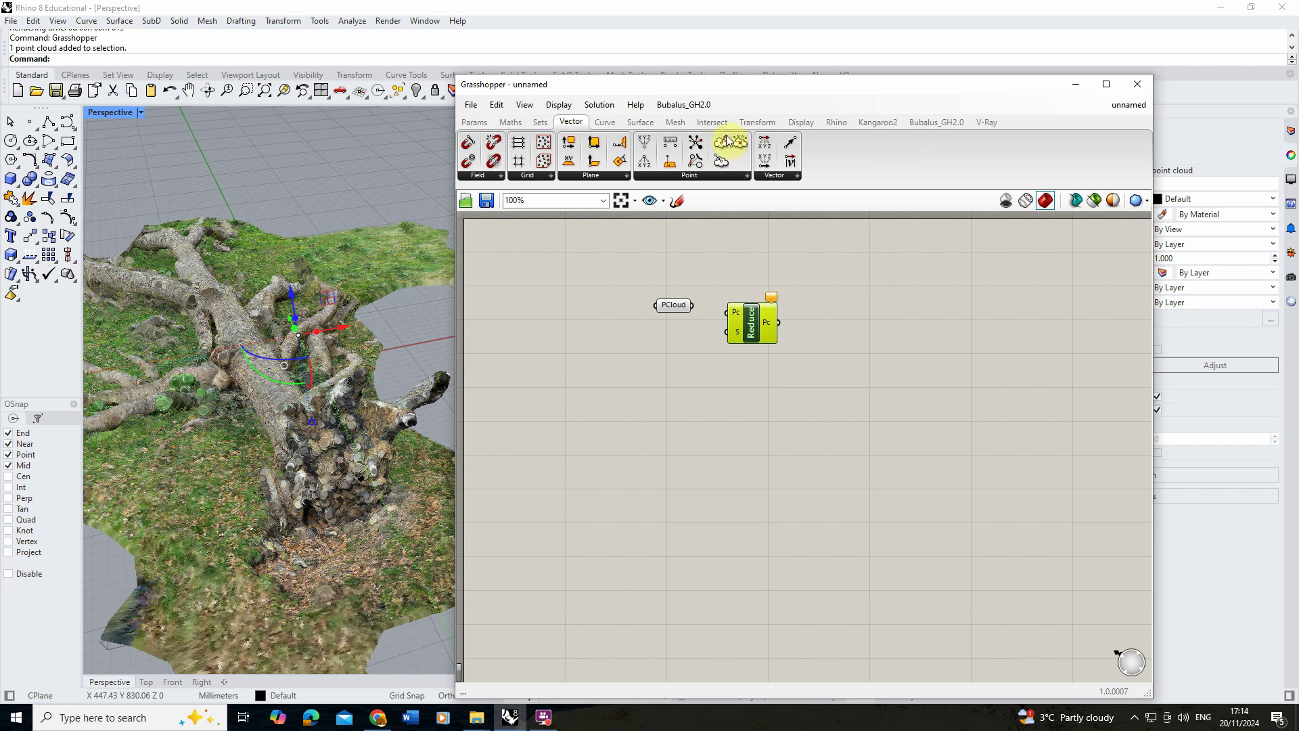
{"action": "left_click_drag", "start_coordinate": [721, 144], "coordinate": [850, 330]}
{"action": "left_click", "coordinate": [931, 260]}
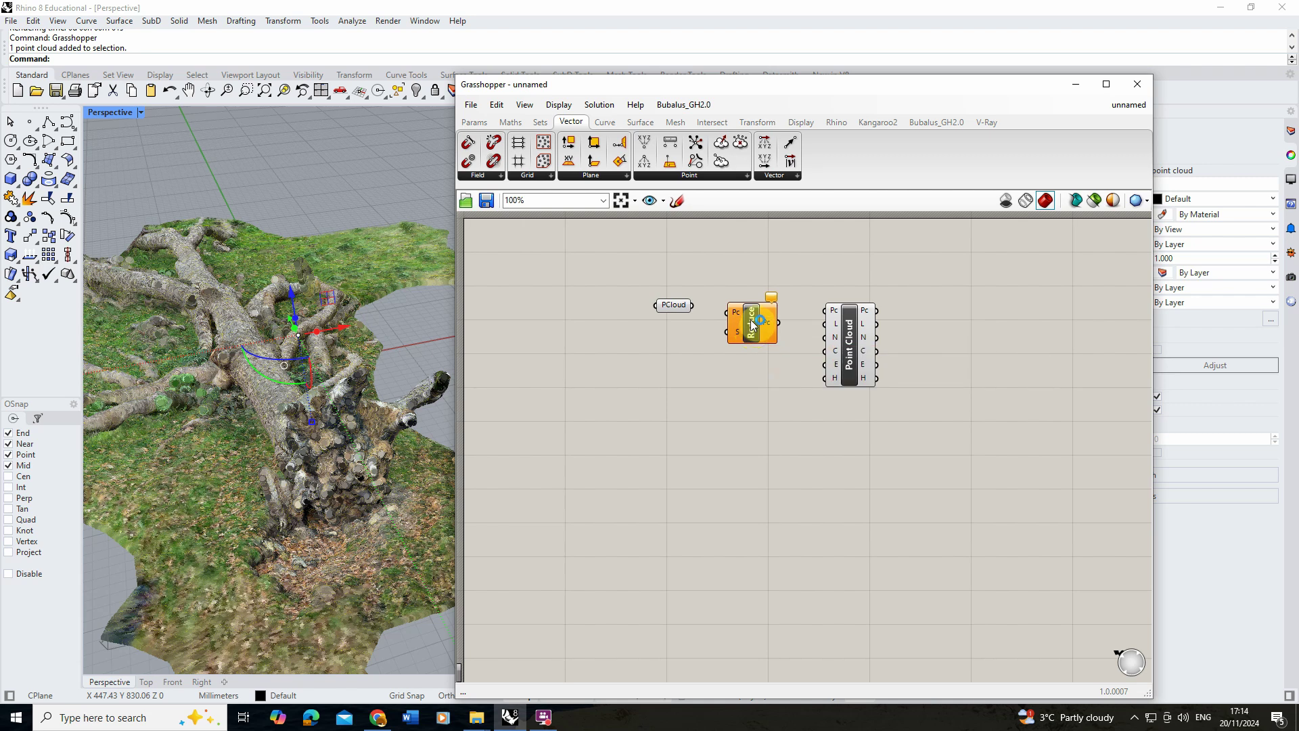
{"action": "left_click", "coordinate": [673, 305]}
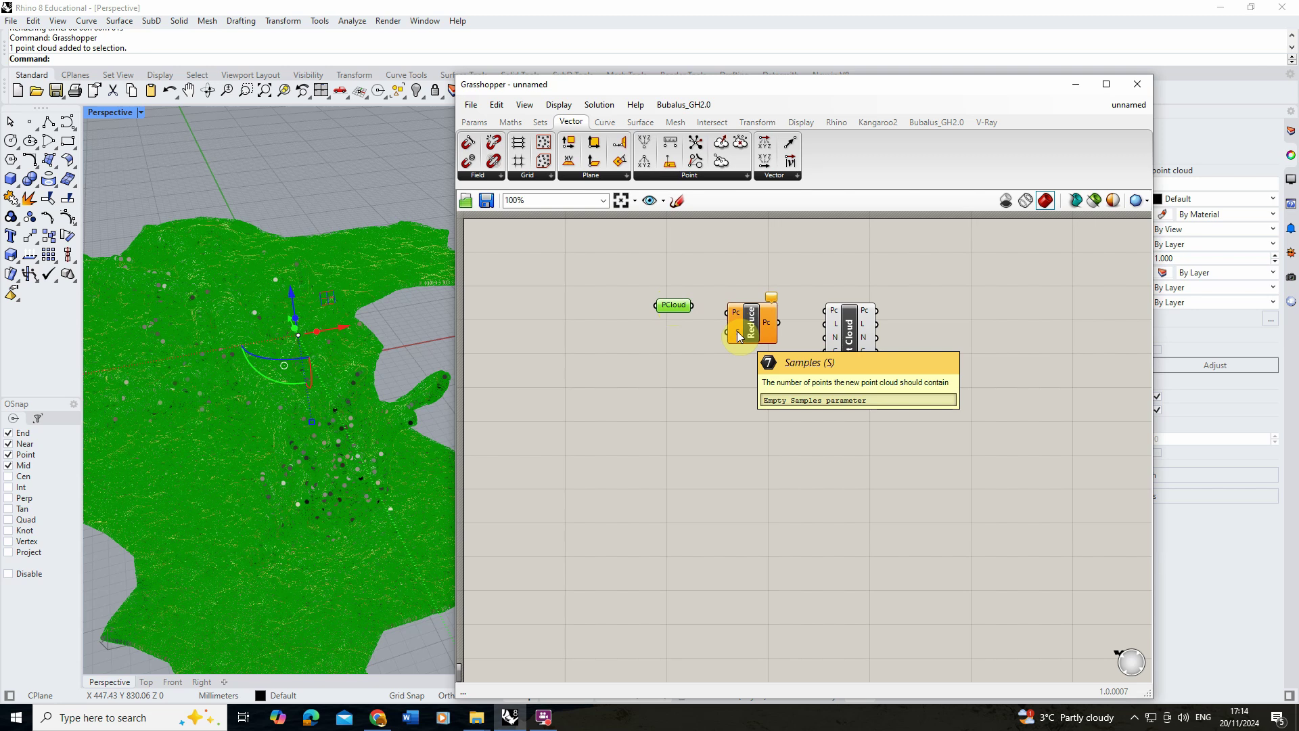
{"action": "left_click", "coordinate": [690, 366]}
- Add a panel containing 100 below the point cloud parameter
{"action": "left_click", "coordinate": [476, 122]}
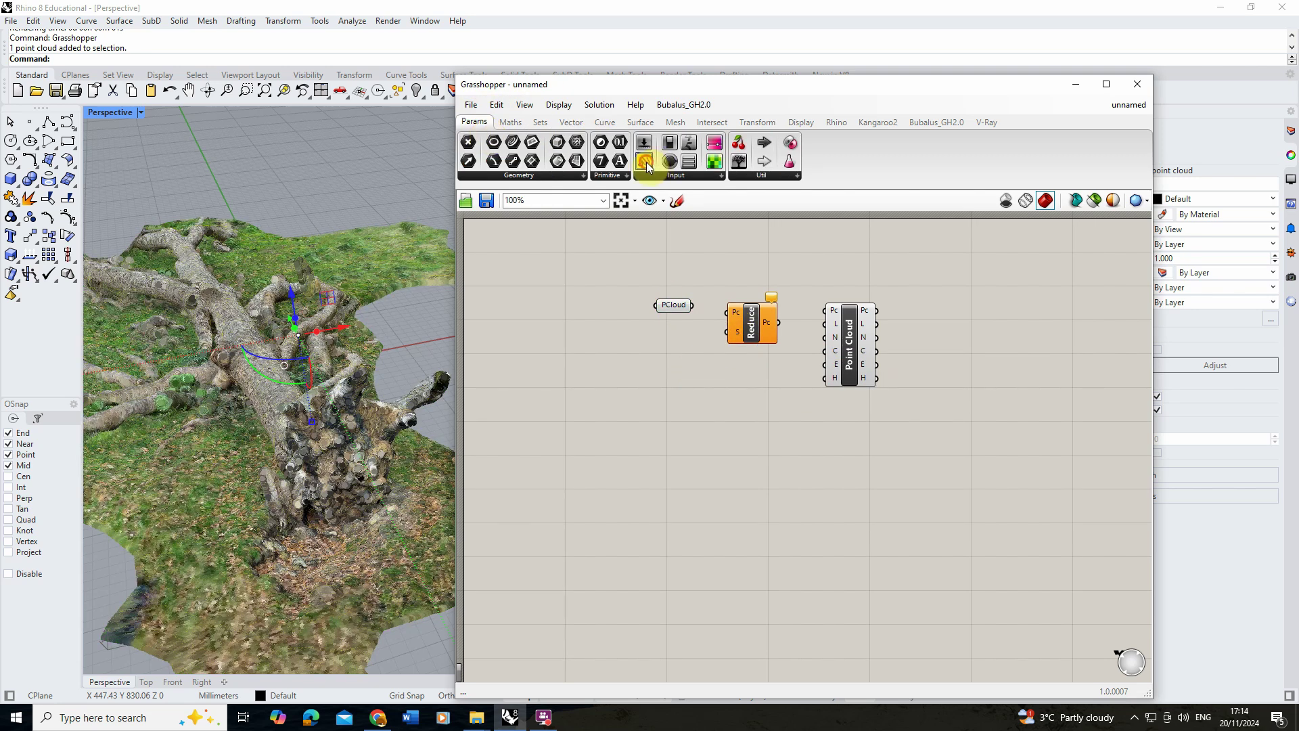
{"action": "left_click_drag", "start_coordinate": [645, 163], "coordinate": [620, 389]}
{"action": "double_click", "coordinate": [620, 389]}
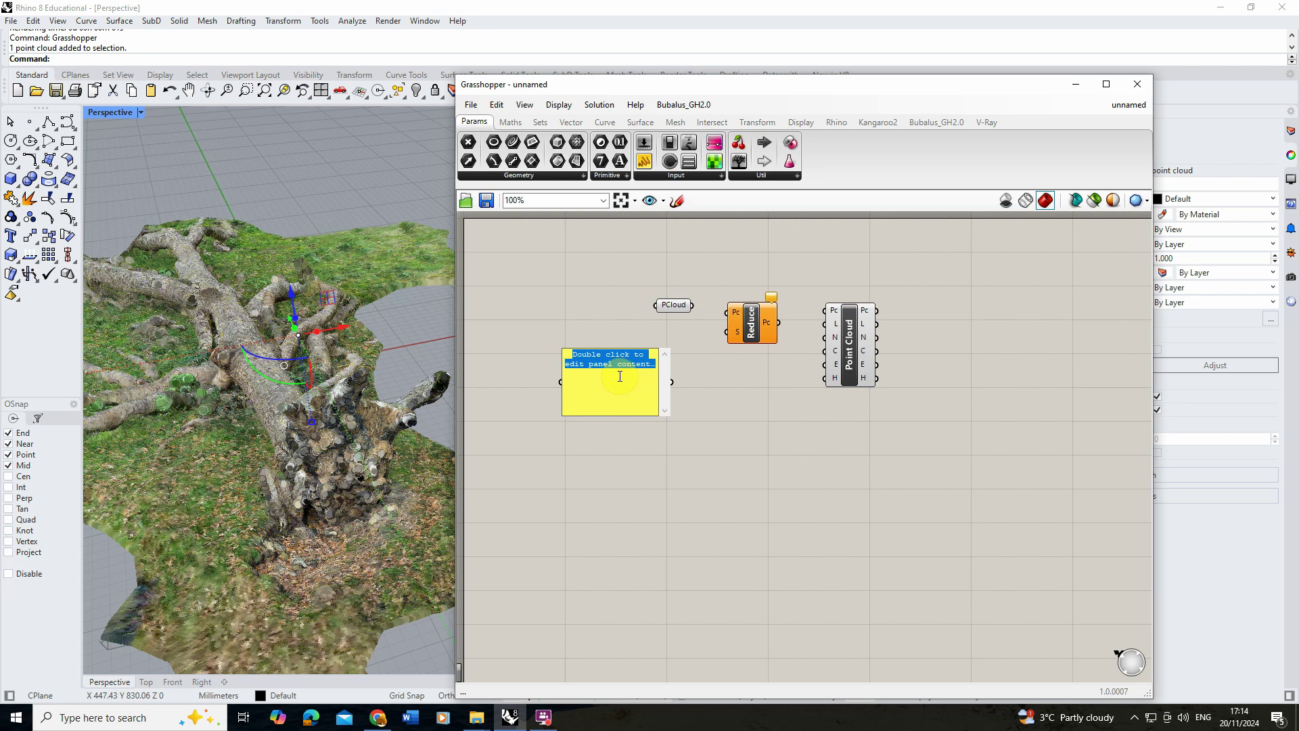
{"action": "type", "text": "100"}
{"action": "left_click", "coordinate": [608, 333]}
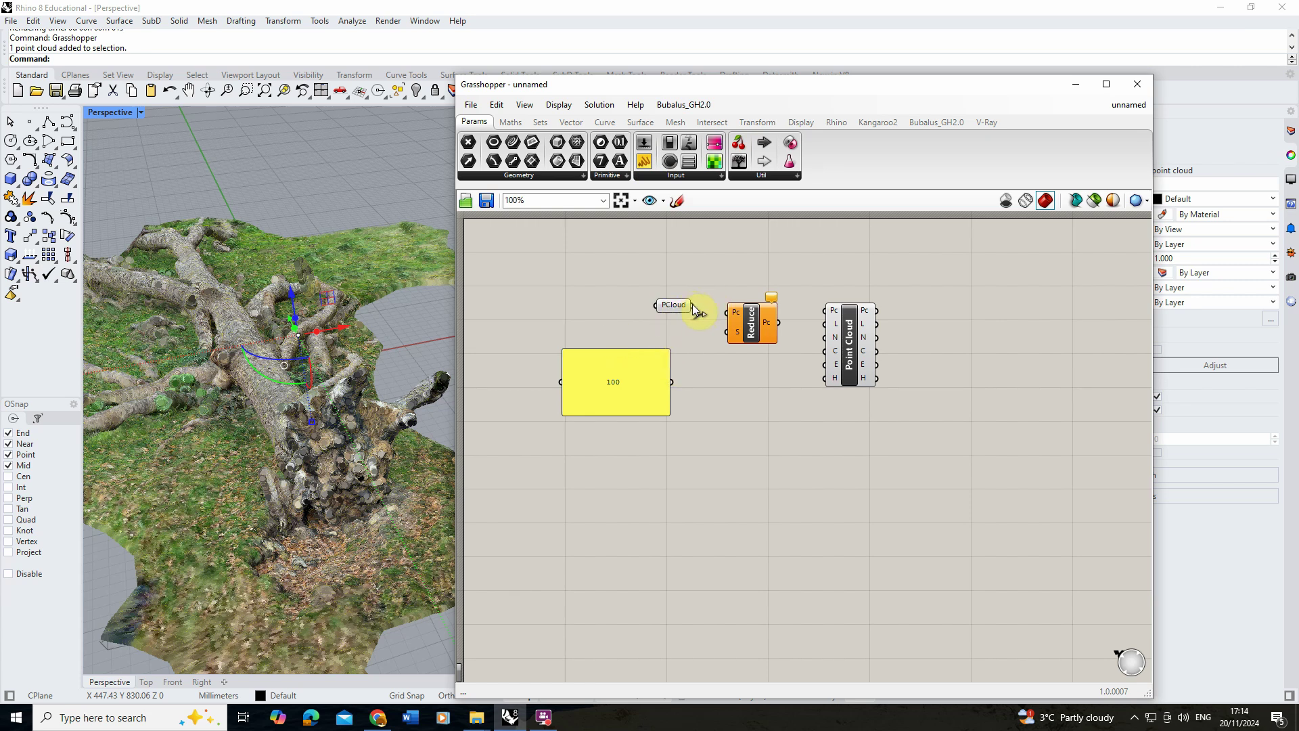
- Wire the point cloud and the 100 panel into the Reduce component's cloud and sample inputs, and preview the reduced cloud
{"action": "left_click_drag", "start_coordinate": [692, 303], "coordinate": [737, 319]}
{"action": "left_click_drag", "start_coordinate": [672, 382], "coordinate": [748, 338]}
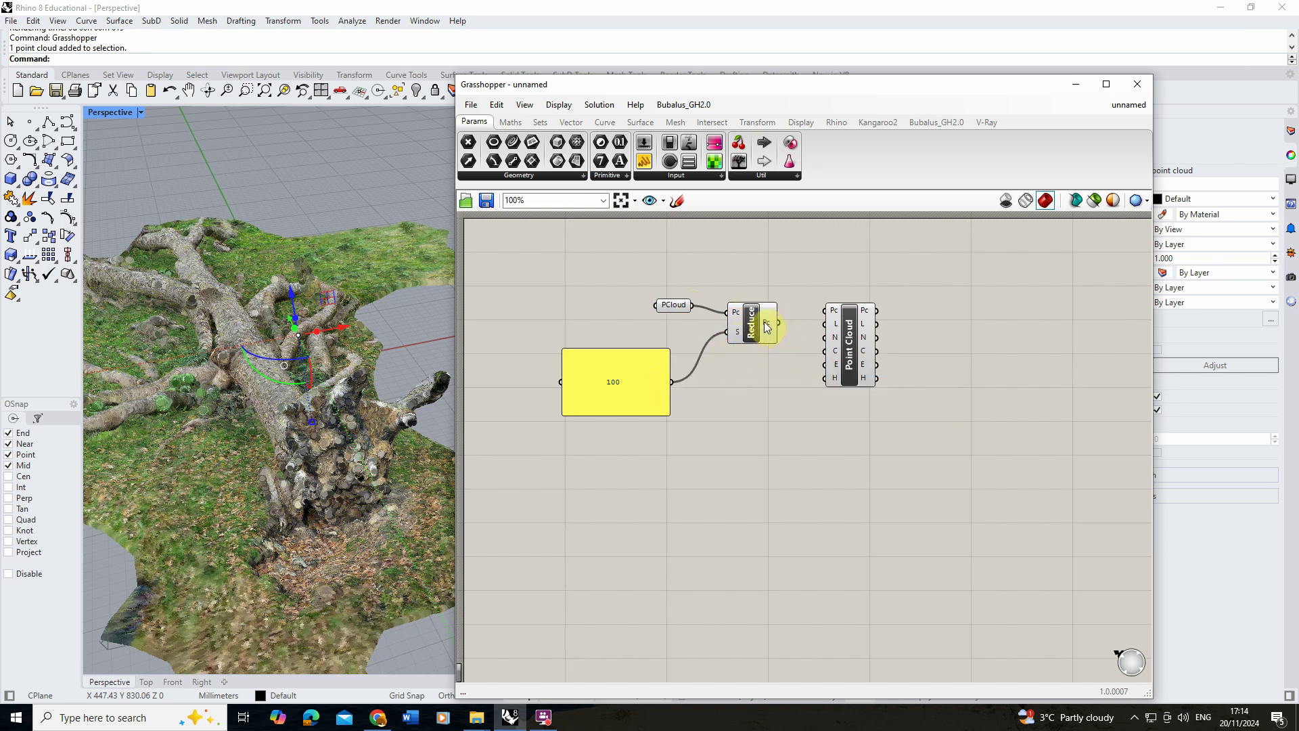
{"action": "mouse_move", "coordinate": [767, 327]}
{"action": "left_click", "coordinate": [766, 325]}
{"action": "scroll", "coordinate": [173, 404], "scroll_direction": "up", "scroll_amount": 5}
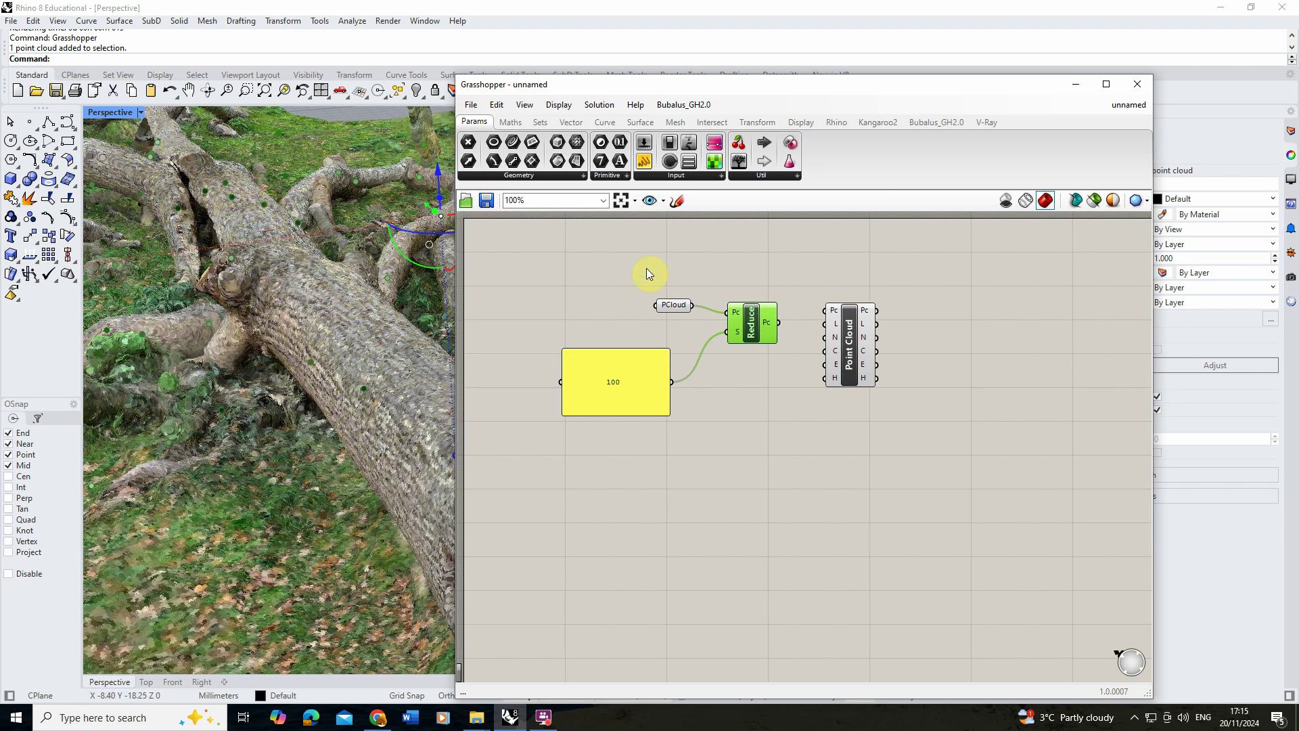
- Wire the reduced cloud into the Point Cloud Attributes component and inspect its location and colour outputs
{"action": "left_click", "coordinate": [847, 323]}
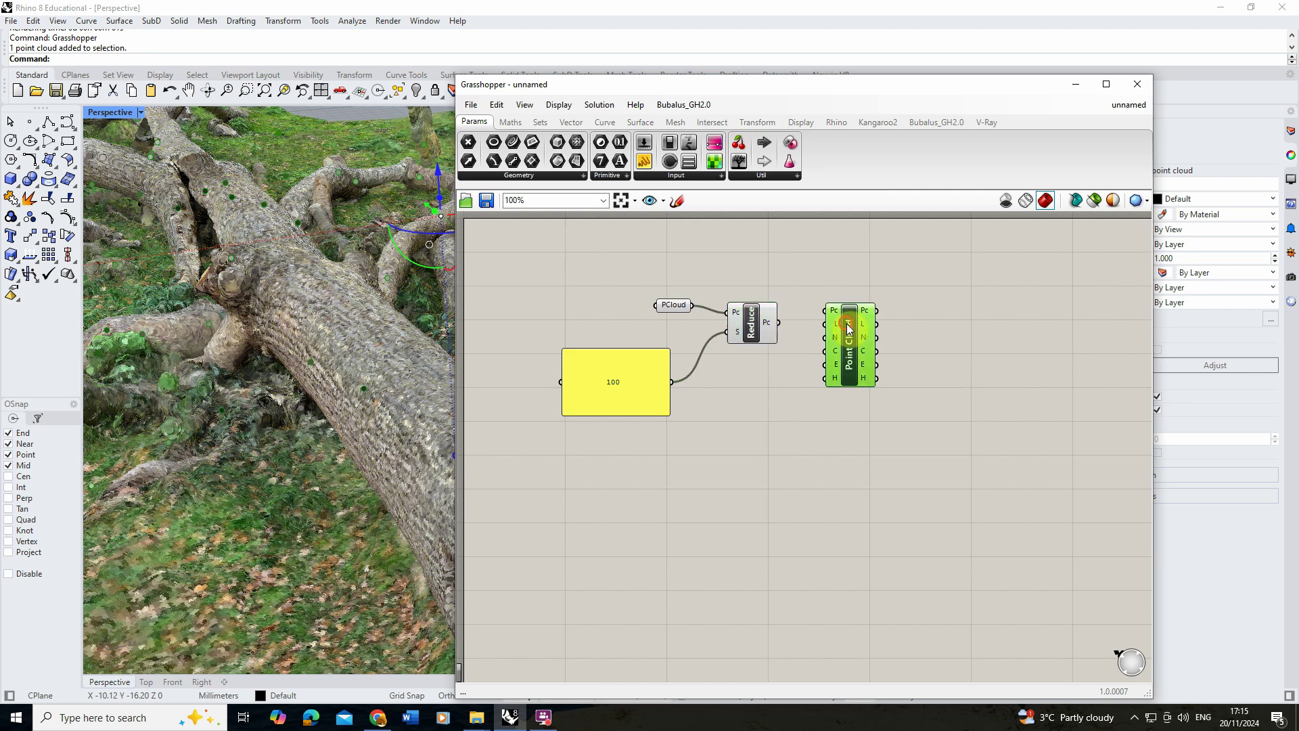
{"action": "left_click_drag", "start_coordinate": [847, 323], "coordinate": [868, 337]}
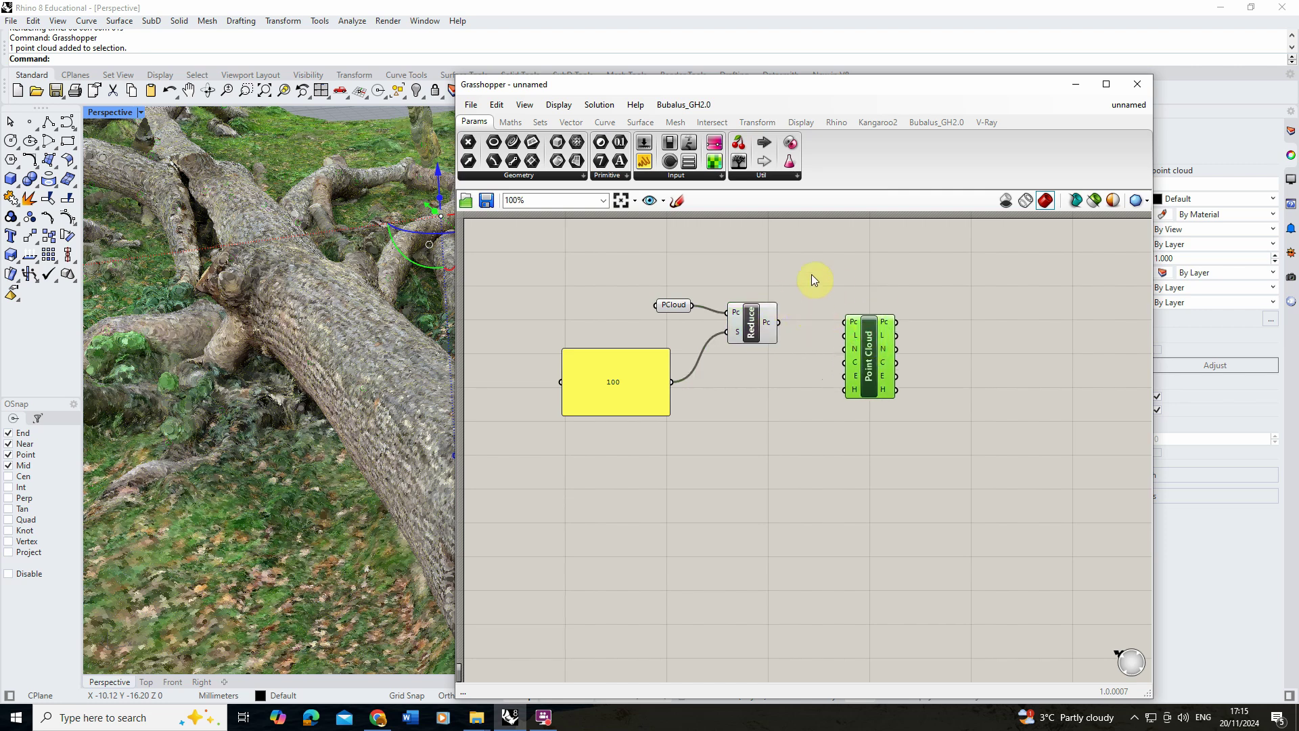
{"action": "left_click_drag", "start_coordinate": [778, 323], "coordinate": [844, 324]}
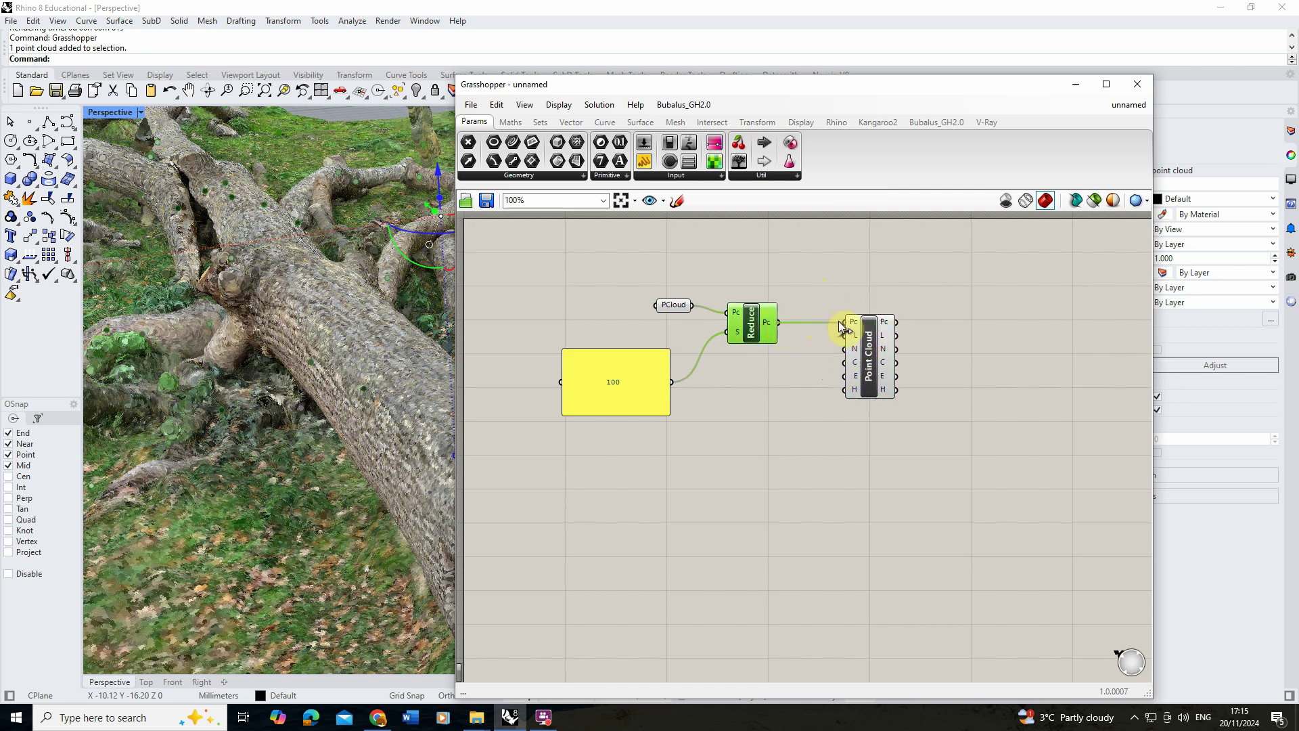
{"action": "left_click", "coordinate": [871, 356]}
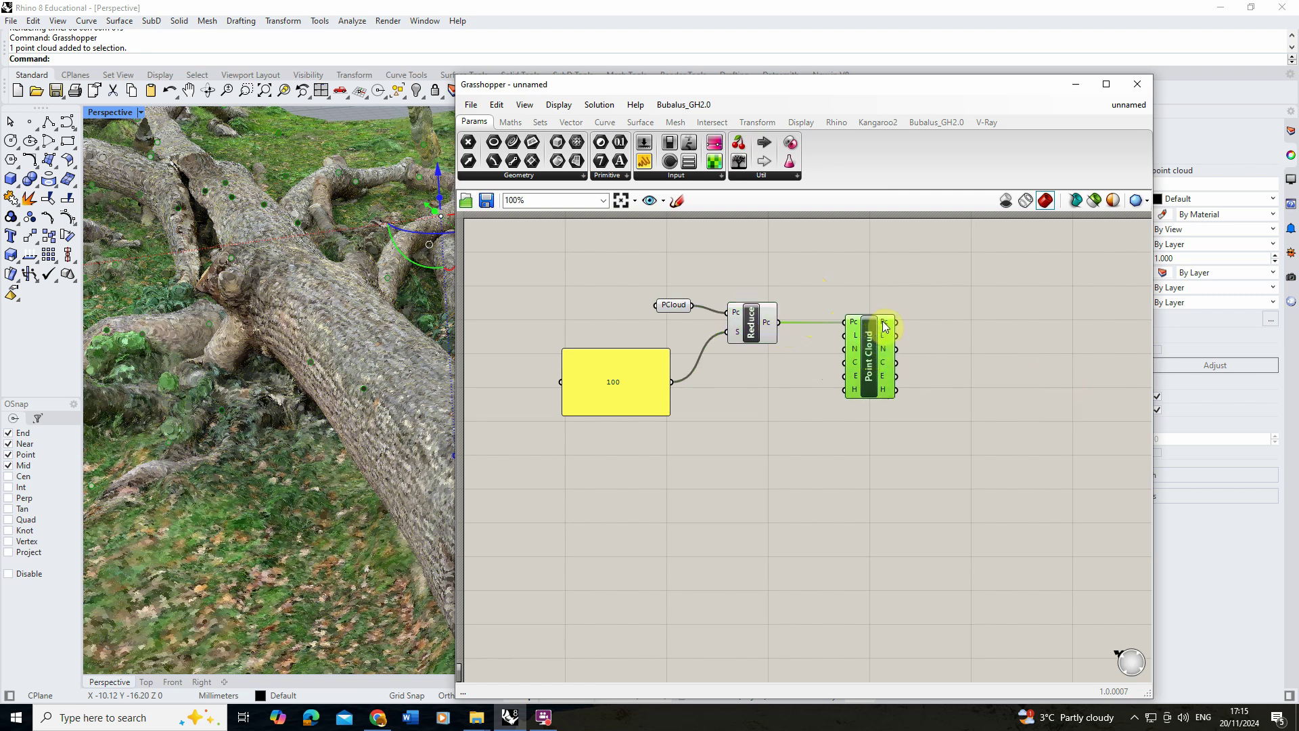
{"action": "mouse_move", "coordinate": [884, 326]}
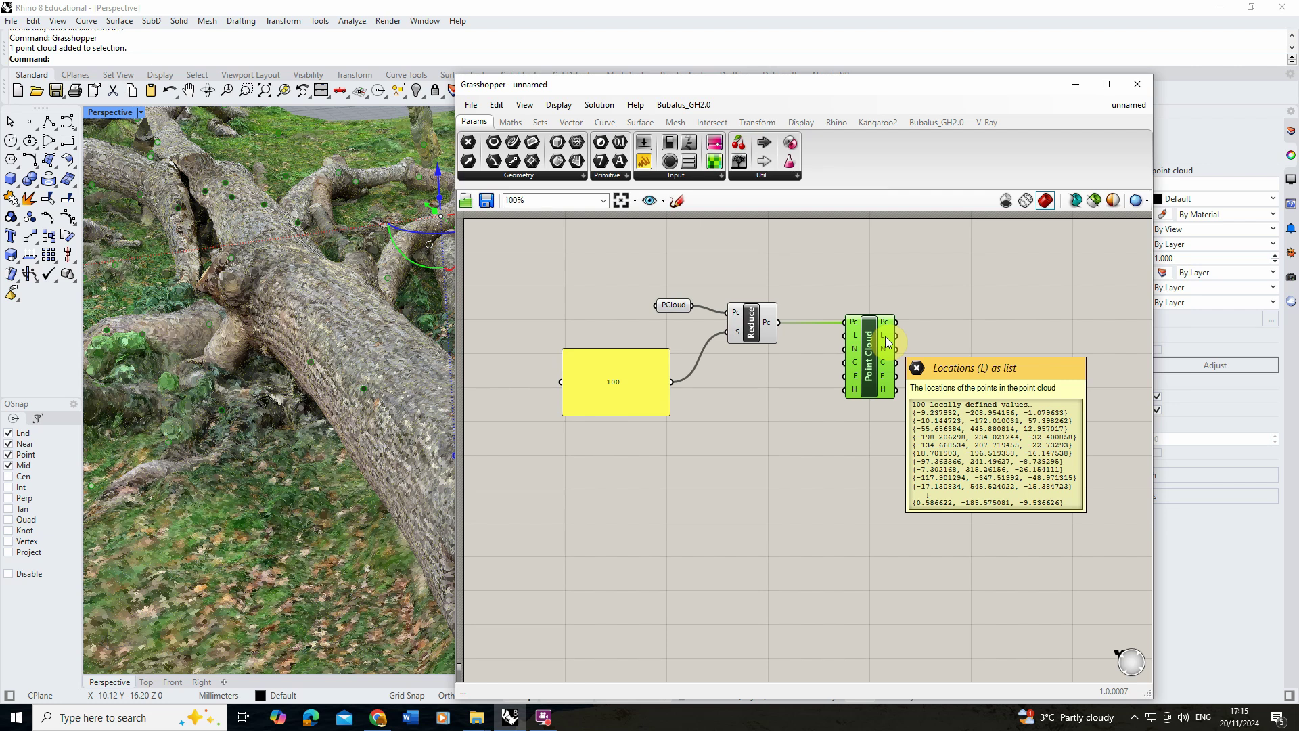
{"action": "mouse_move", "coordinate": [892, 367]}
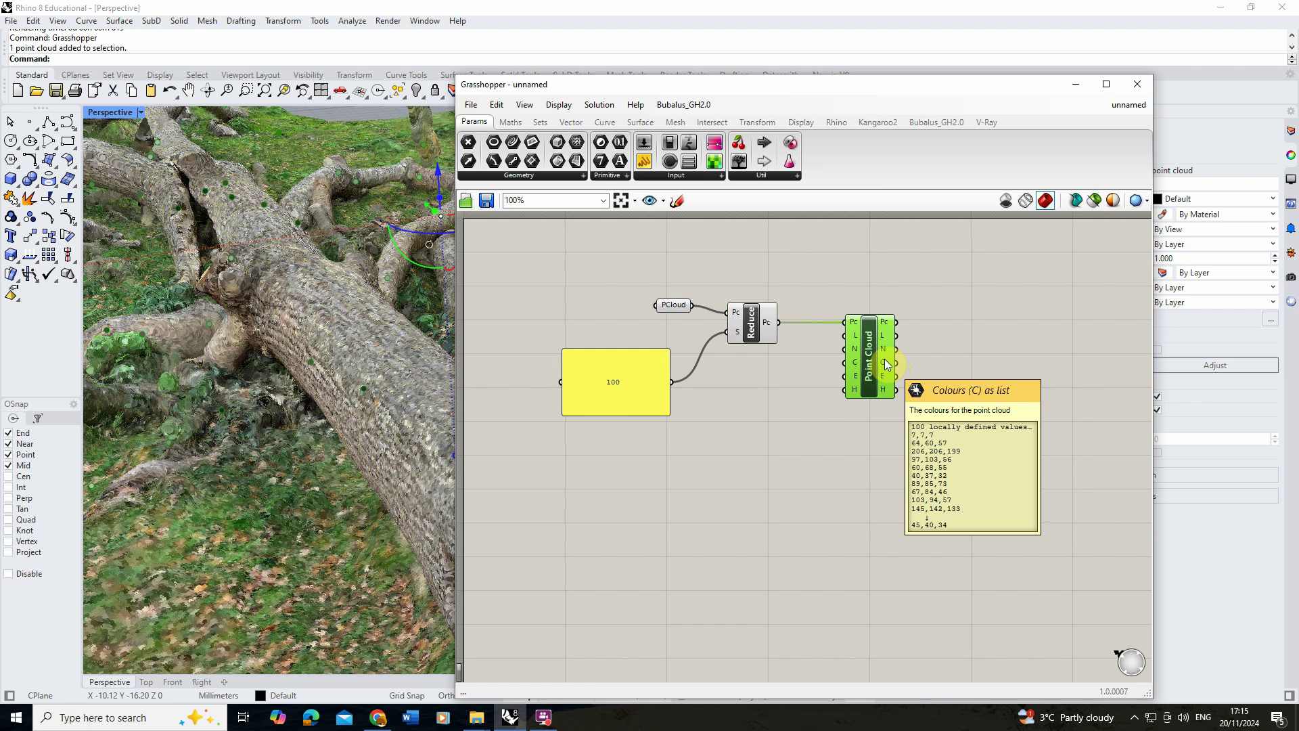
{"action": "left_click_drag", "start_coordinate": [873, 379], "coordinate": [870, 364]}
{"action": "left_click", "coordinate": [948, 328]}
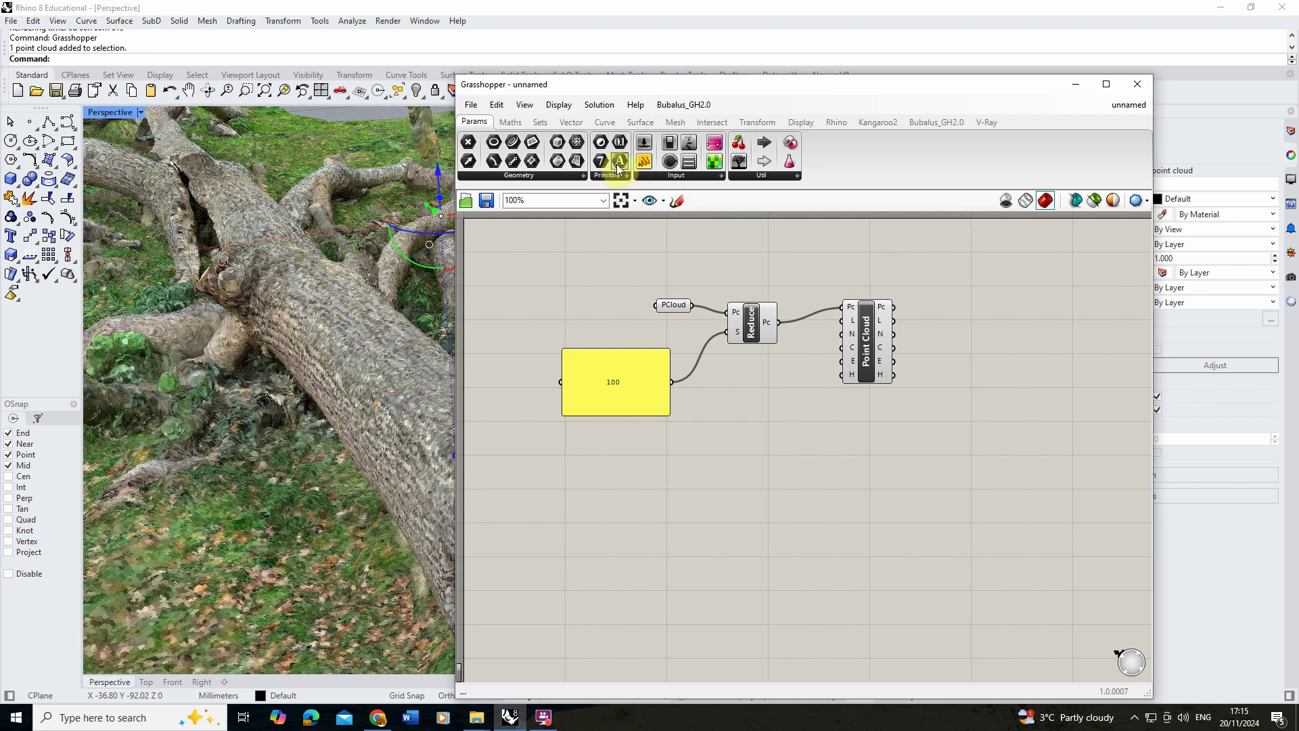
- Add a Circle component centred on the point cloud's locations, with a panel of 5 wired in as its radius
{"action": "left_click", "coordinate": [604, 124]}
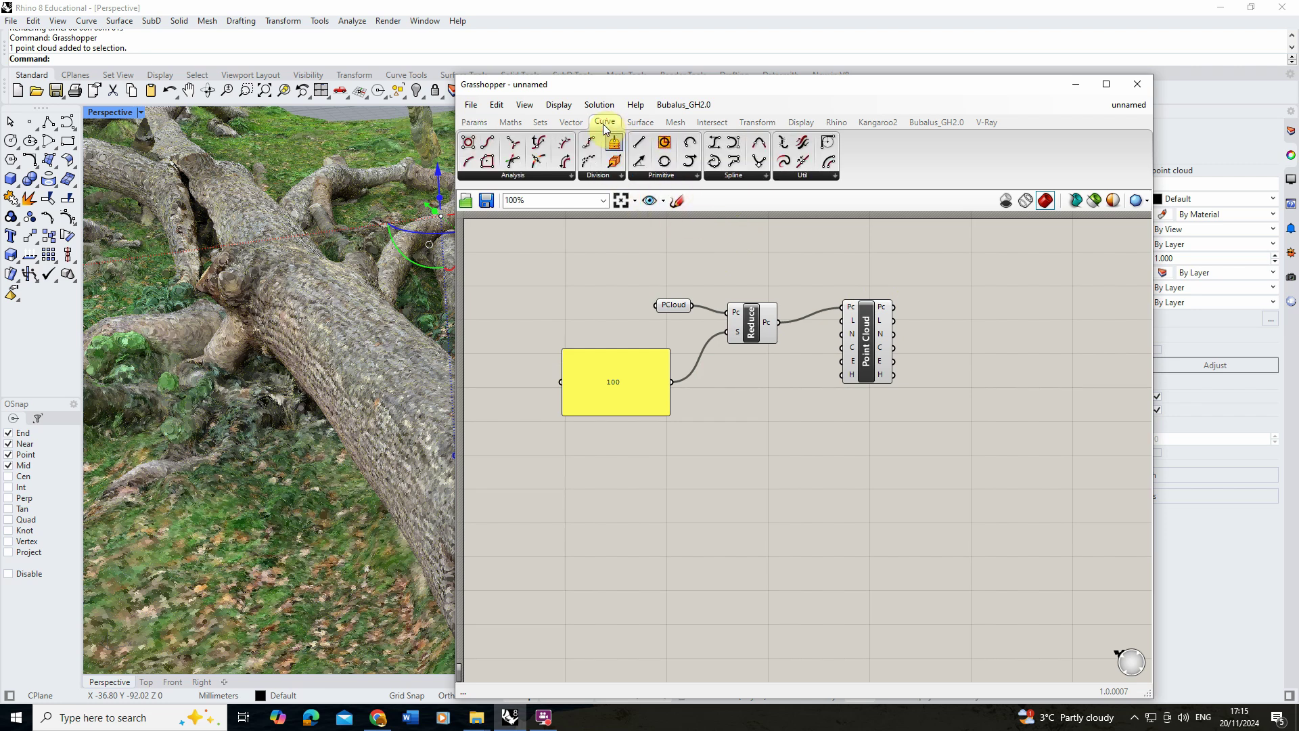
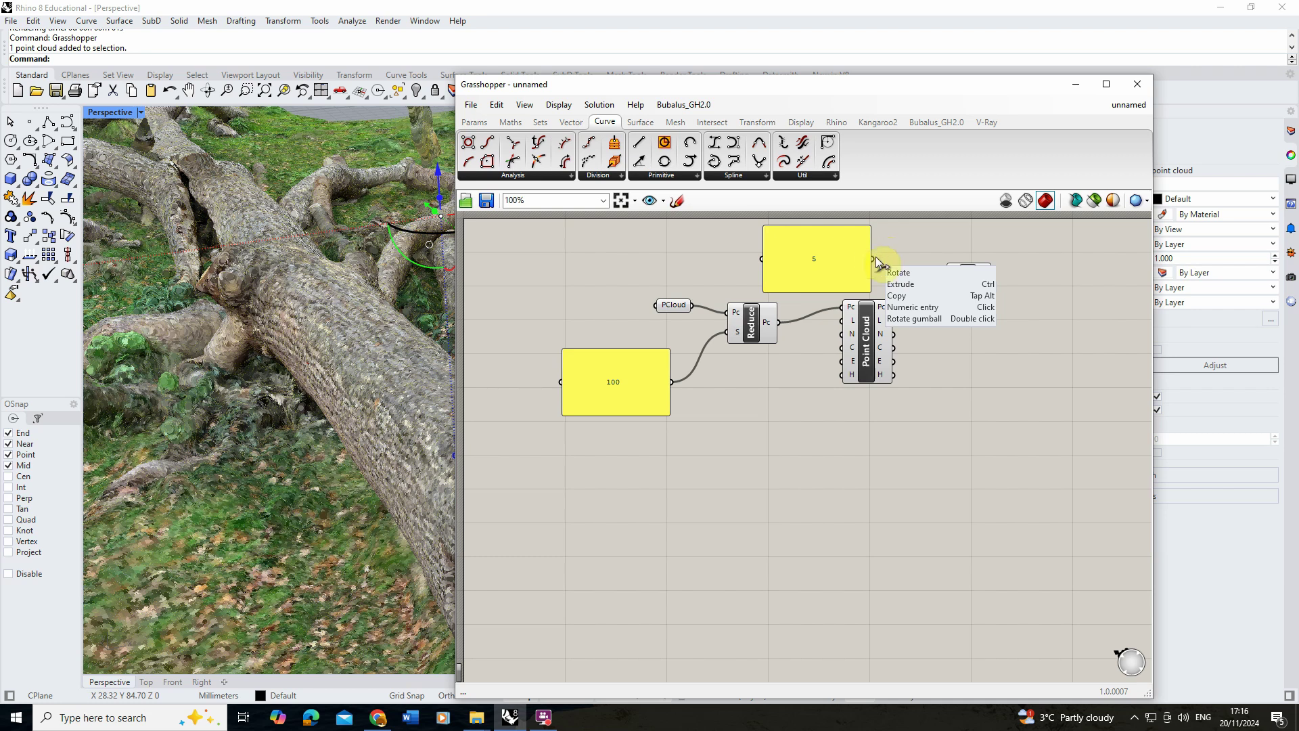
{"action": "left_click_drag", "start_coordinate": [876, 257], "coordinate": [944, 279]}
{"action": "scroll", "coordinate": [1024, 275], "scroll_direction": "up", "scroll_amount": 3}
{"action": "scroll", "coordinate": [652, 261], "scroll_direction": "down", "scroll_amount": 4}
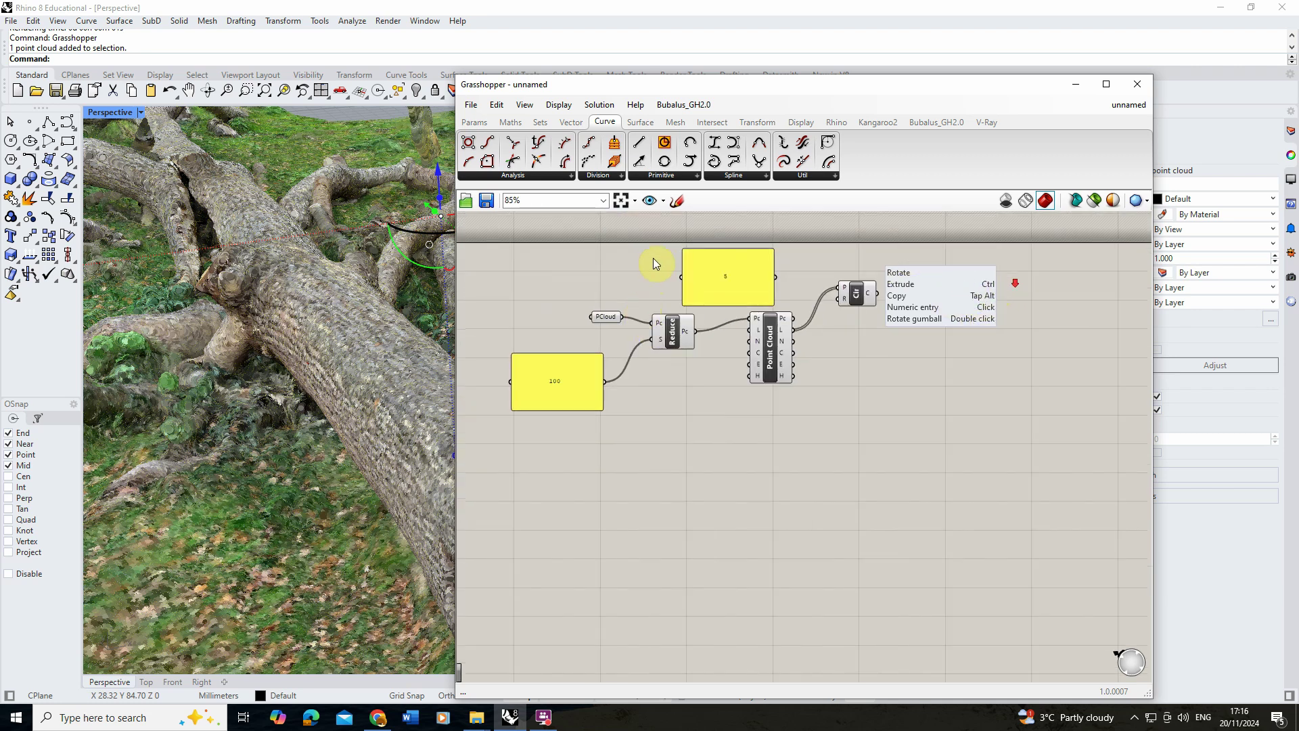
{"action": "scroll", "coordinate": [590, 294], "scroll_direction": "up", "scroll_amount": 3}
{"action": "scroll", "coordinate": [590, 293], "scroll_direction": "down", "scroll_amount": 3}
{"action": "scroll", "coordinate": [1049, 333], "scroll_direction": "up", "scroll_amount": 2}
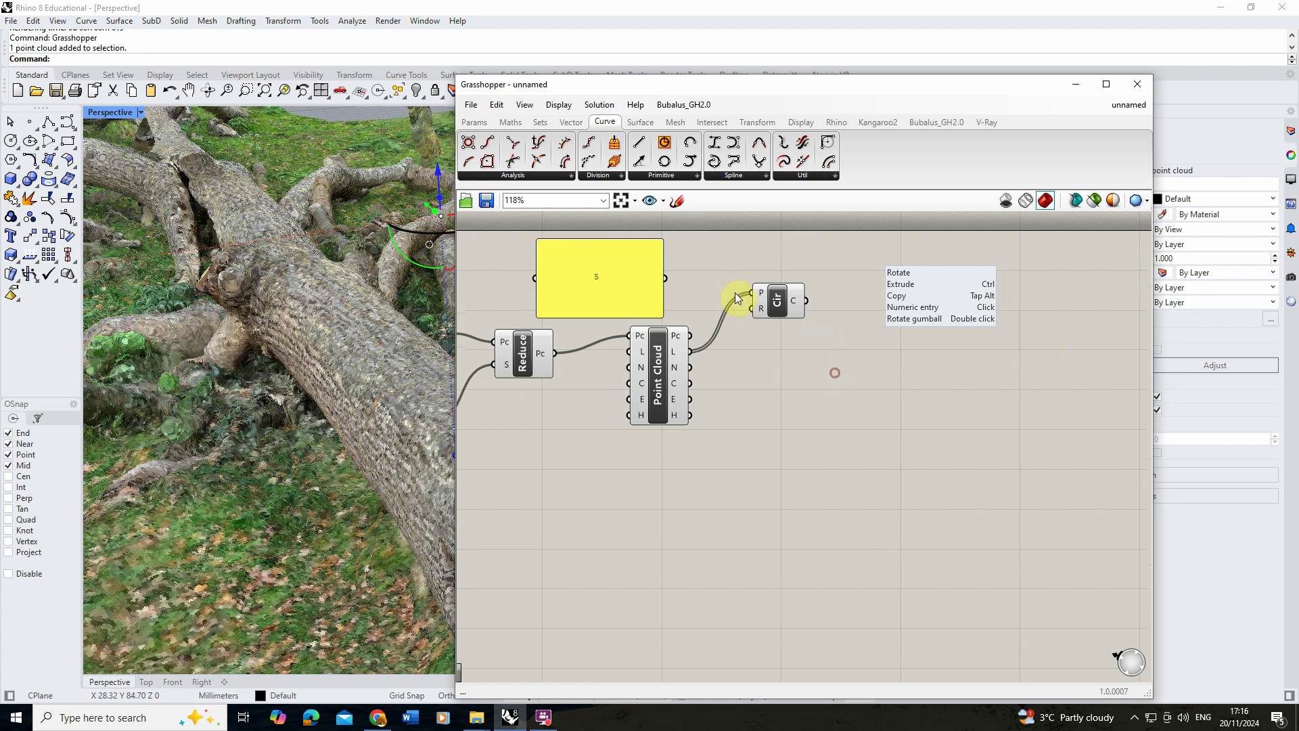
{"action": "left_click_drag", "start_coordinate": [668, 278], "coordinate": [759, 310]}
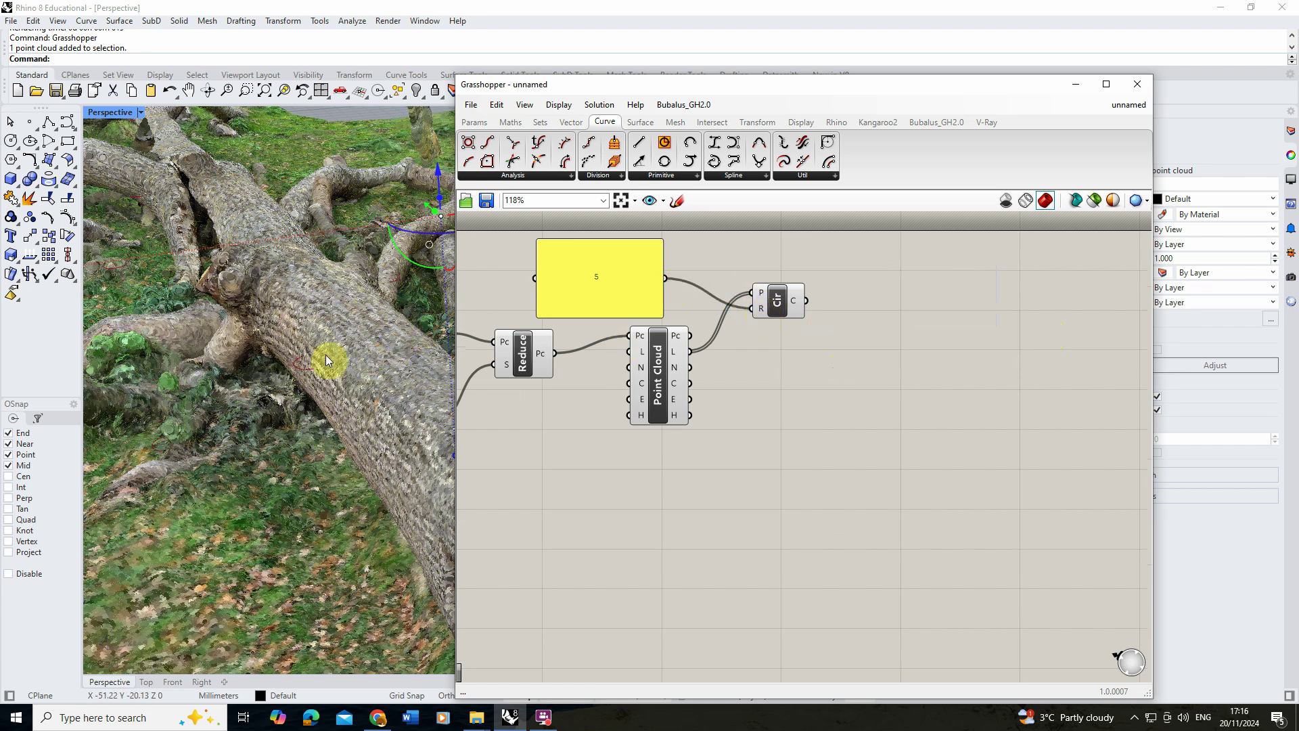
- Examine the generated circles across the tree's trunk and roots in the Perspective view
{"action": "right_click_drag", "start_coordinate": [330, 419], "coordinate": [355, 400]}
{"action": "scroll", "coordinate": [345, 393], "scroll_direction": "up", "scroll_amount": 3}
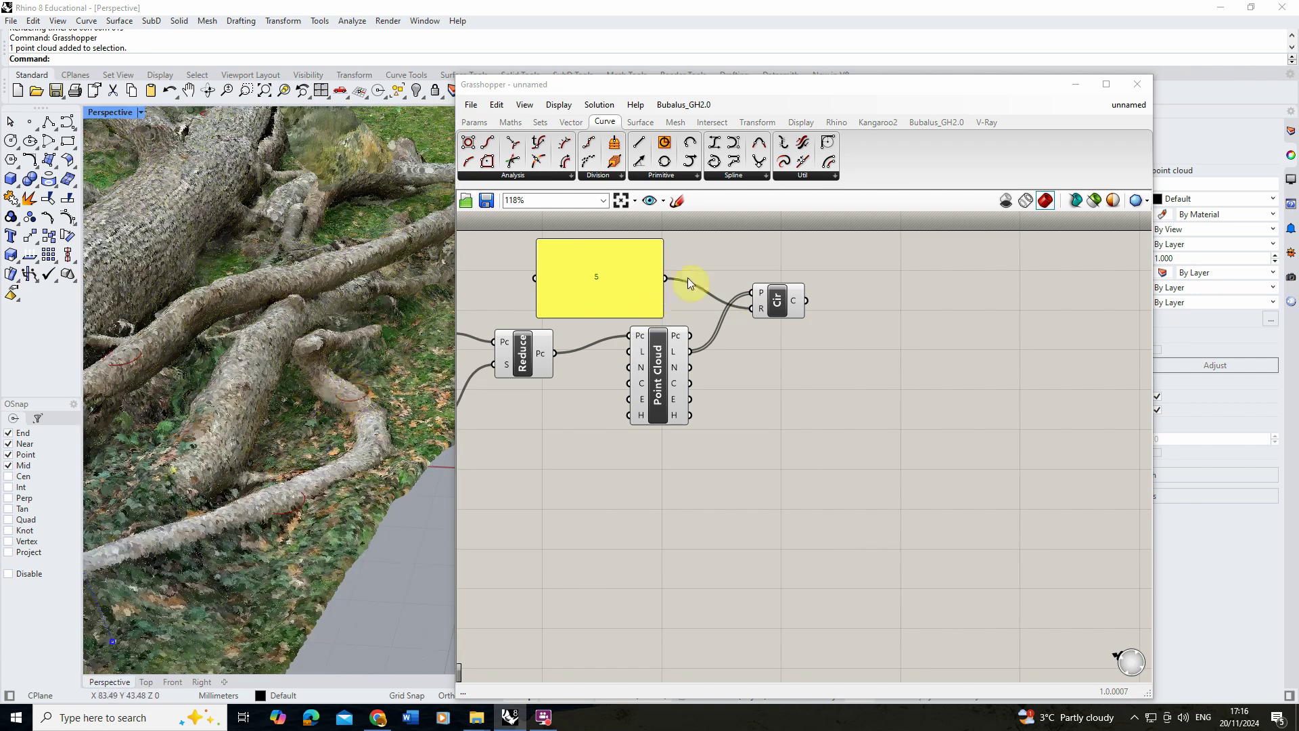
{"action": "scroll", "coordinate": [255, 429], "scroll_direction": "down", "scroll_amount": 5}
{"action": "right_click_drag", "start_coordinate": [270, 406], "coordinate": [379, 409]}
{"action": "scroll", "coordinate": [314, 431], "scroll_direction": "up", "scroll_amount": 10}
{"action": "scroll", "coordinate": [294, 415], "scroll_direction": "down", "scroll_amount": 5}
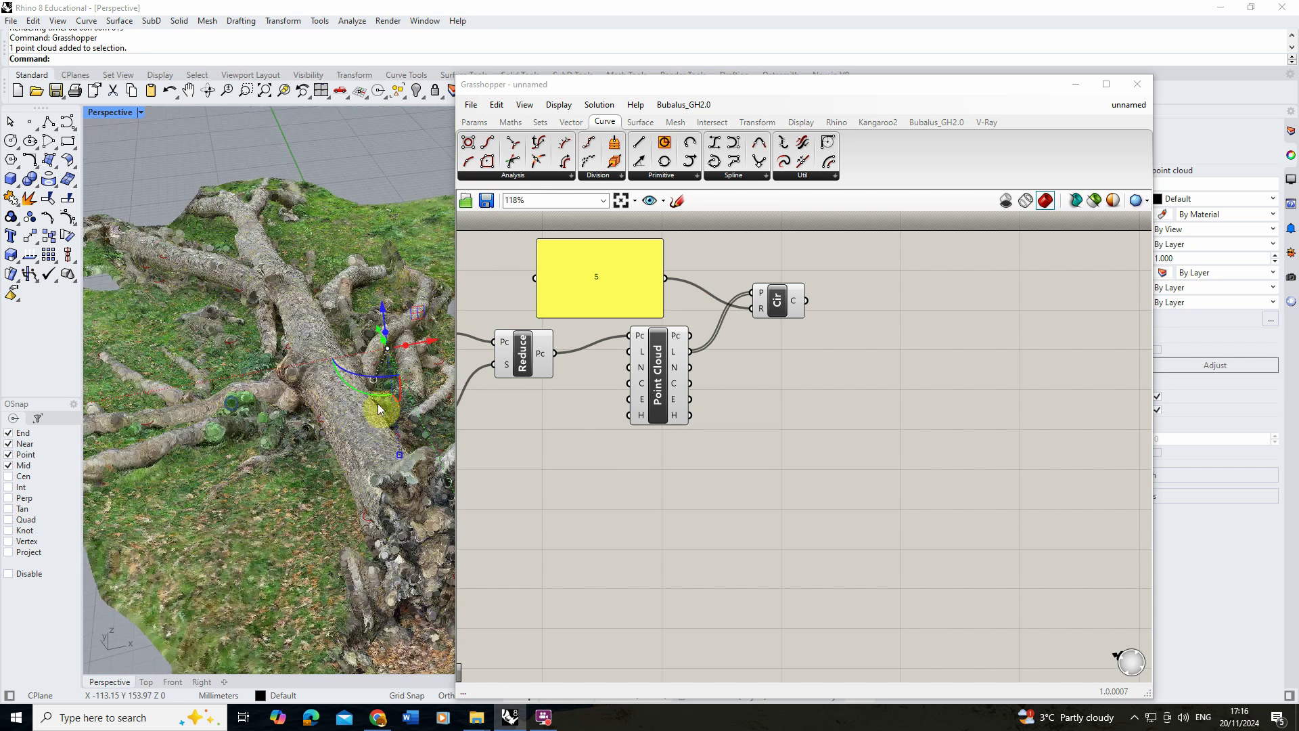
- Set the panel feeding the Reduce component's sample input to 500
{"action": "scroll", "coordinate": [812, 399], "scroll_direction": "down", "scroll_amount": 4}
{"action": "scroll", "coordinate": [631, 401], "scroll_direction": "up", "scroll_amount": 6}
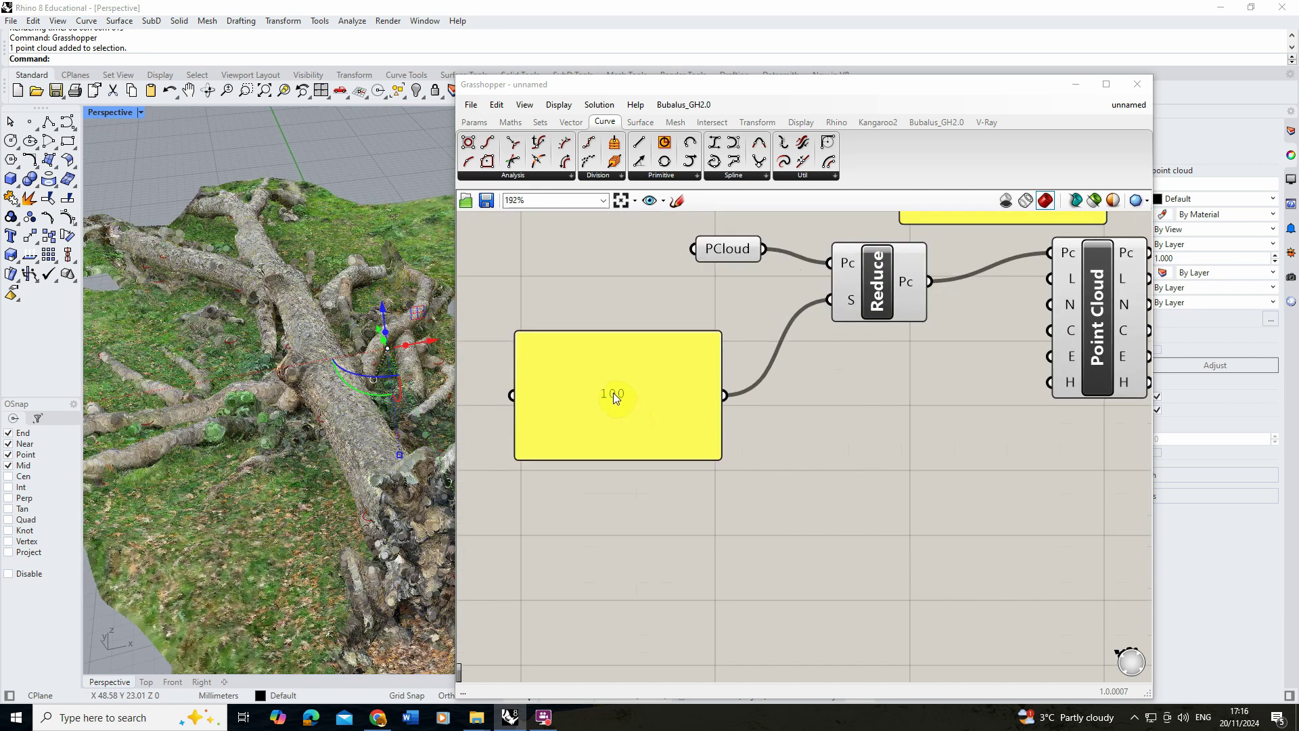
{"action": "scroll", "coordinate": [613, 392], "scroll_direction": "down", "scroll_amount": 3}
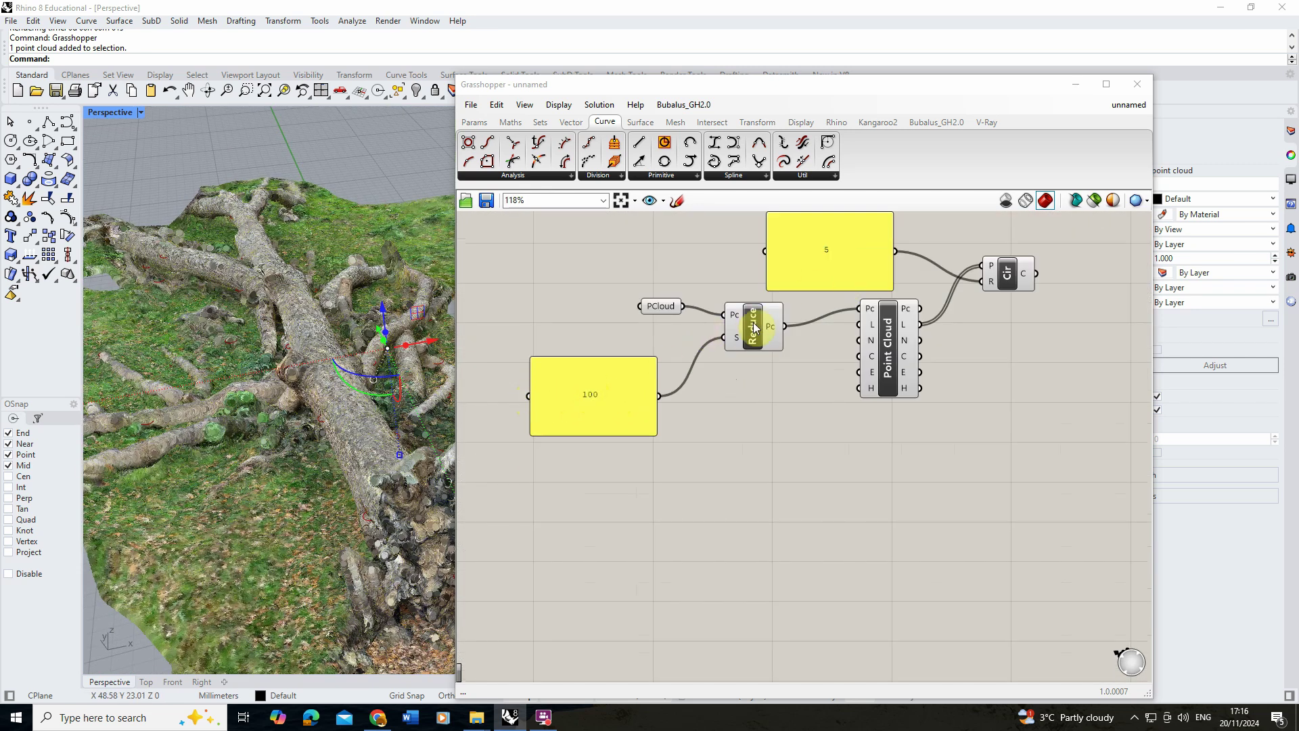
{"action": "double_click", "coordinate": [582, 397]}
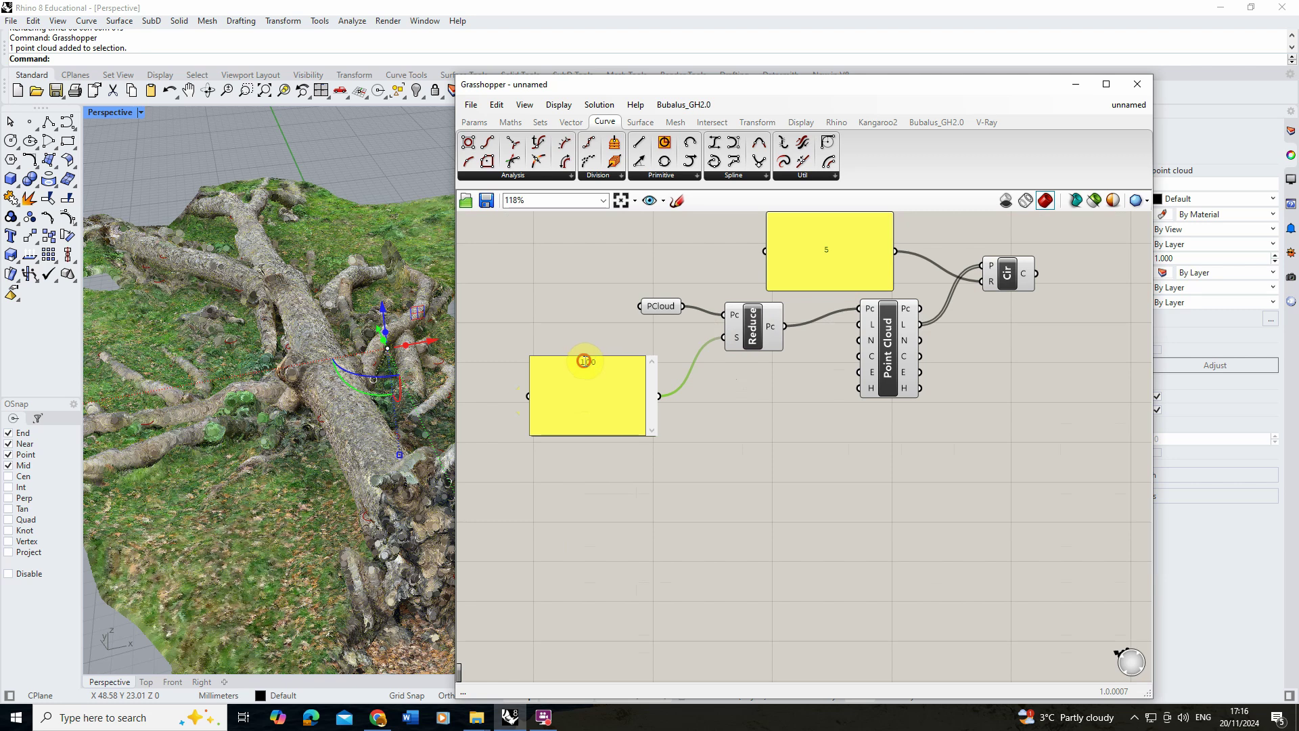
{"action": "type", "text": "500"}
{"action": "left_click", "coordinate": [722, 401]}
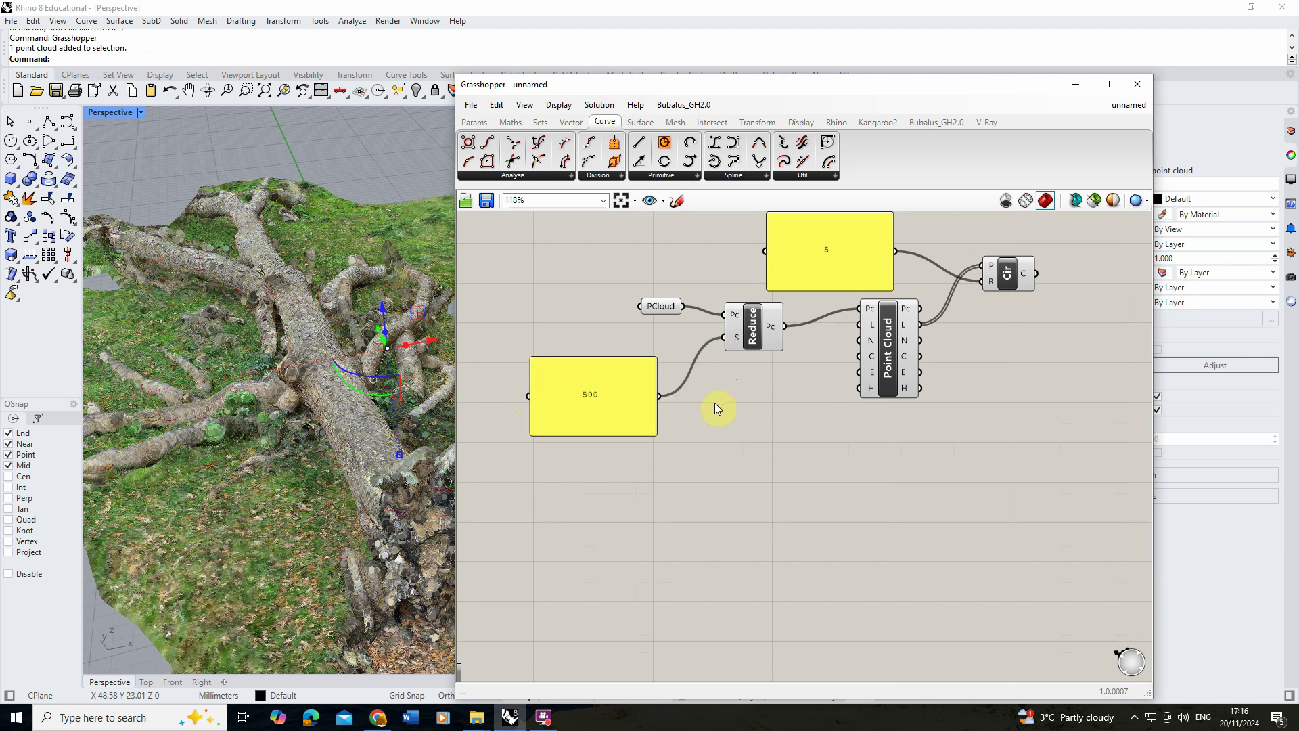
- Inspect the denser set of circles over the tree, highlighting the Circle component's output in the Perspective view
{"action": "scroll", "coordinate": [174, 440], "scroll_direction": "up", "scroll_amount": 3}
{"action": "scroll", "coordinate": [193, 432], "scroll_direction": "down", "scroll_amount": 5}
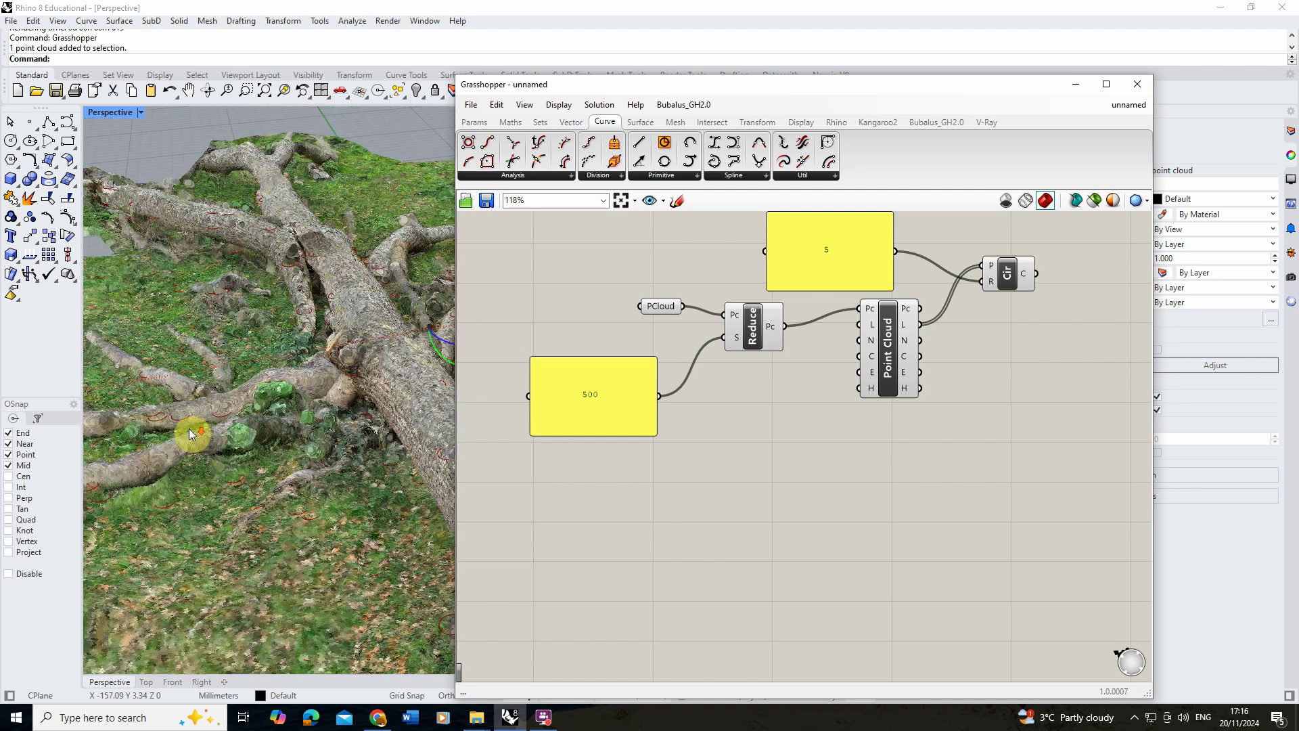
{"action": "scroll", "coordinate": [186, 419], "scroll_direction": "down", "scroll_amount": 3}
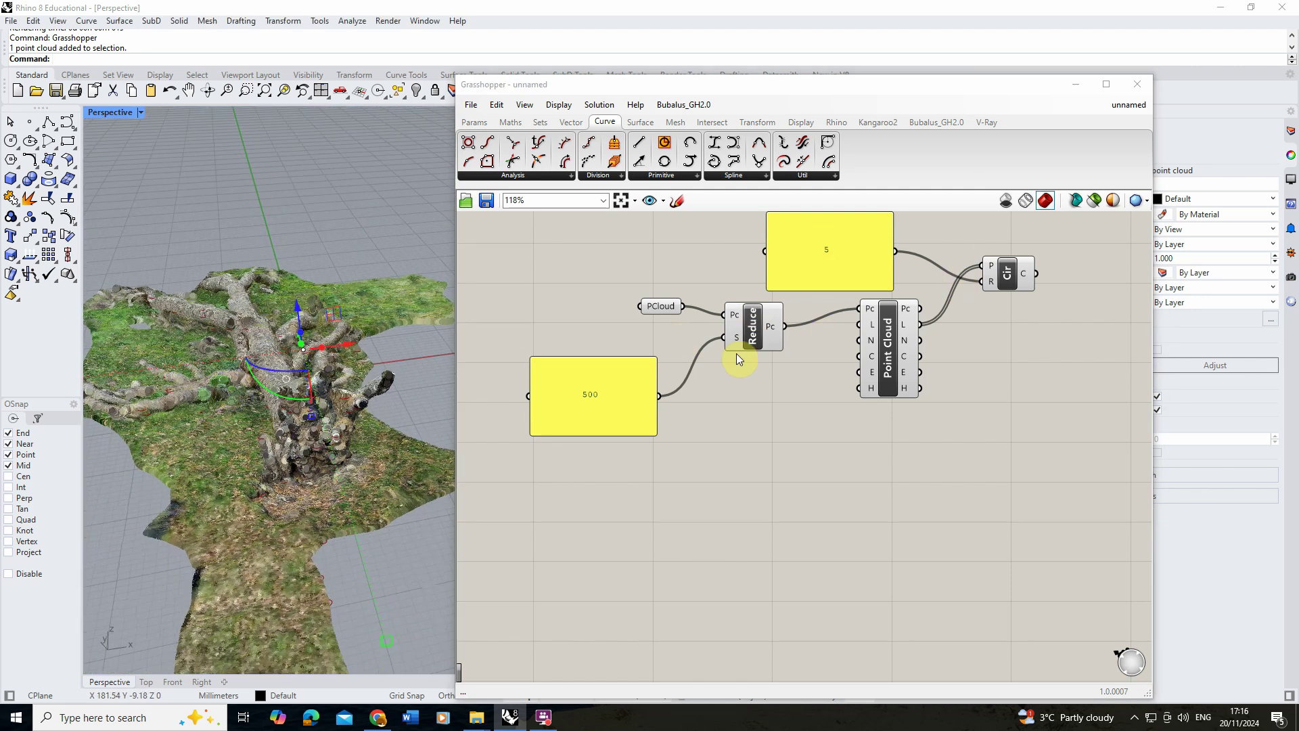
{"action": "scroll", "coordinate": [617, 420], "scroll_direction": "up", "scroll_amount": 1}
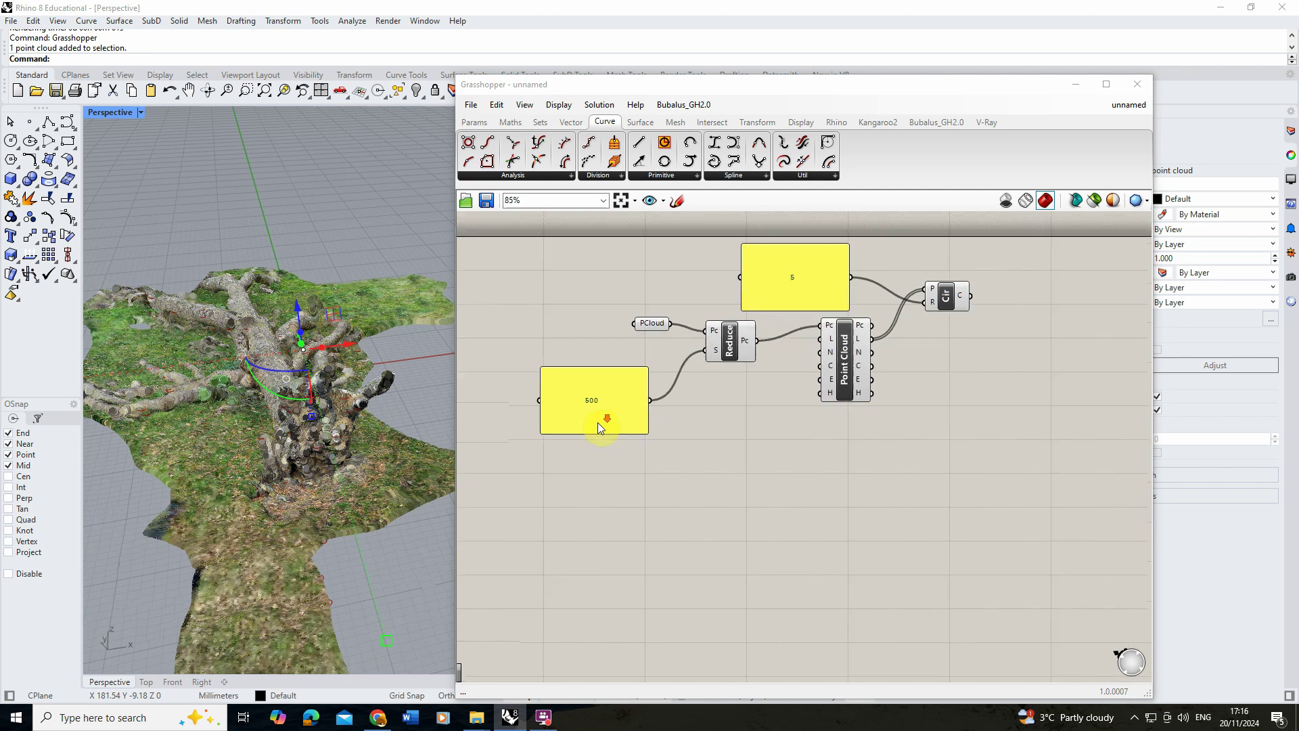
{"action": "left_click", "coordinate": [866, 342]}
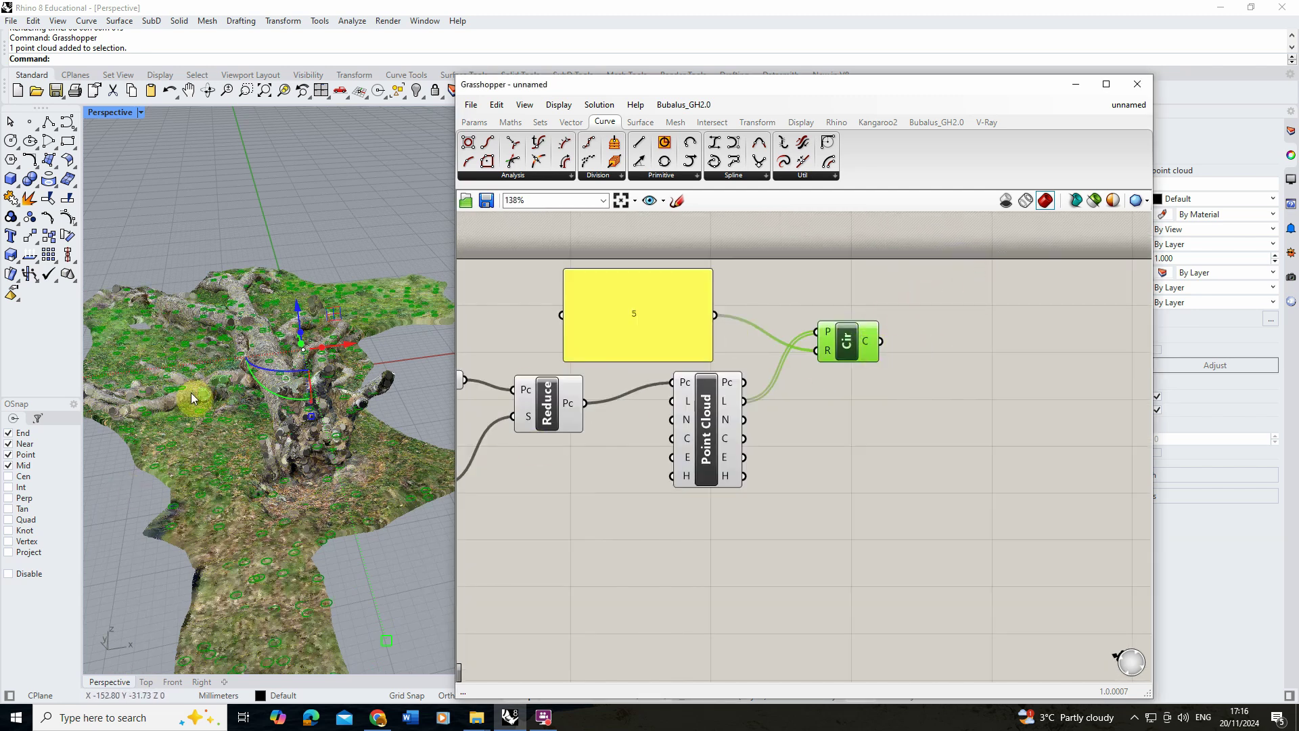
{"action": "left_click", "coordinate": [948, 399]}
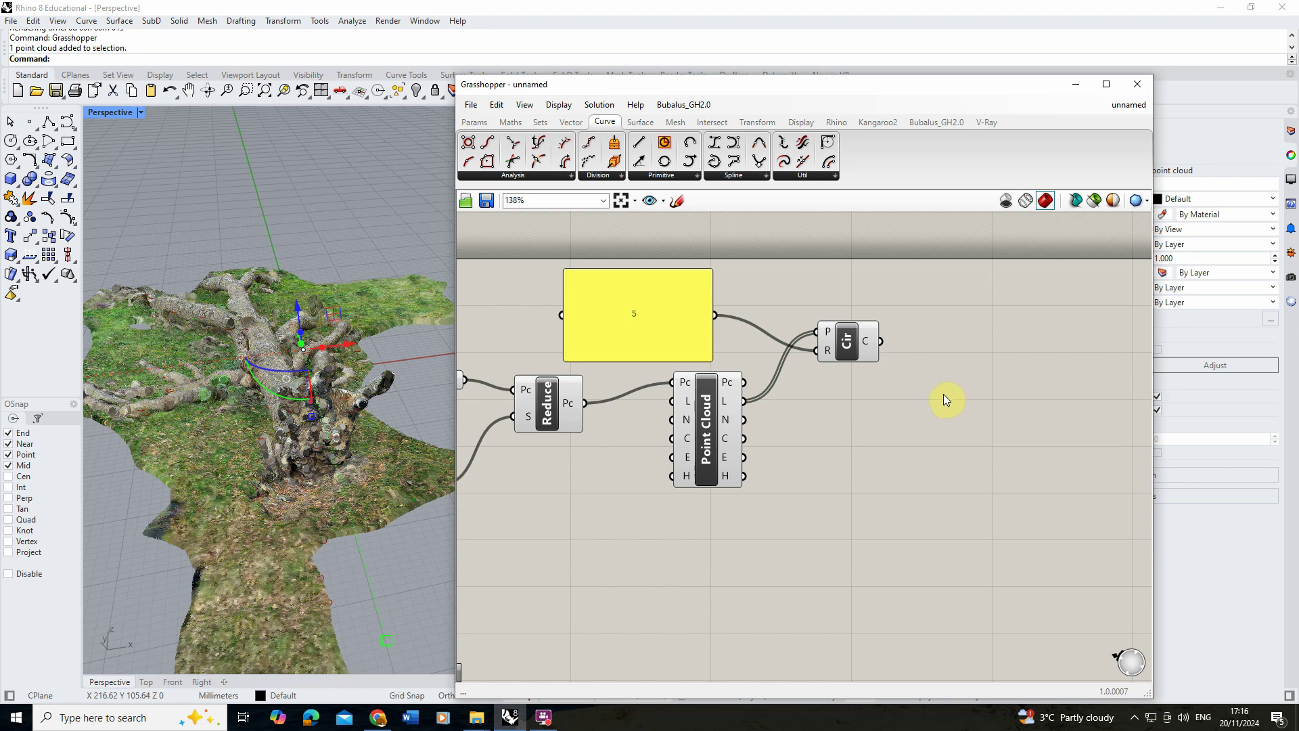
- Add a Boundary Surfaces component and wire the Circle component's output into its edges input
{"action": "left_click", "coordinate": [640, 122]}
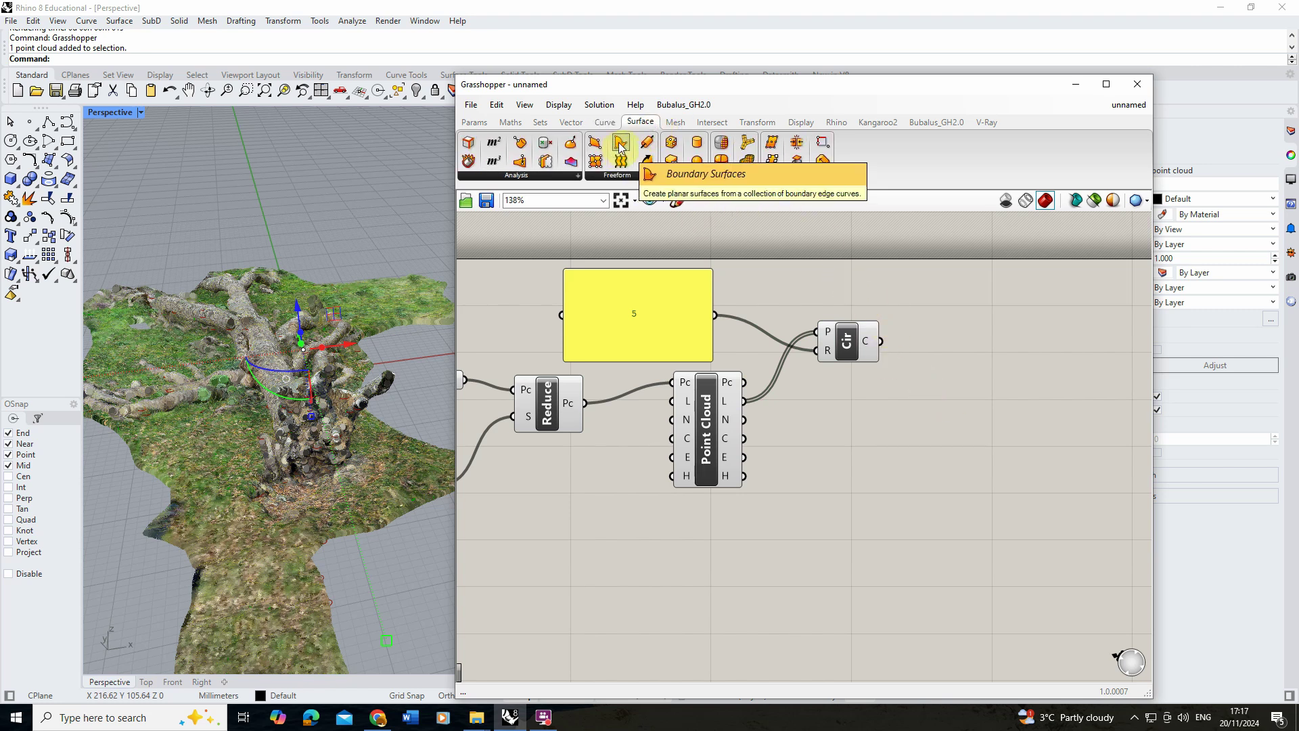
{"action": "left_click_drag", "start_coordinate": [617, 148], "coordinate": [977, 357]}
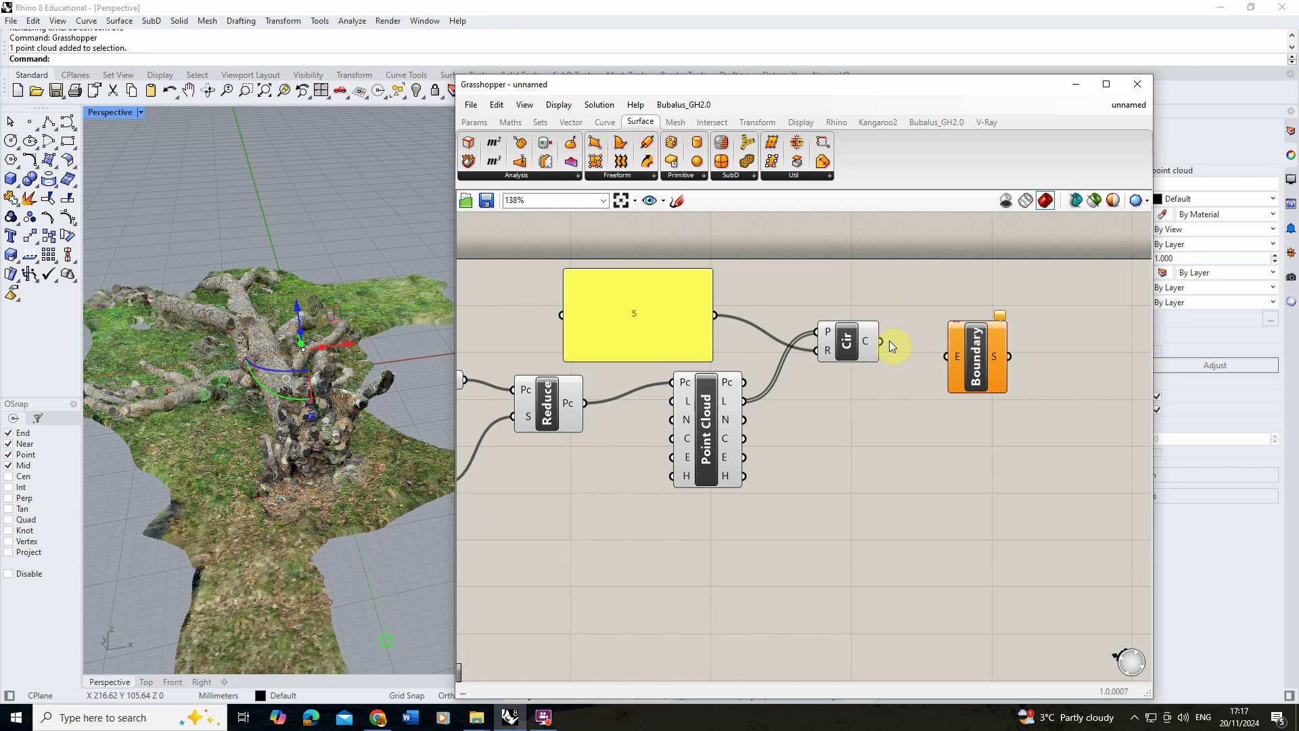
{"action": "left_click_drag", "start_coordinate": [900, 335], "coordinate": [954, 358]}
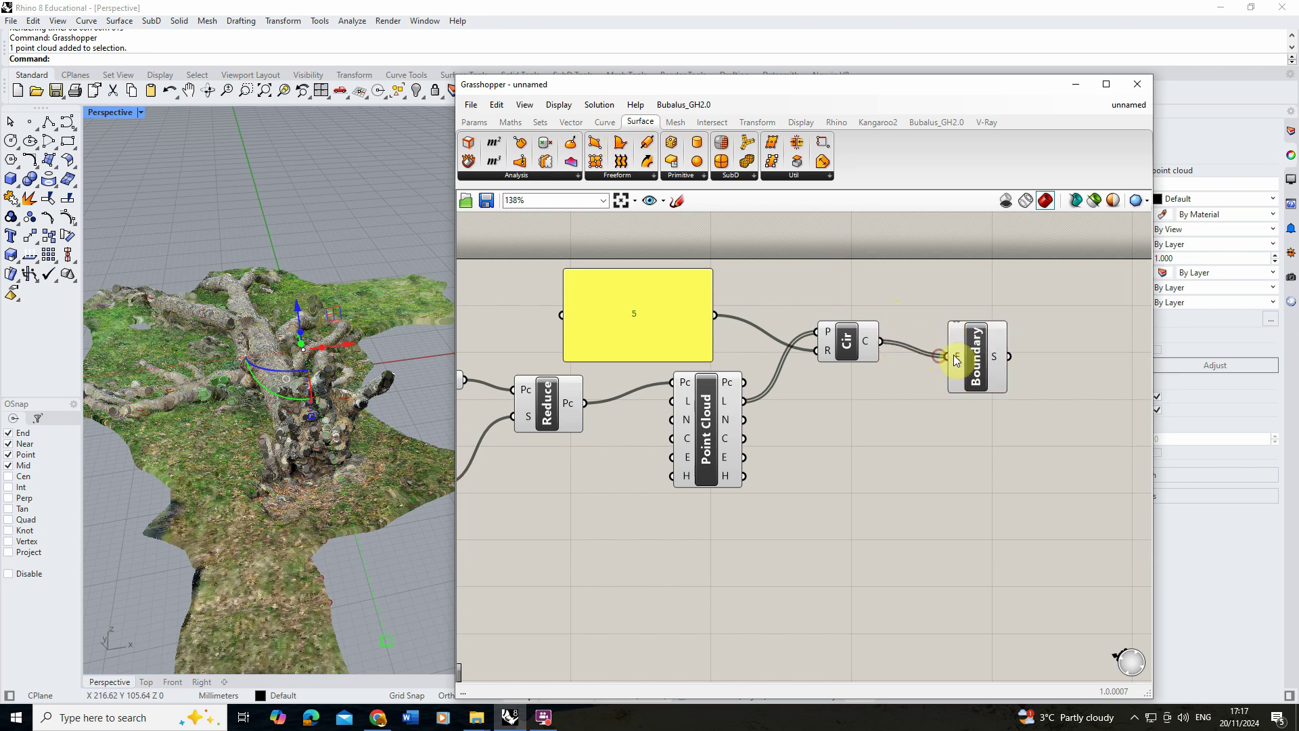
- Highlight the Boundary Surfaces output and examine the filled discs along the trunk and branches
{"action": "left_click", "coordinate": [977, 357]}
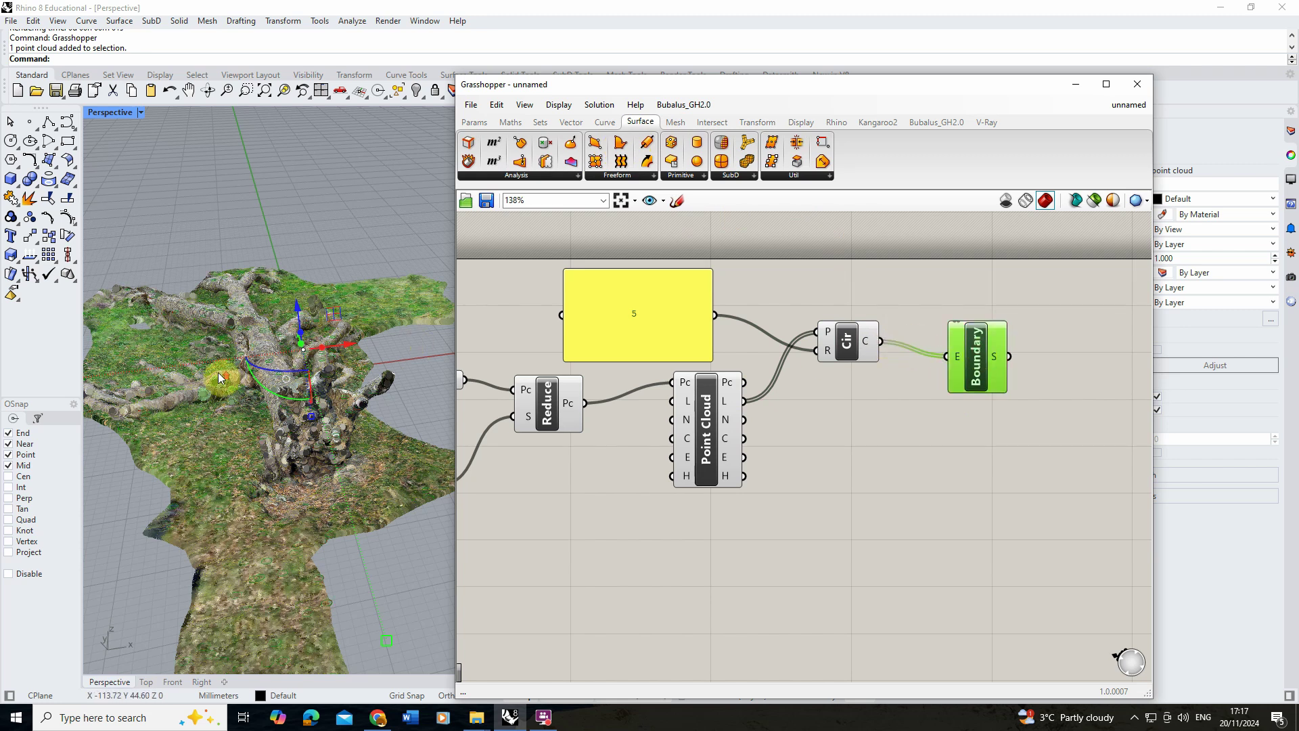
{"action": "scroll", "coordinate": [218, 375], "scroll_direction": "up", "scroll_amount": 6}
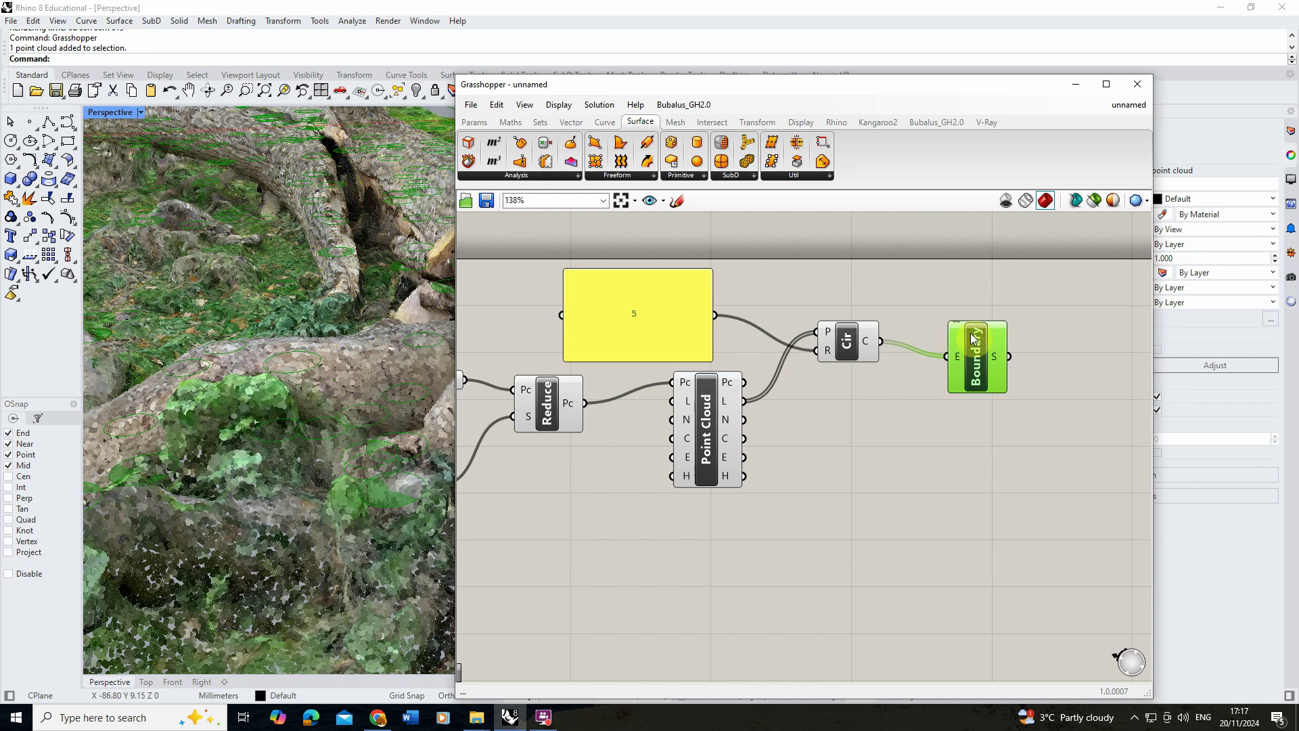
{"action": "scroll", "coordinate": [271, 389], "scroll_direction": "down", "scroll_amount": 6}
{"action": "scroll", "coordinate": [294, 360], "scroll_direction": "up", "scroll_amount": 5}
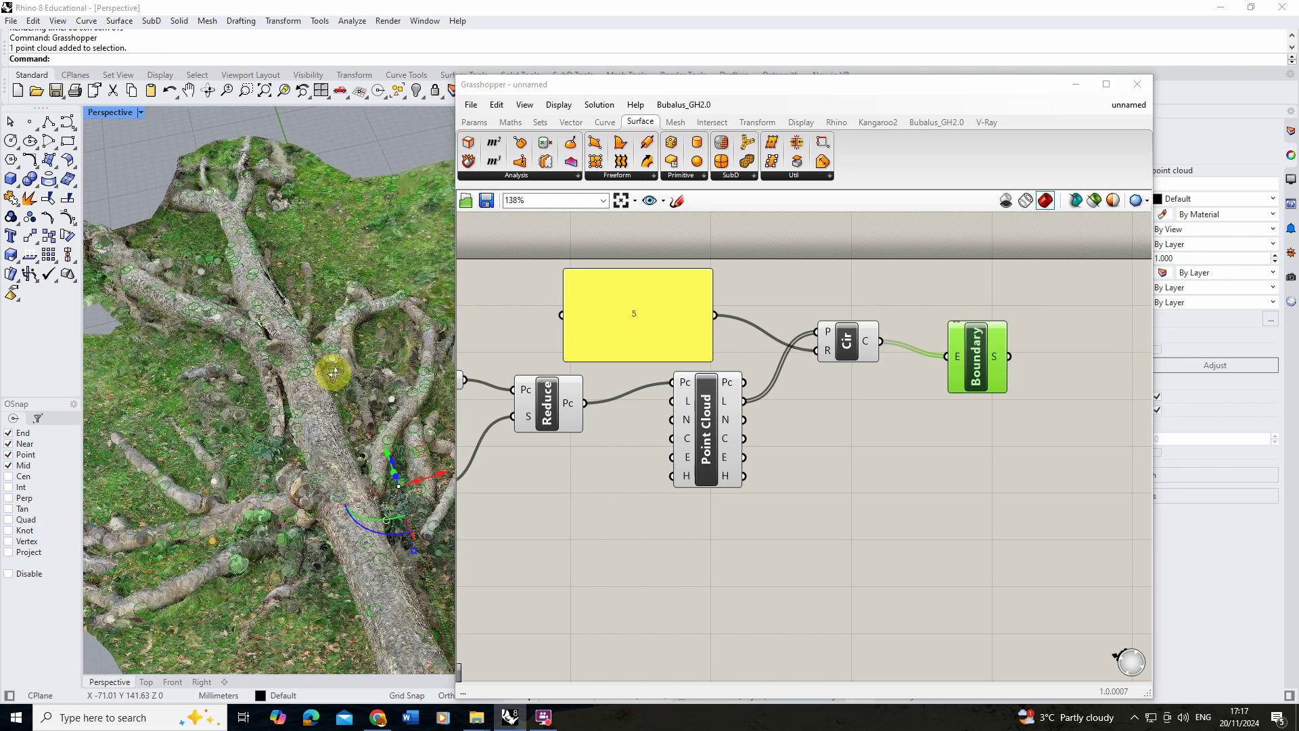
{"action": "scroll", "coordinate": [291, 406], "scroll_direction": "up", "scroll_amount": 2}
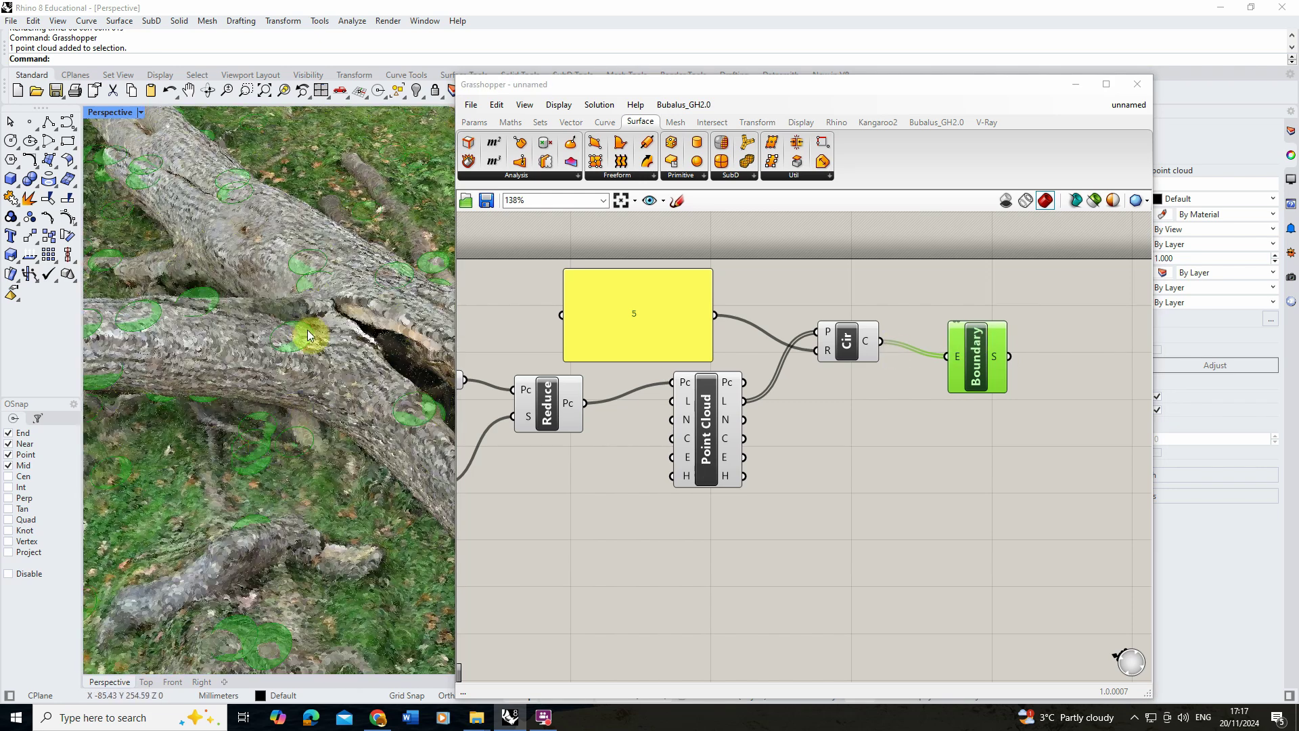
{"action": "scroll", "coordinate": [271, 339], "scroll_direction": "down", "scroll_amount": 5}
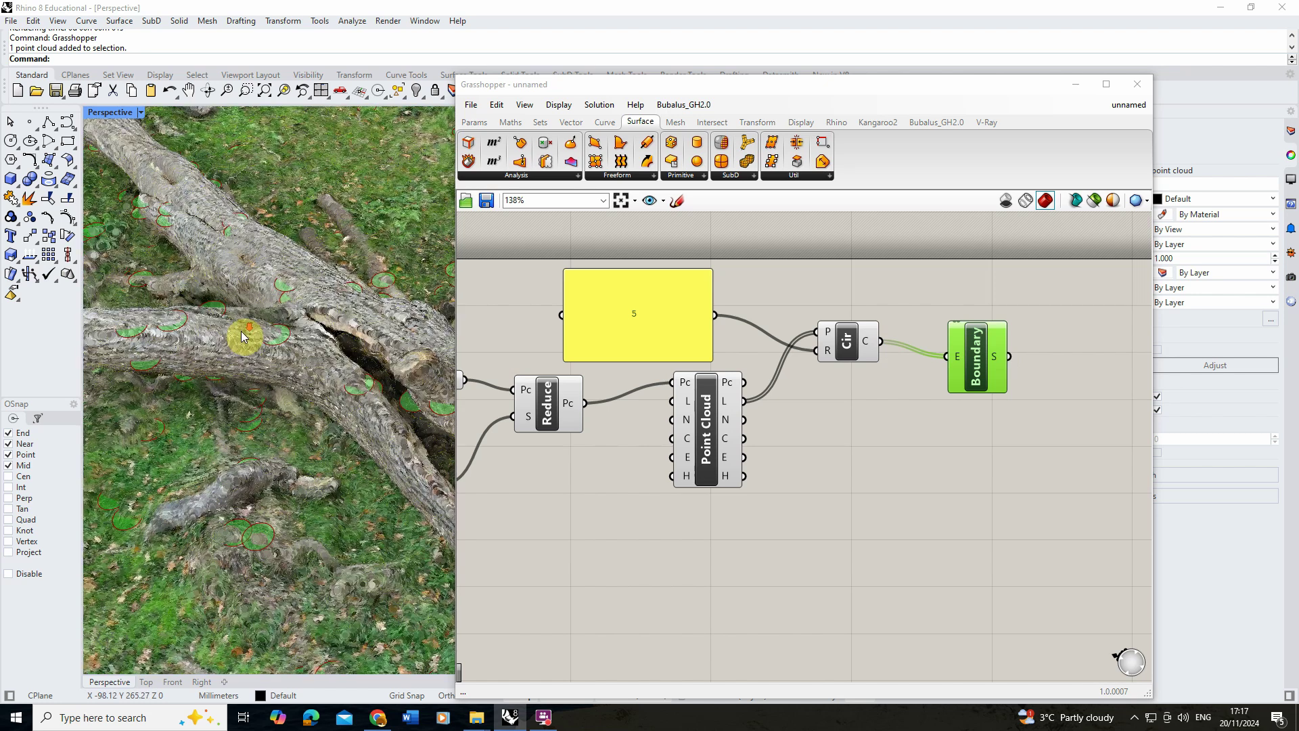
{"action": "scroll", "coordinate": [267, 328], "scroll_direction": "down", "scroll_amount": 3}
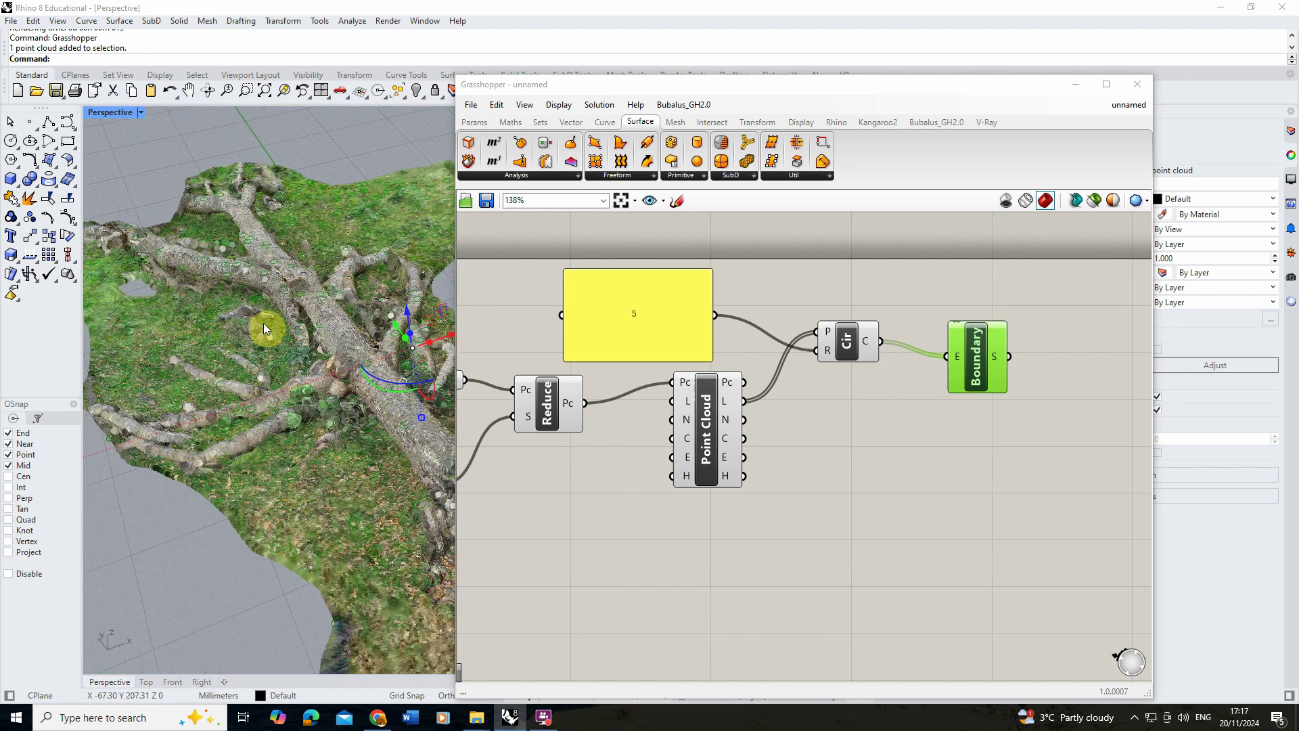
- Select the tree's point cloud in the Rhino viewport and hide it, minimising Grasshopper out of the way
{"action": "left_click", "coordinate": [215, 580]}
{"action": "left_click", "coordinate": [240, 530]}
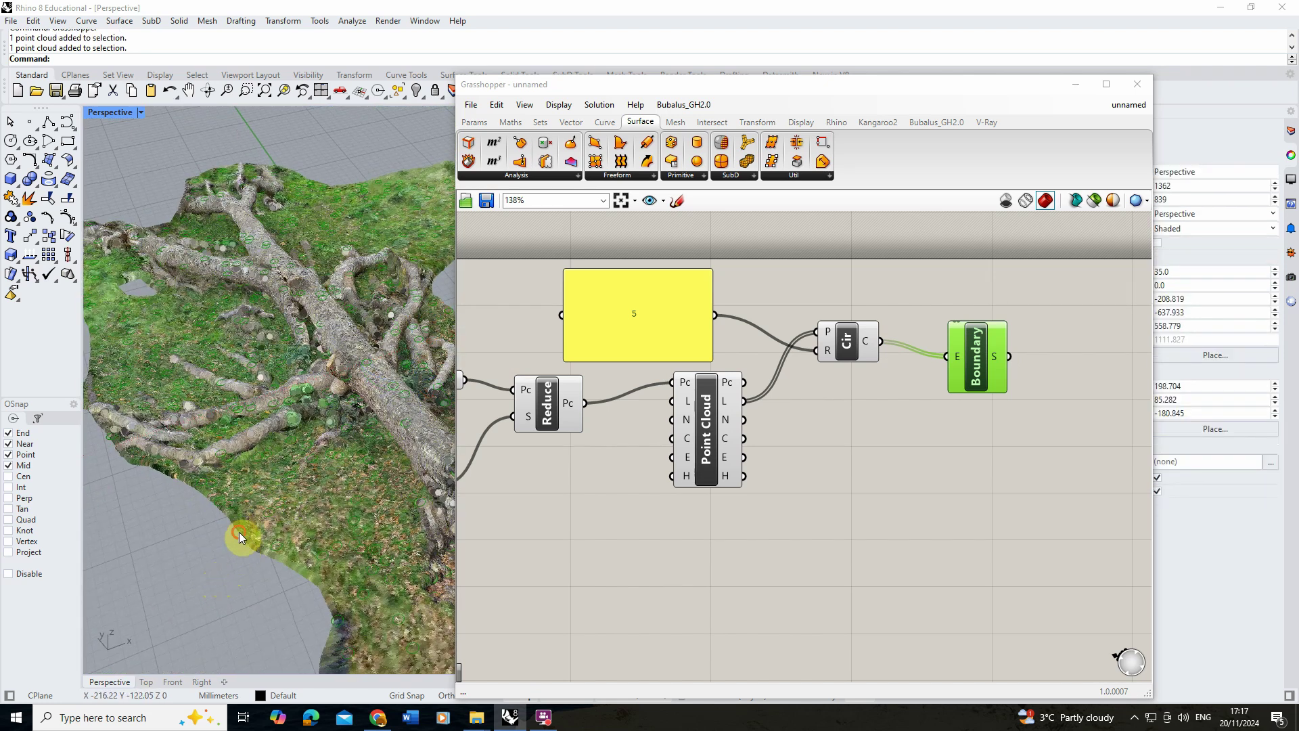
{"action": "scroll", "coordinate": [183, 494], "scroll_direction": "down", "scroll_amount": 2}
{"action": "scroll", "coordinate": [183, 494], "scroll_direction": "down", "scroll_amount": 1}
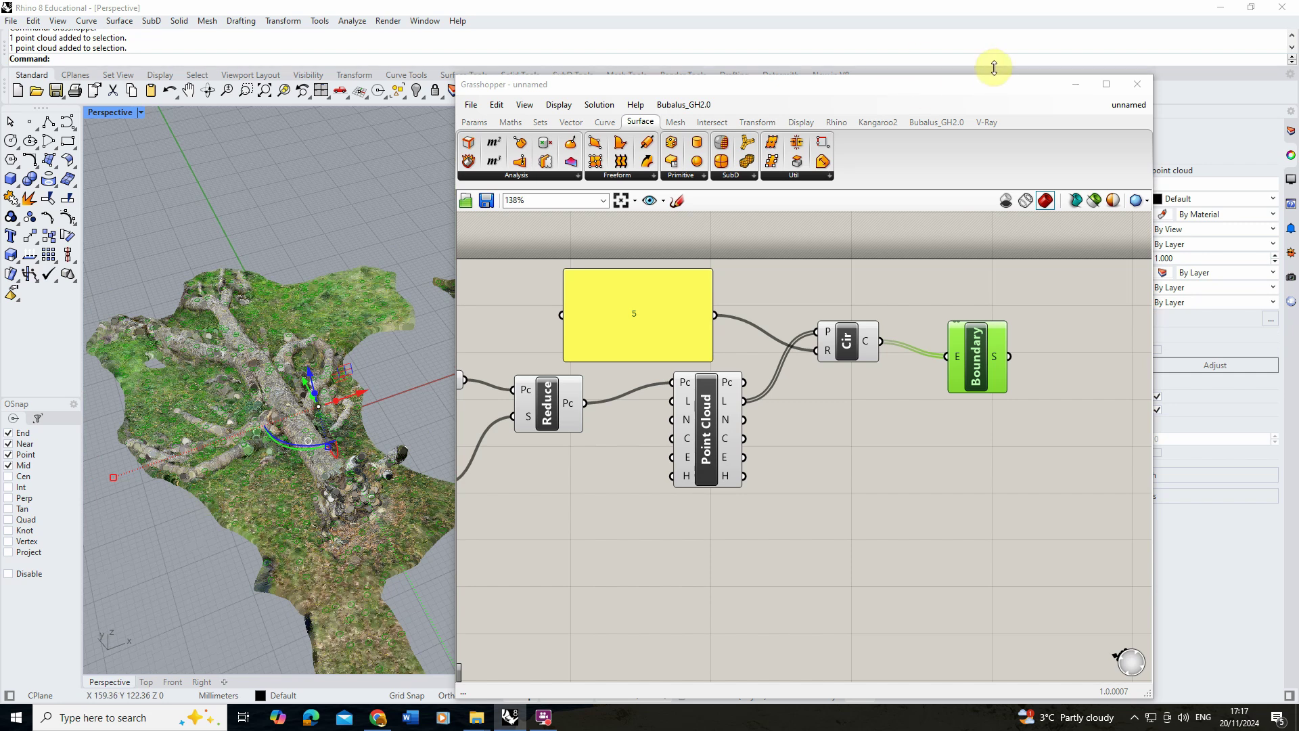
{"action": "left_click_drag", "start_coordinate": [1000, 86], "coordinate": [980, 125]}
{"action": "left_click", "coordinate": [1012, 121]}
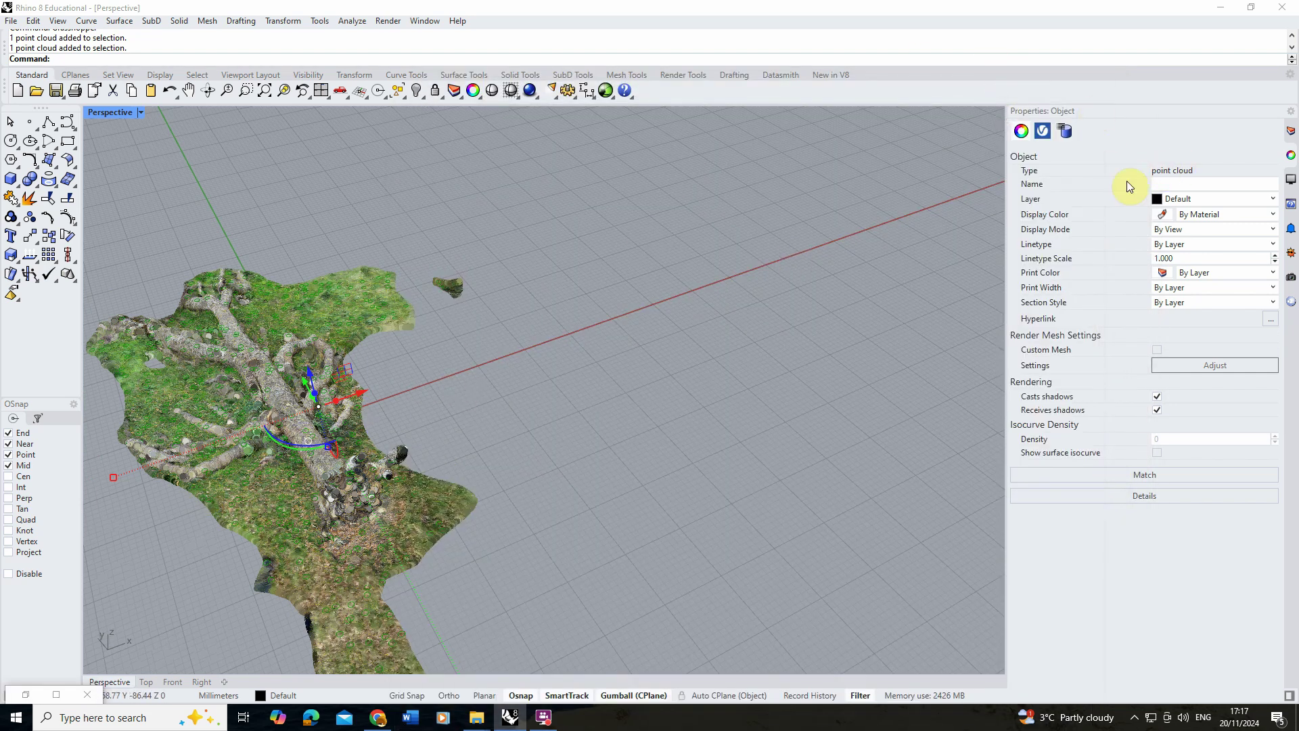
{"action": "left_click", "coordinate": [418, 90]}
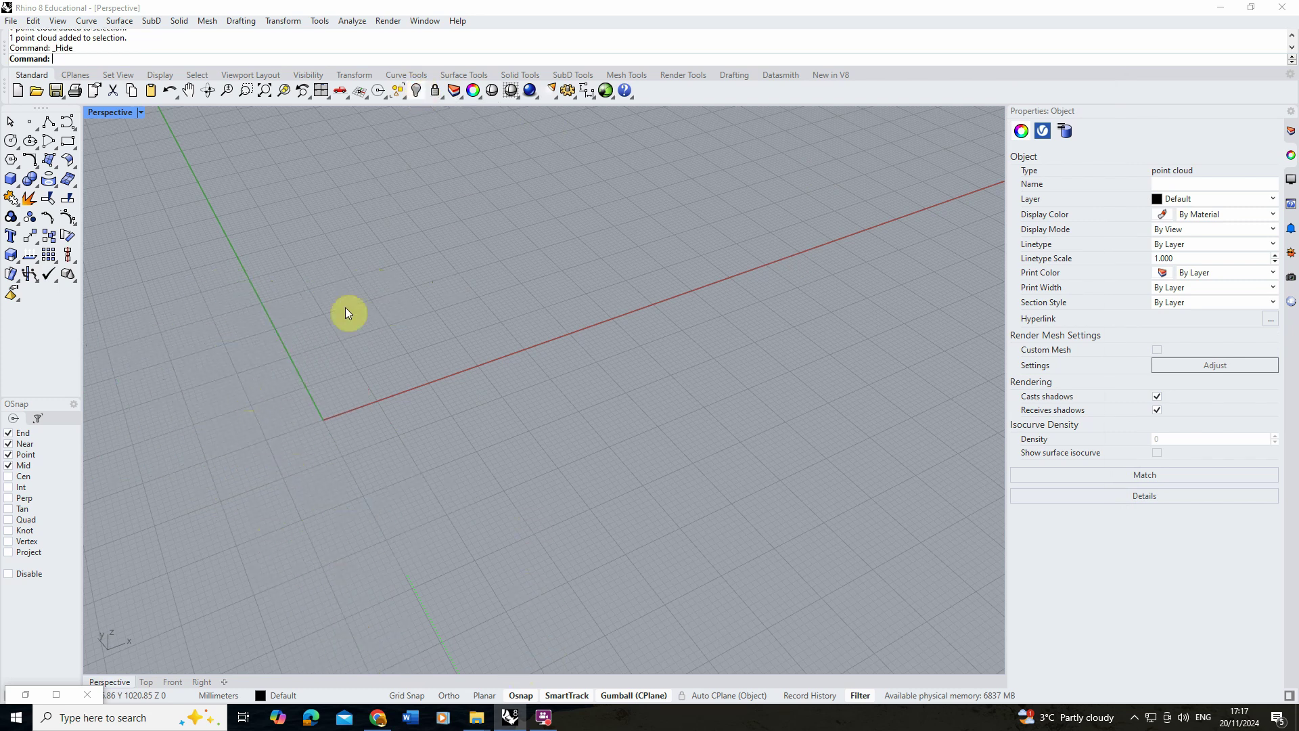
- Restore the Grasshopper window and turn off the preview of the PCloud parameter
{"action": "left_click", "coordinate": [27, 695]}
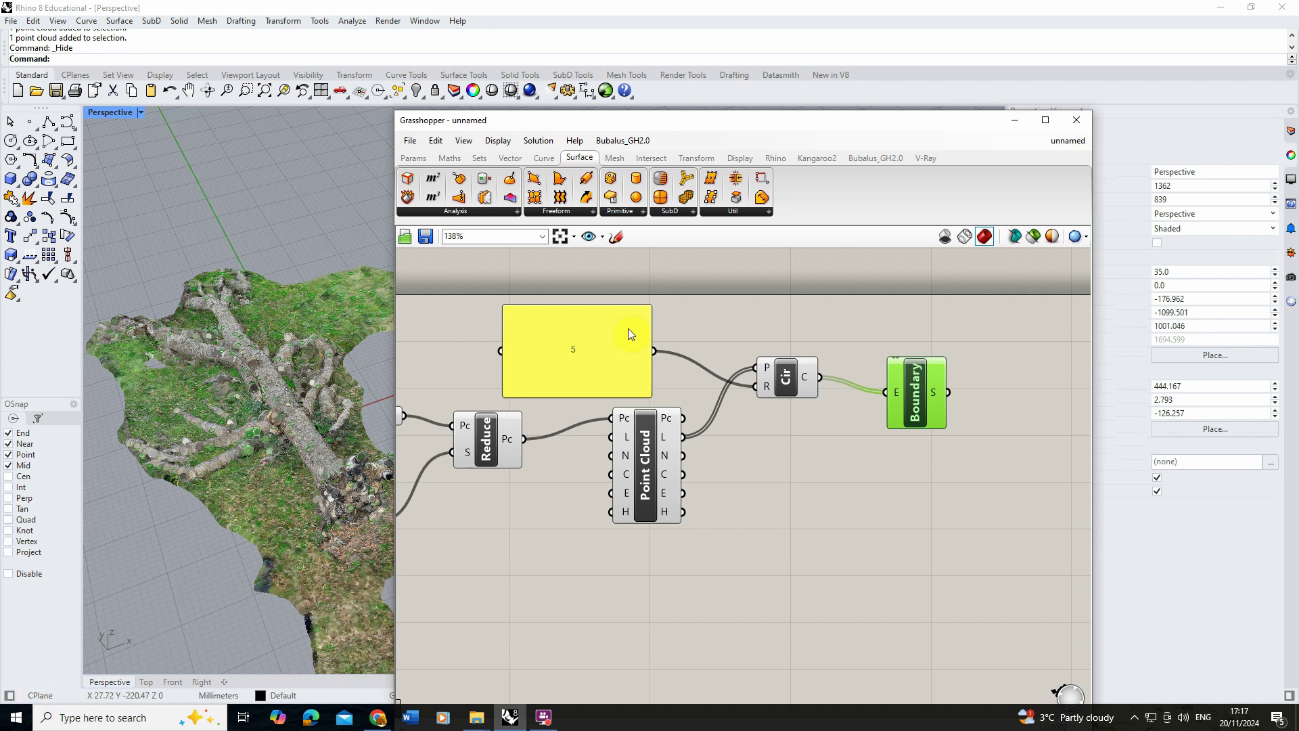
{"action": "scroll", "coordinate": [877, 396], "scroll_direction": "down", "scroll_amount": 3}
{"action": "scroll", "coordinate": [595, 408], "scroll_direction": "up", "scroll_amount": 4}
{"action": "left_click", "coordinate": [593, 406]}
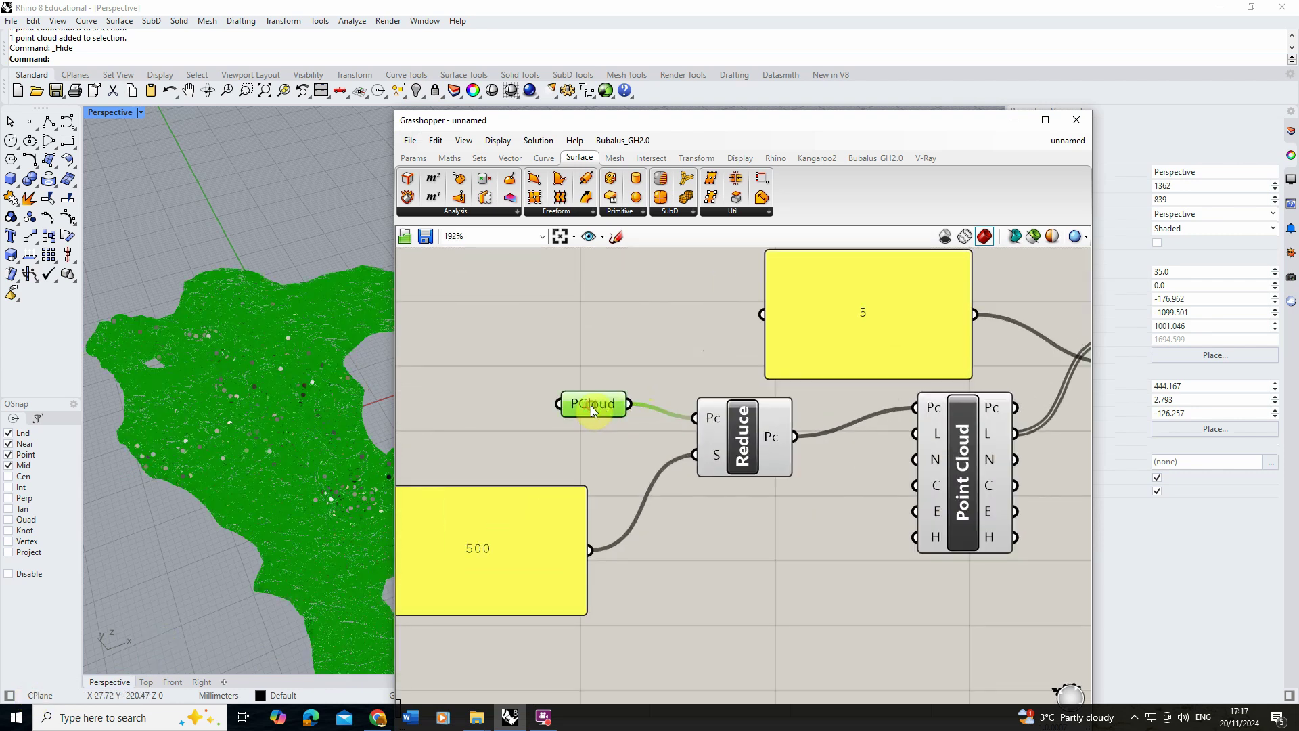
{"action": "right_click", "coordinate": [595, 408]}
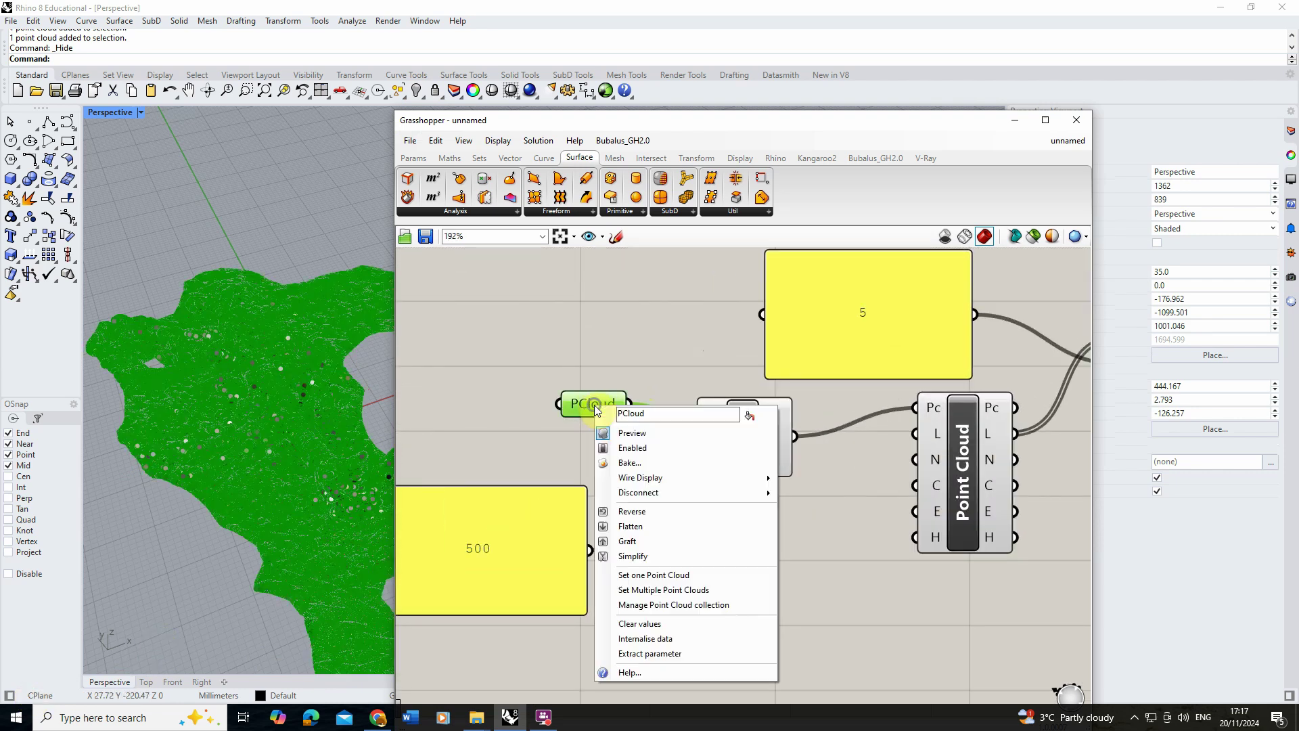
{"action": "left_click", "coordinate": [633, 436]}
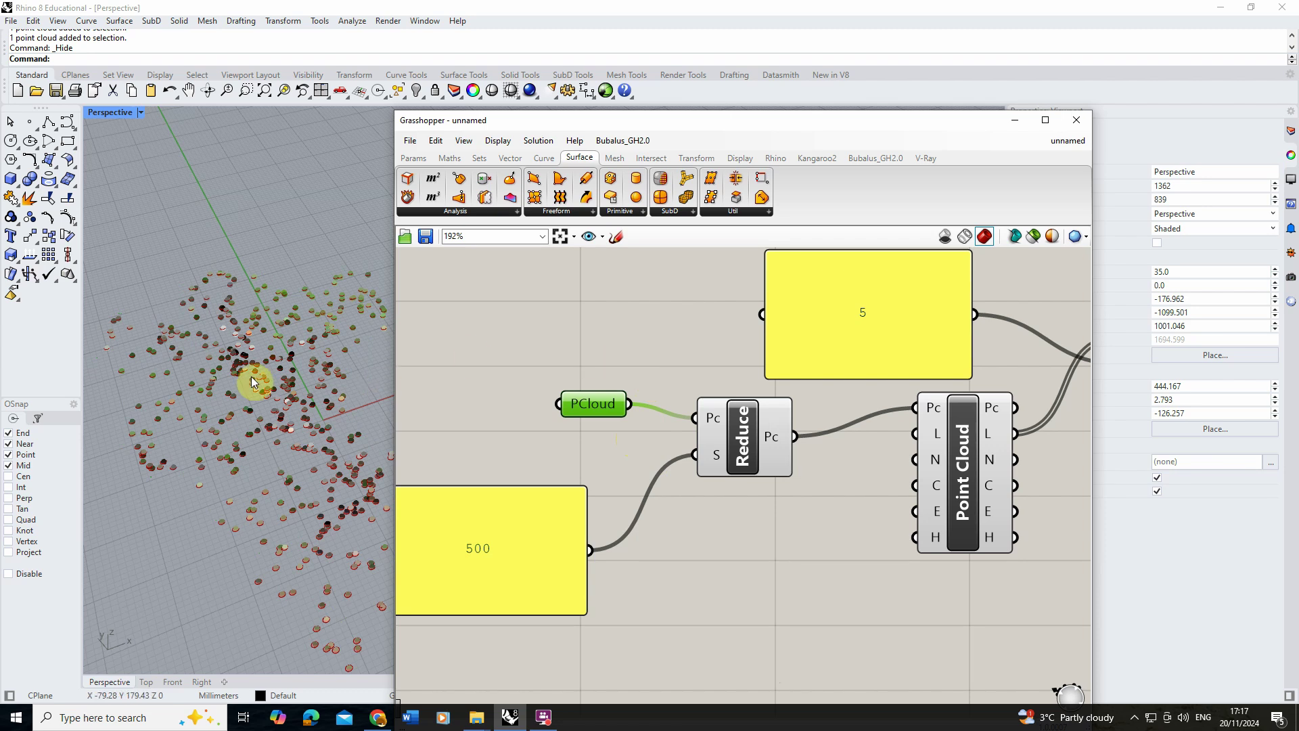
- Examine the boundary surface discs up close in the Perspective view, highlighting the Boundary Surfaces component's output
{"action": "right_click_drag", "start_coordinate": [255, 376], "coordinate": [197, 395]}
{"action": "scroll", "coordinate": [162, 413], "scroll_direction": "up", "scroll_amount": 2}
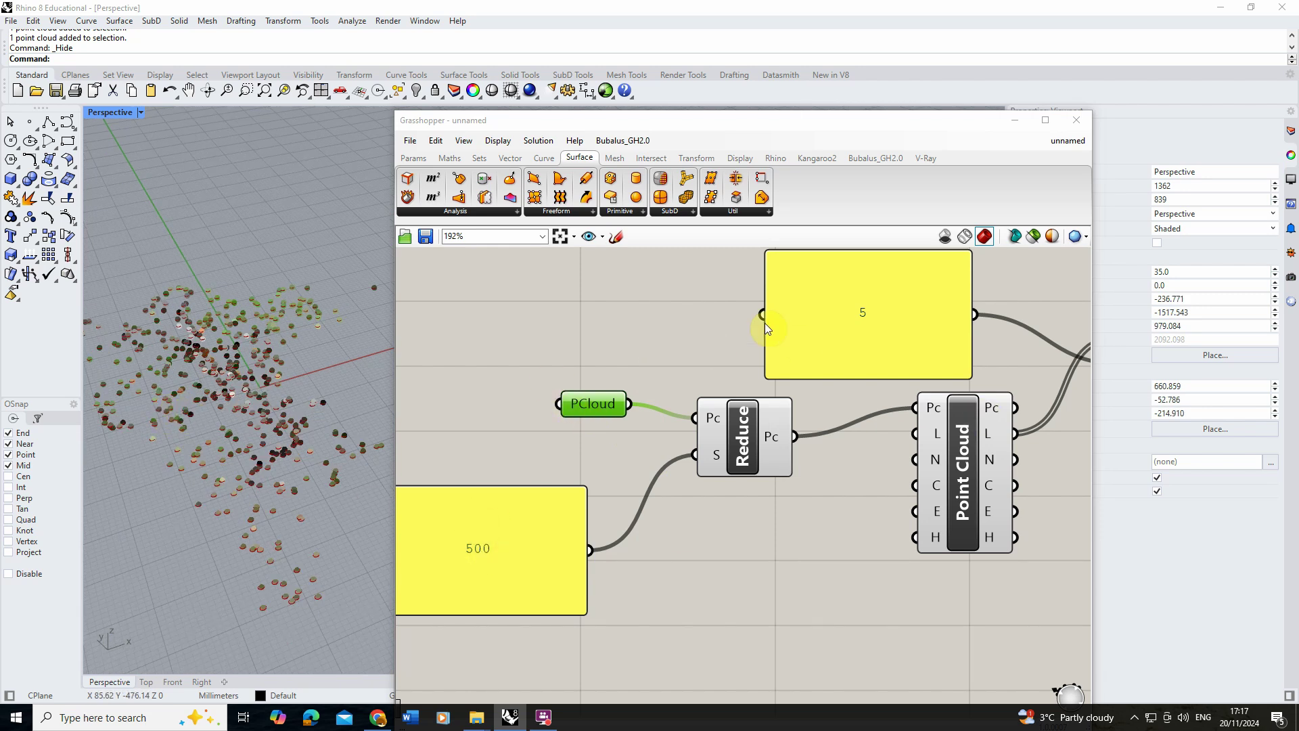
{"action": "scroll", "coordinate": [692, 318], "scroll_direction": "down", "scroll_amount": 1}
{"action": "scroll", "coordinate": [617, 323], "scroll_direction": "down", "scroll_amount": 1}
{"action": "scroll", "coordinate": [760, 311], "scroll_direction": "down", "scroll_amount": 3}
{"action": "scroll", "coordinate": [957, 339], "scroll_direction": "up", "scroll_amount": 3}
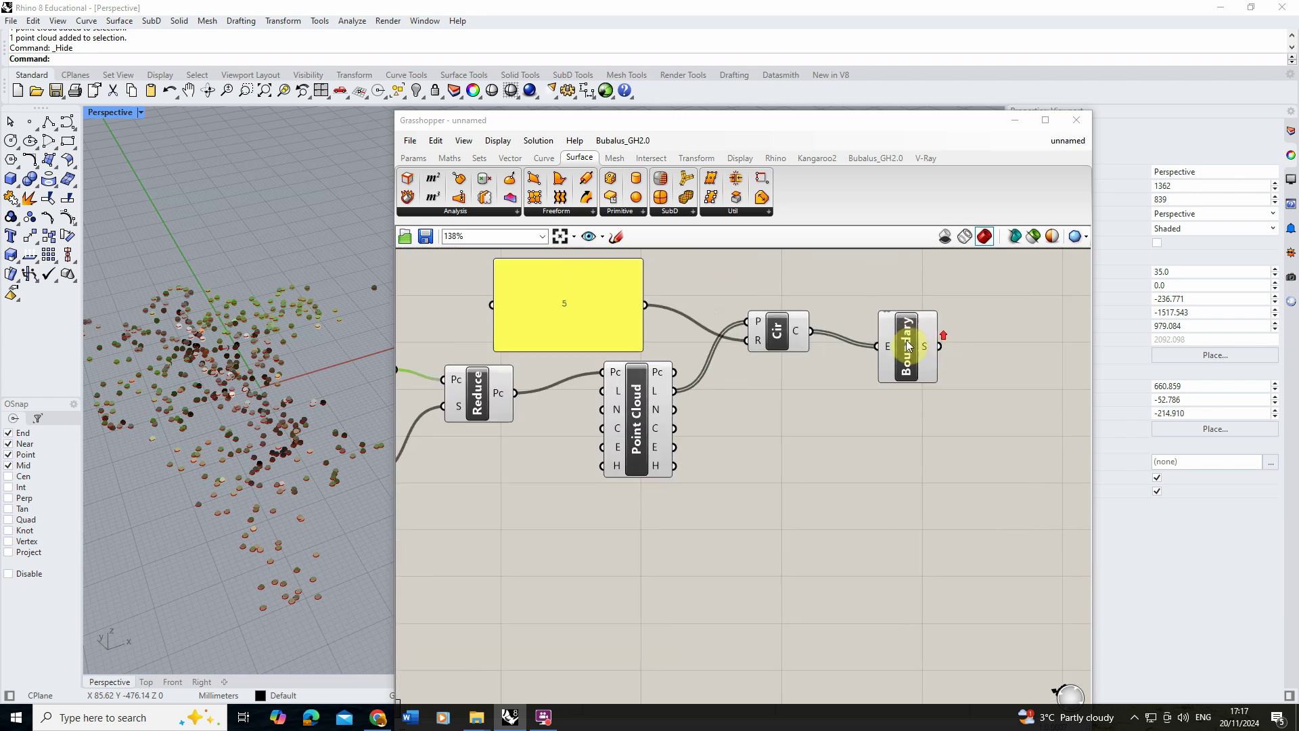
{"action": "scroll", "coordinate": [259, 477], "scroll_direction": "up", "scroll_amount": 5}
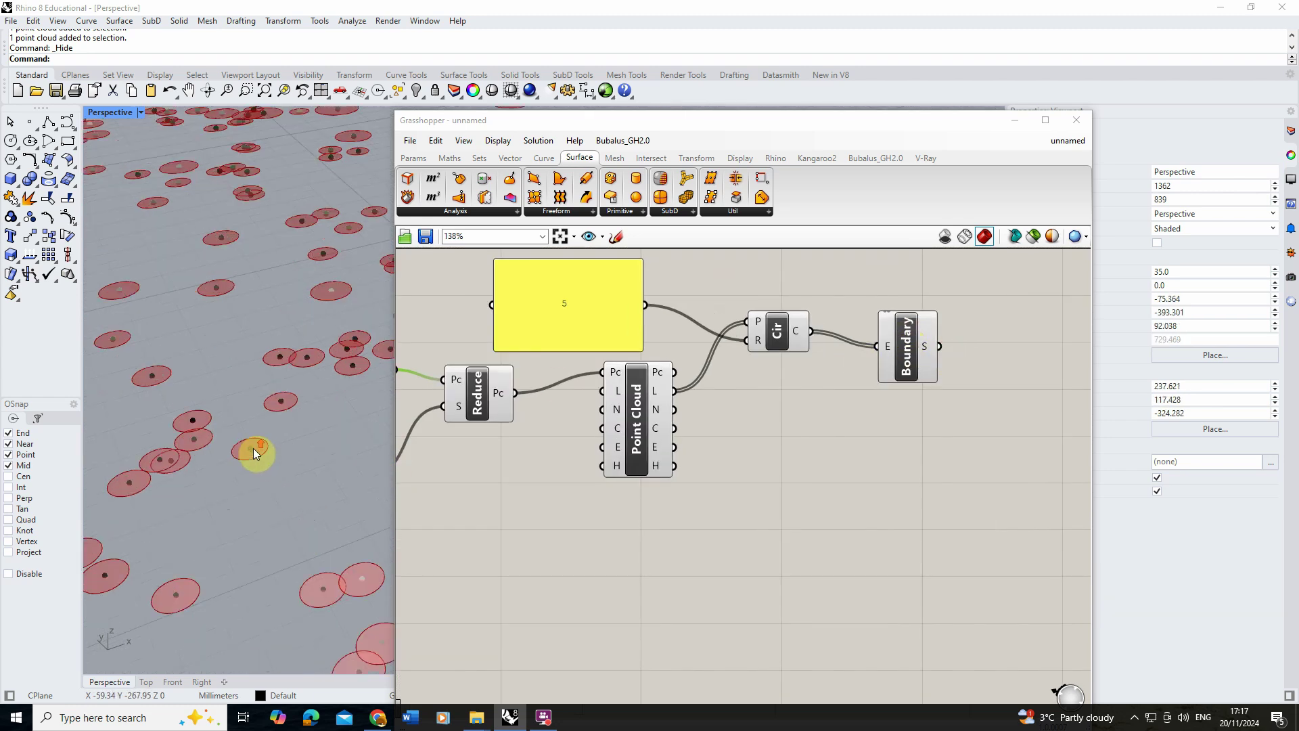
{"action": "left_click", "coordinate": [1045, 432]}
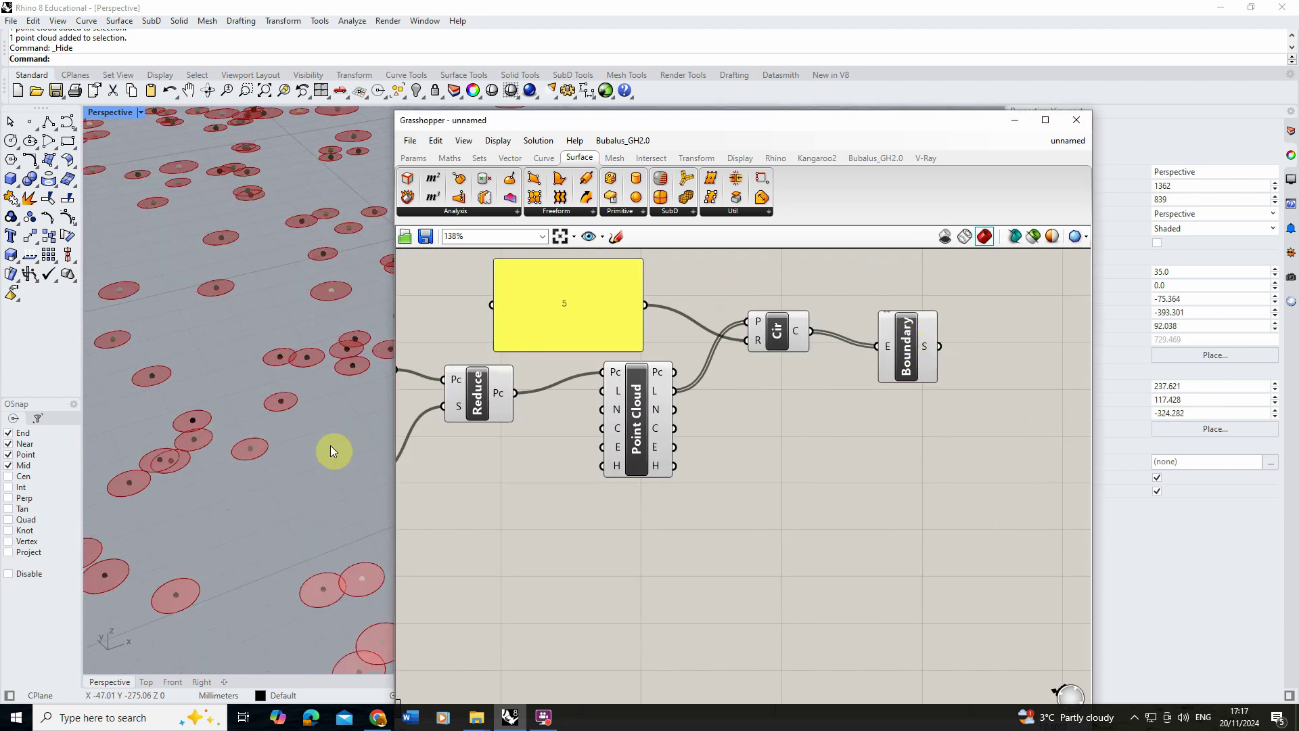
{"action": "left_click", "coordinate": [330, 446]}
{"action": "scroll", "coordinate": [264, 457], "scroll_direction": "up", "scroll_amount": 3}
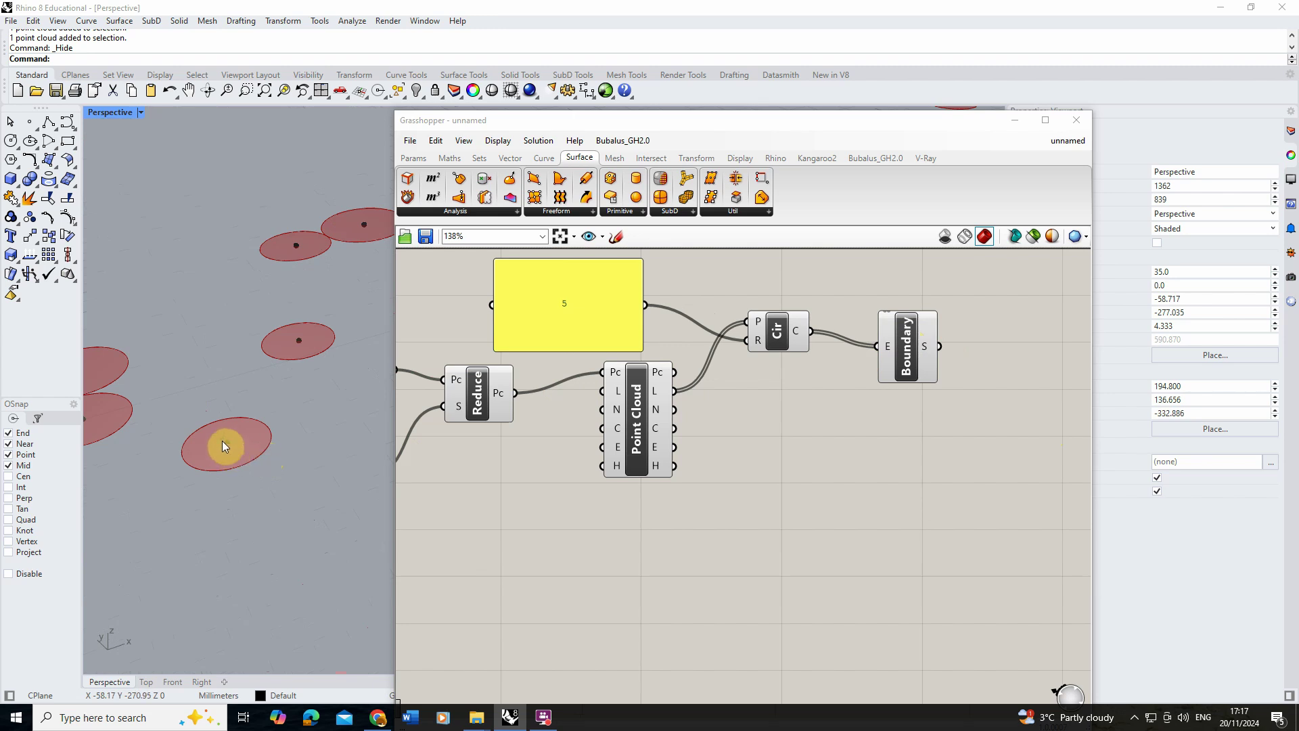
{"action": "left_click", "coordinate": [929, 327]}
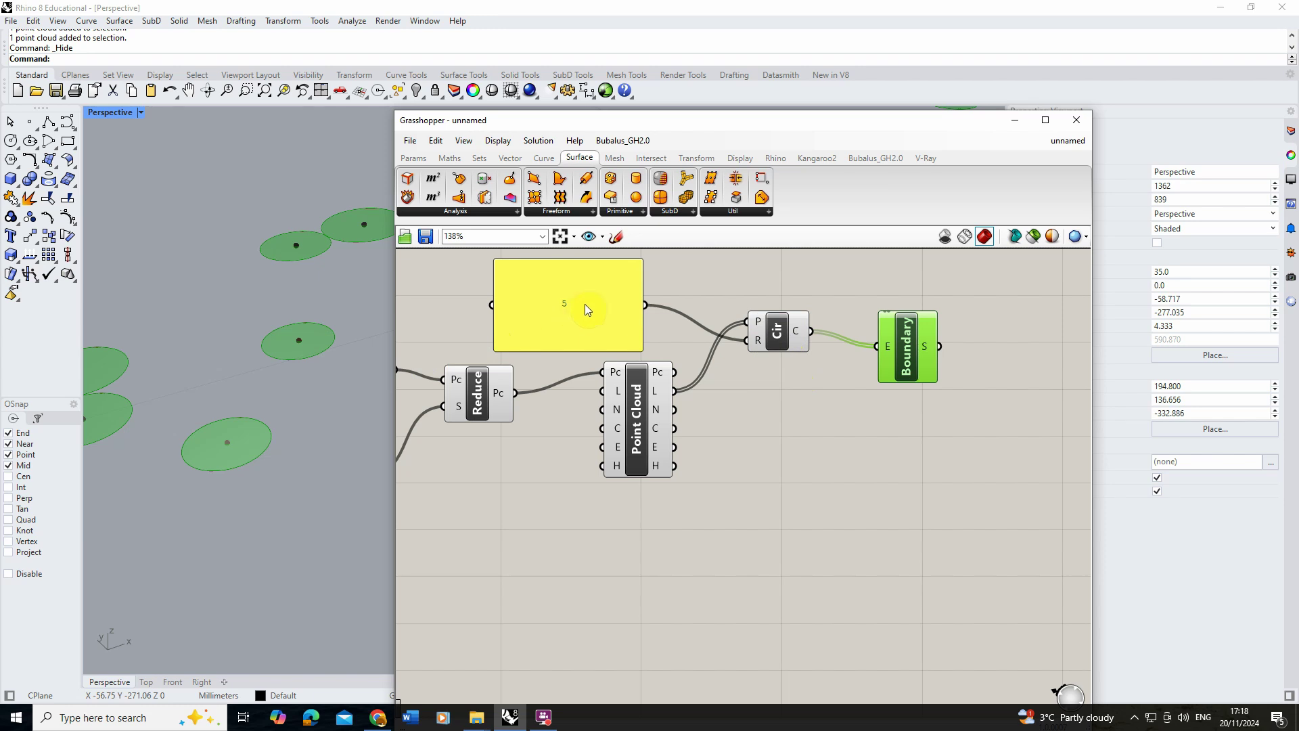
{"action": "left_click", "coordinate": [771, 432]}
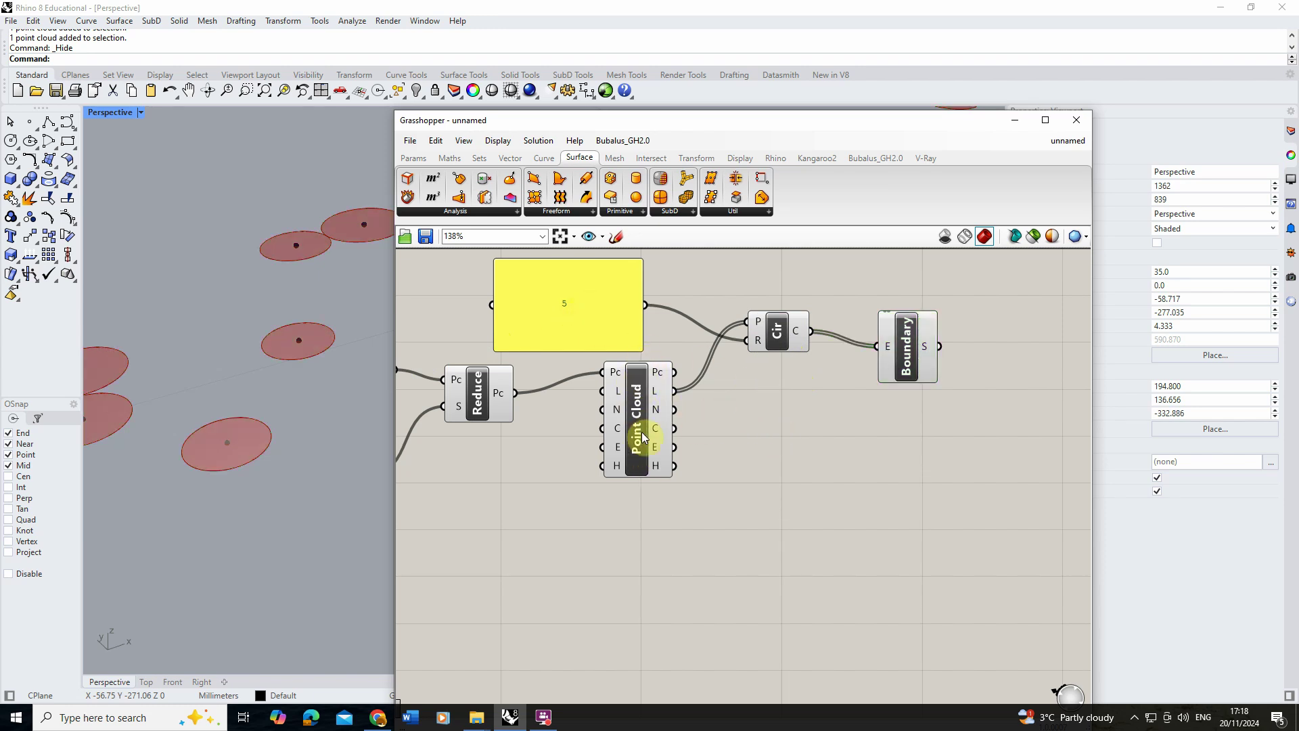
- Add a Custom Preview component to the Grasshopper canvas and place it just below the Boundary Surfaces component
{"action": "mouse_move", "coordinate": [661, 431]}
{"action": "double_click", "coordinate": [848, 441]}
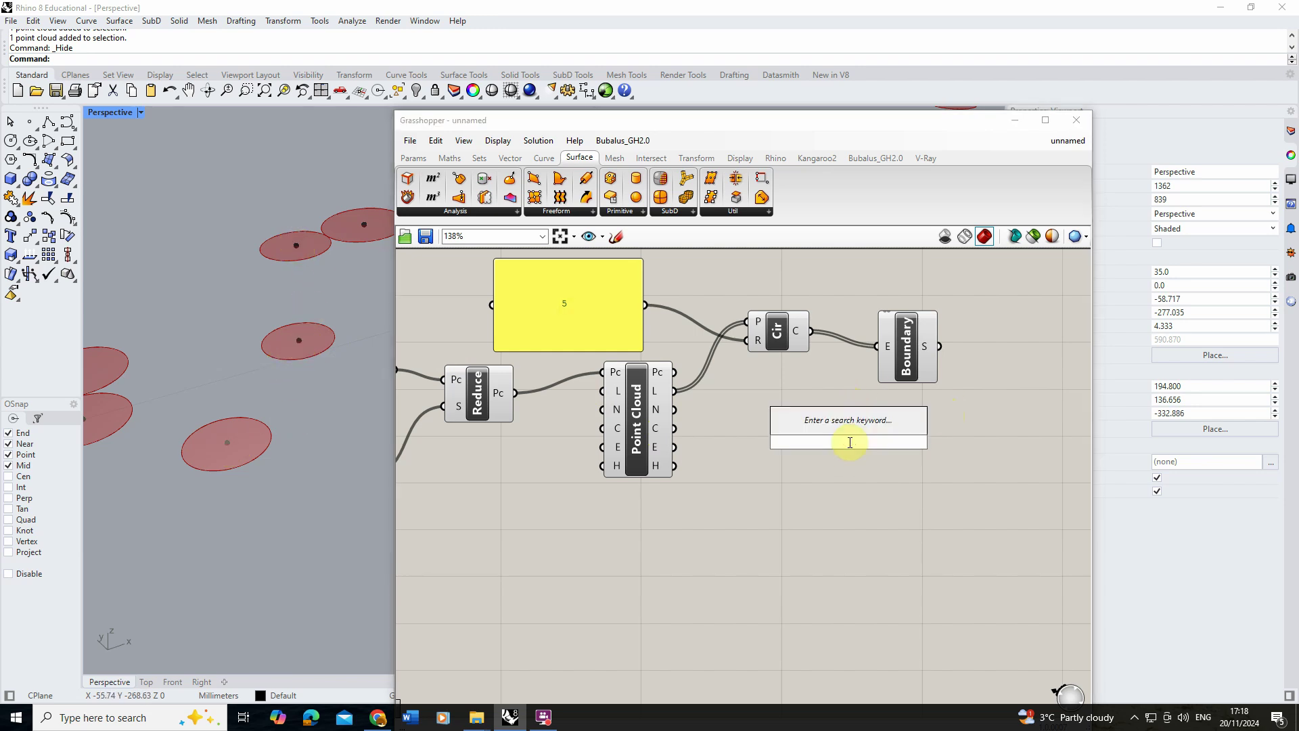
{"action": "type", "text": "cust"}
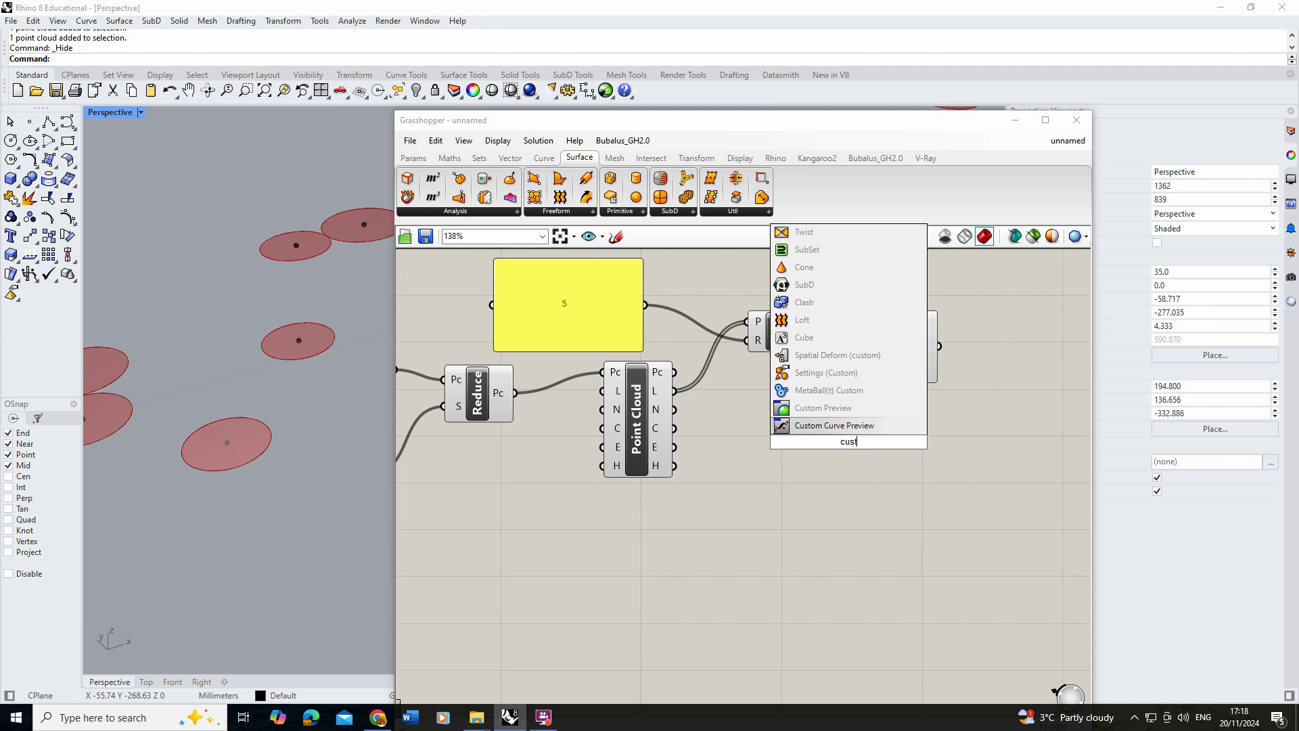
{"action": "left_click", "coordinate": [858, 440]}
{"action": "double_click", "coordinate": [844, 428]}
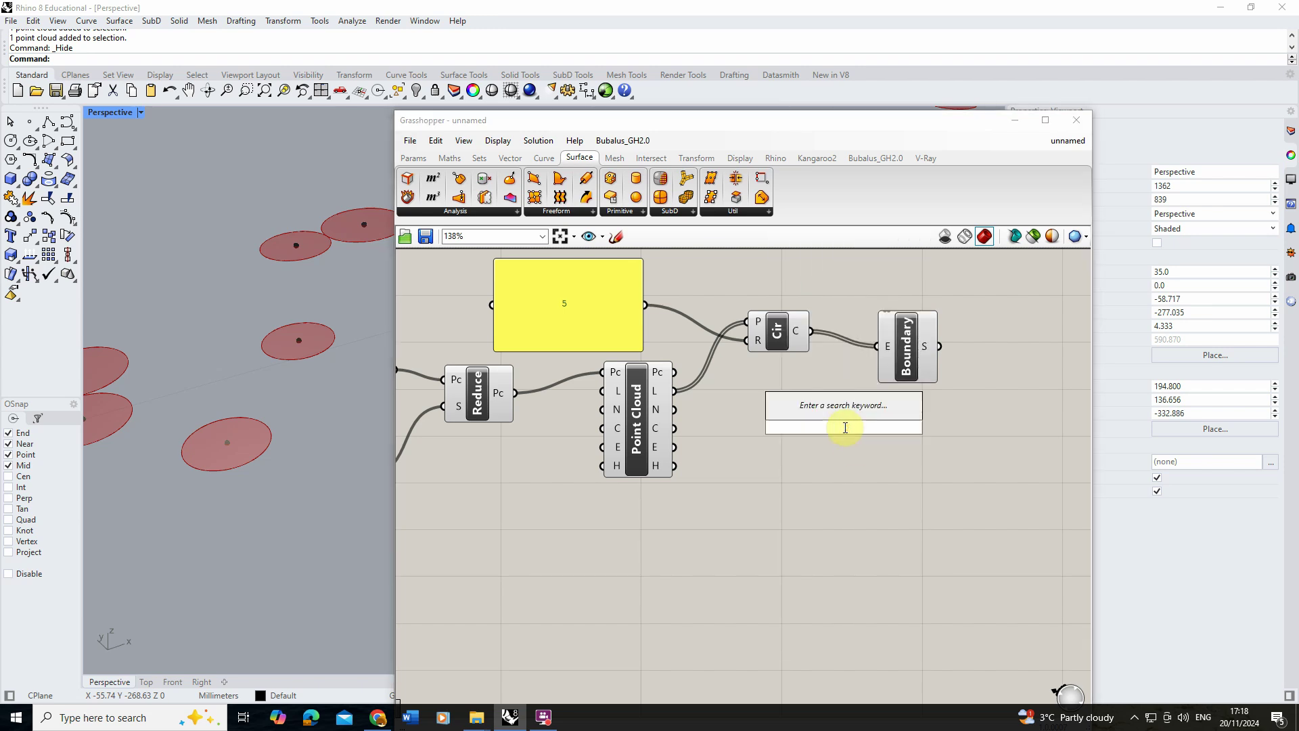
{"action": "type", "text": "cus"}
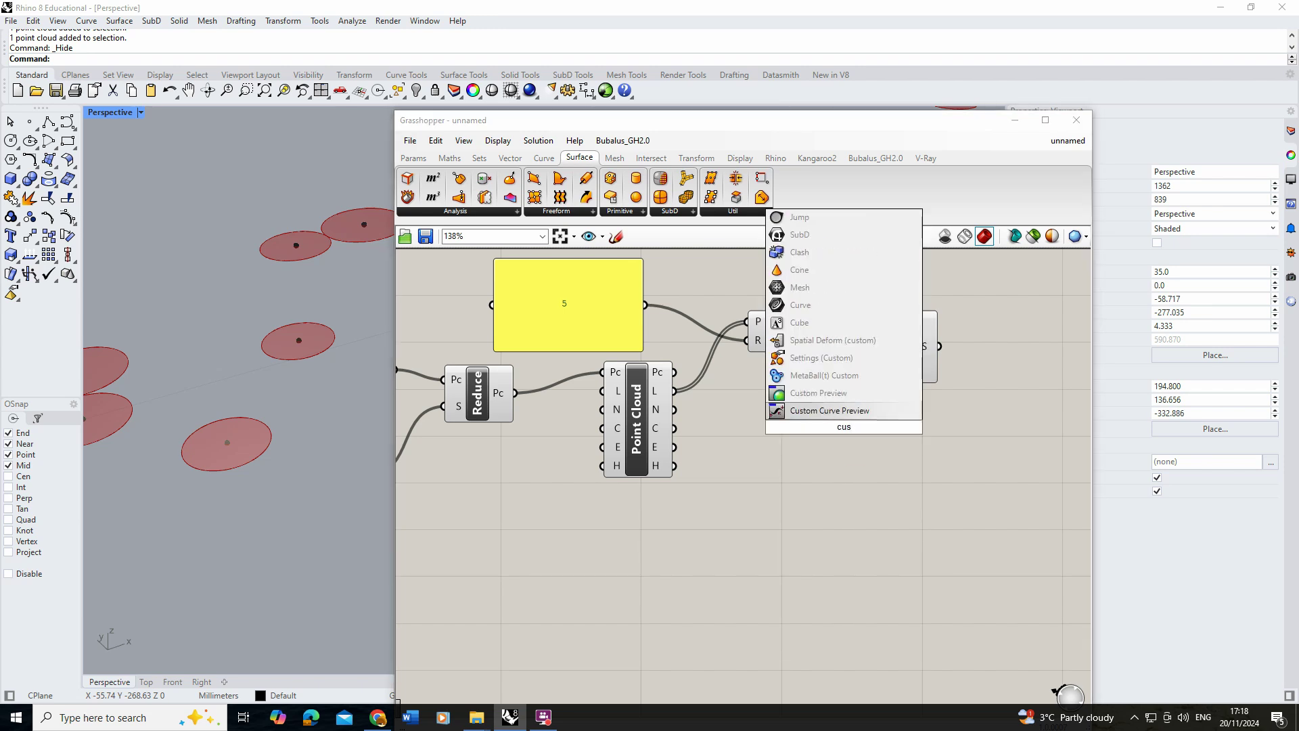
{"action": "left_click", "coordinate": [827, 394]}
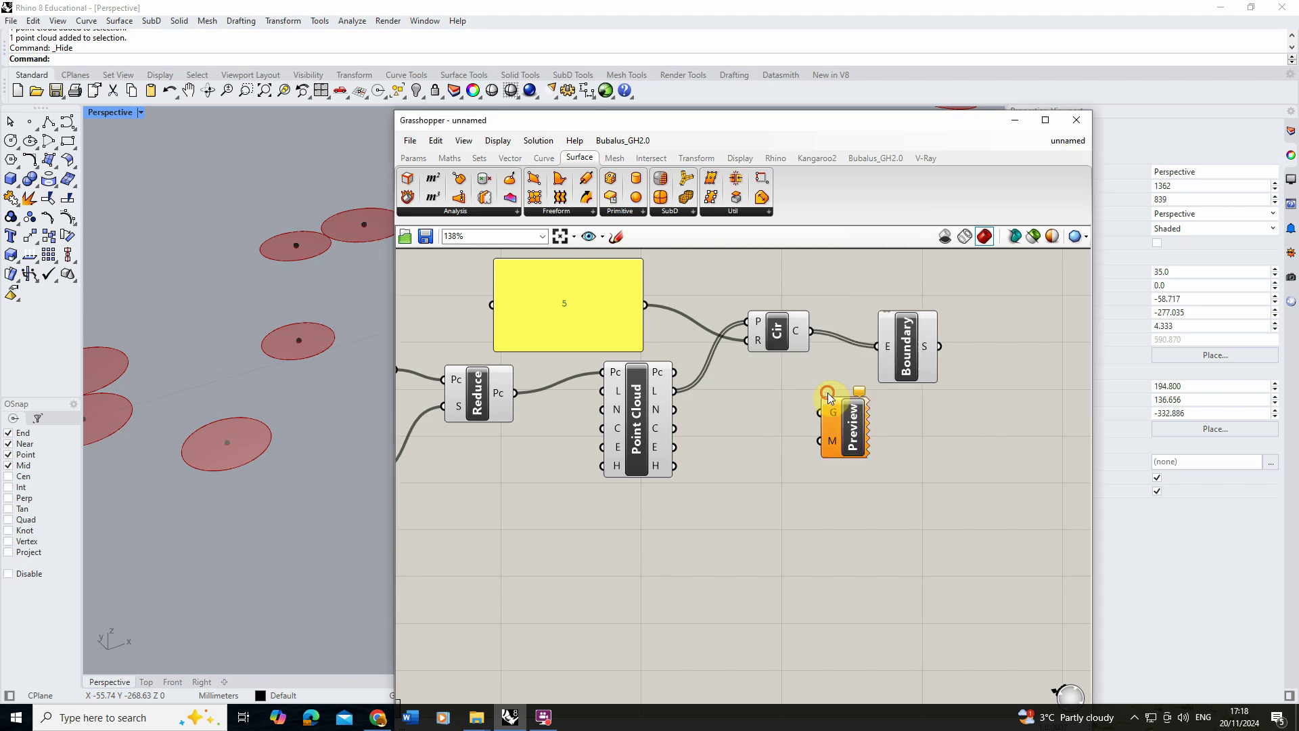
{"action": "left_click_drag", "start_coordinate": [827, 394], "coordinate": [965, 418]}
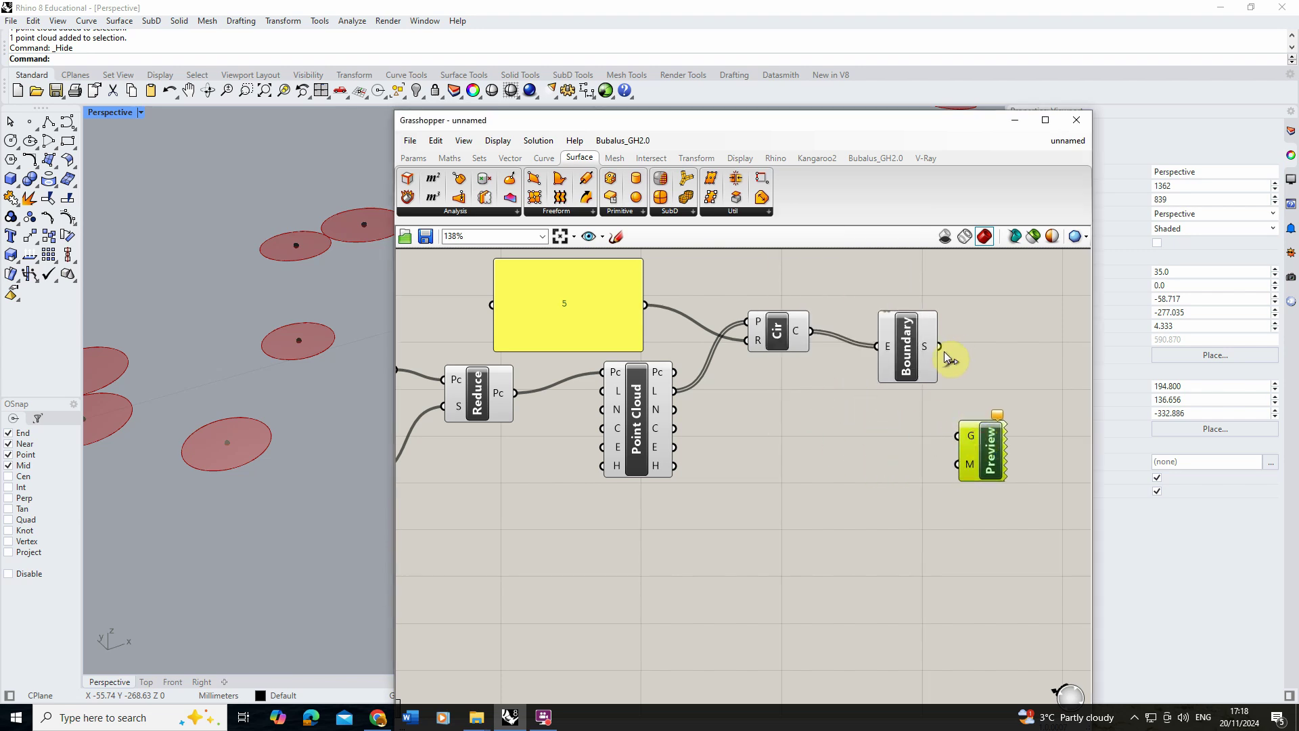
- Feed the Boundary Surfaces output into the Custom Preview's geometry input and the Point Cloud's C output into its material input
{"action": "left_click_drag", "start_coordinate": [939, 347], "coordinate": [957, 435]}
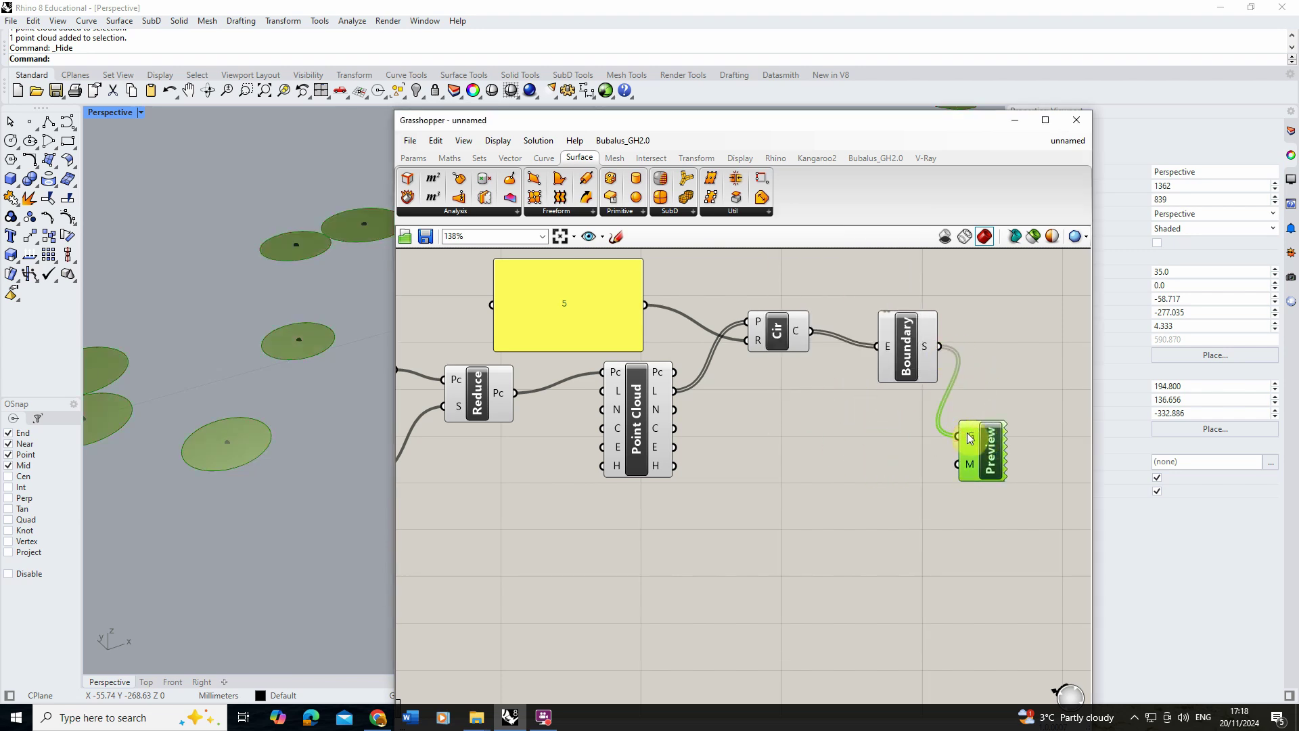
{"action": "left_click", "coordinate": [697, 445]}
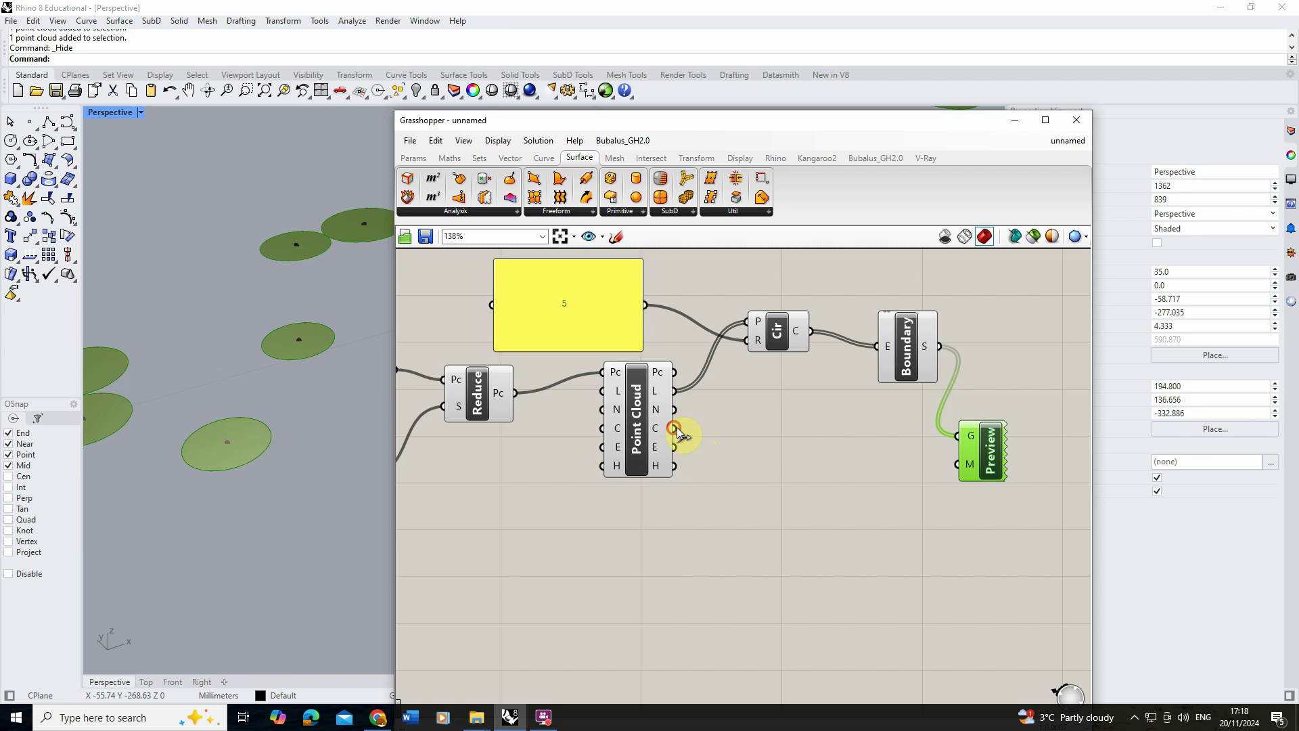
{"action": "left_click_drag", "start_coordinate": [677, 431], "coordinate": [967, 470]}
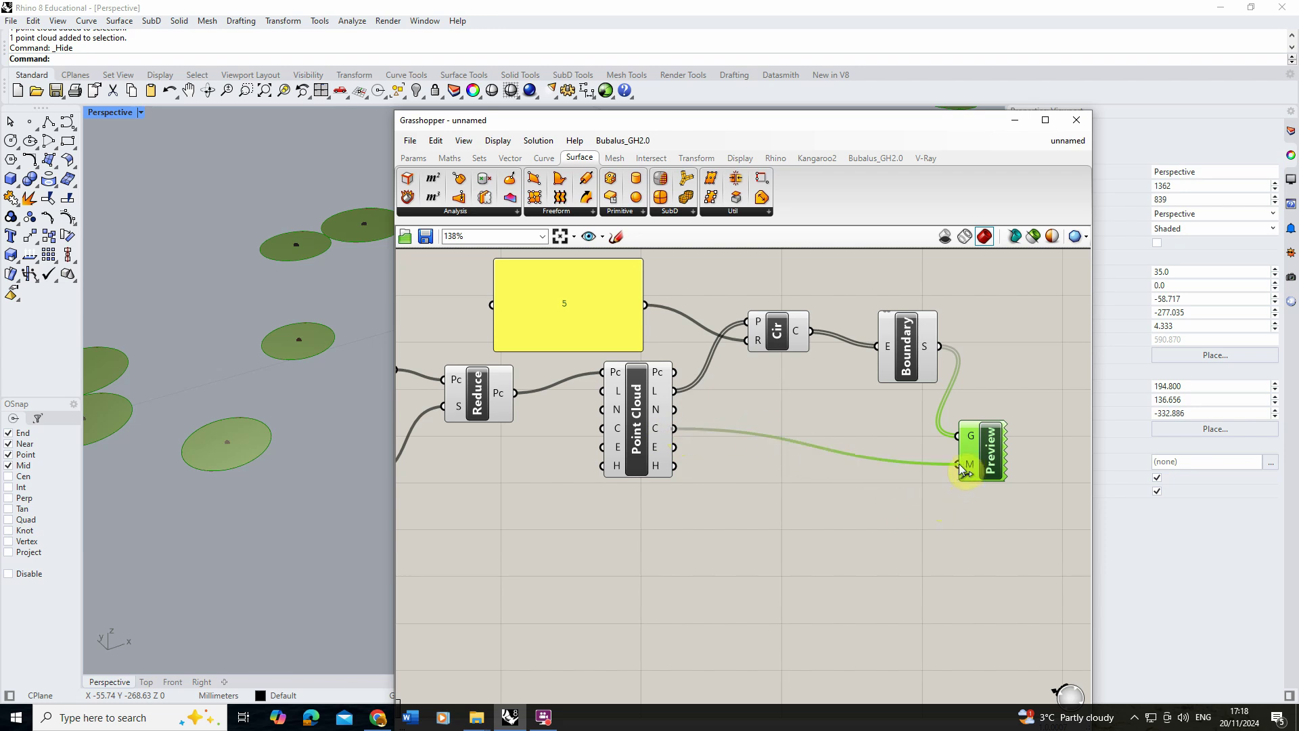
{"action": "left_click", "coordinate": [815, 528]}
{"action": "left_click", "coordinate": [989, 452]}
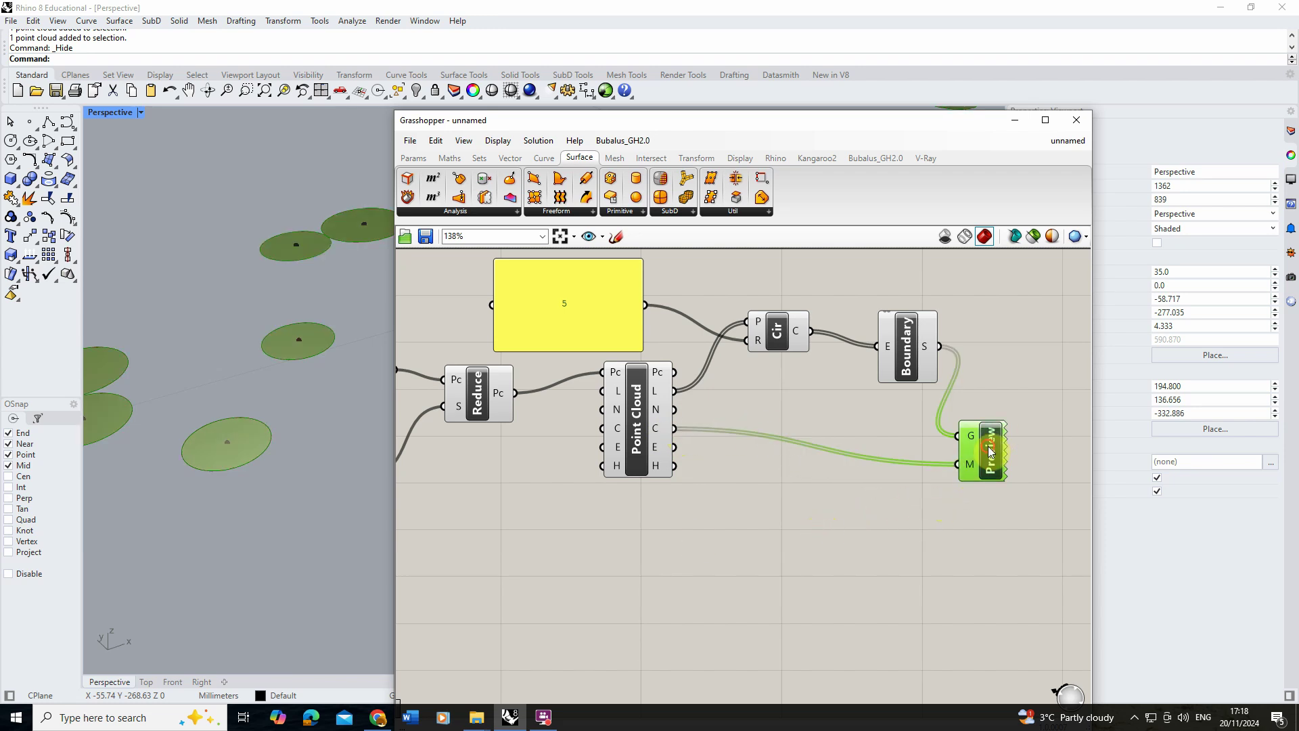
{"action": "left_click", "coordinate": [963, 510]}
- Examine the coloured discs from near and far in the Perspective view, moving the Grasshopper window aside to expose more of the viewport
{"action": "scroll", "coordinate": [297, 465], "scroll_direction": "down", "scroll_amount": 5}
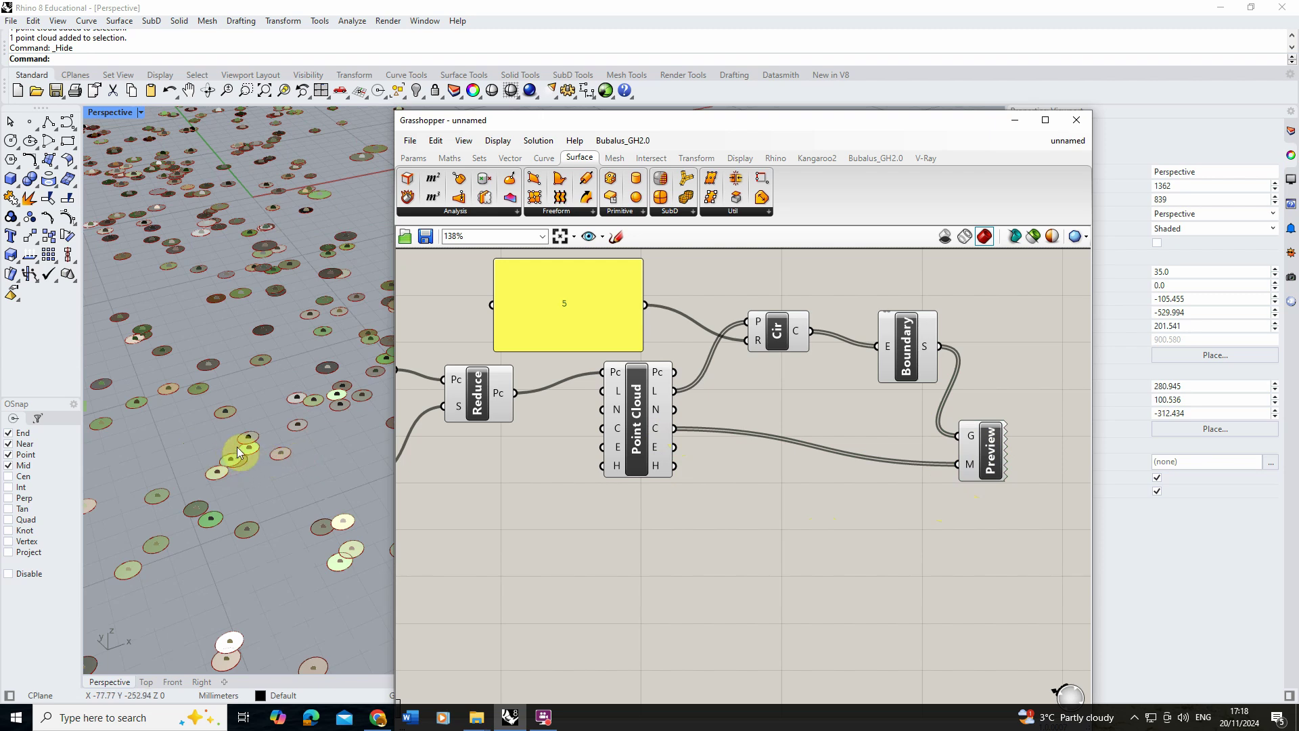
{"action": "scroll", "coordinate": [244, 428], "scroll_direction": "down", "scroll_amount": 4}
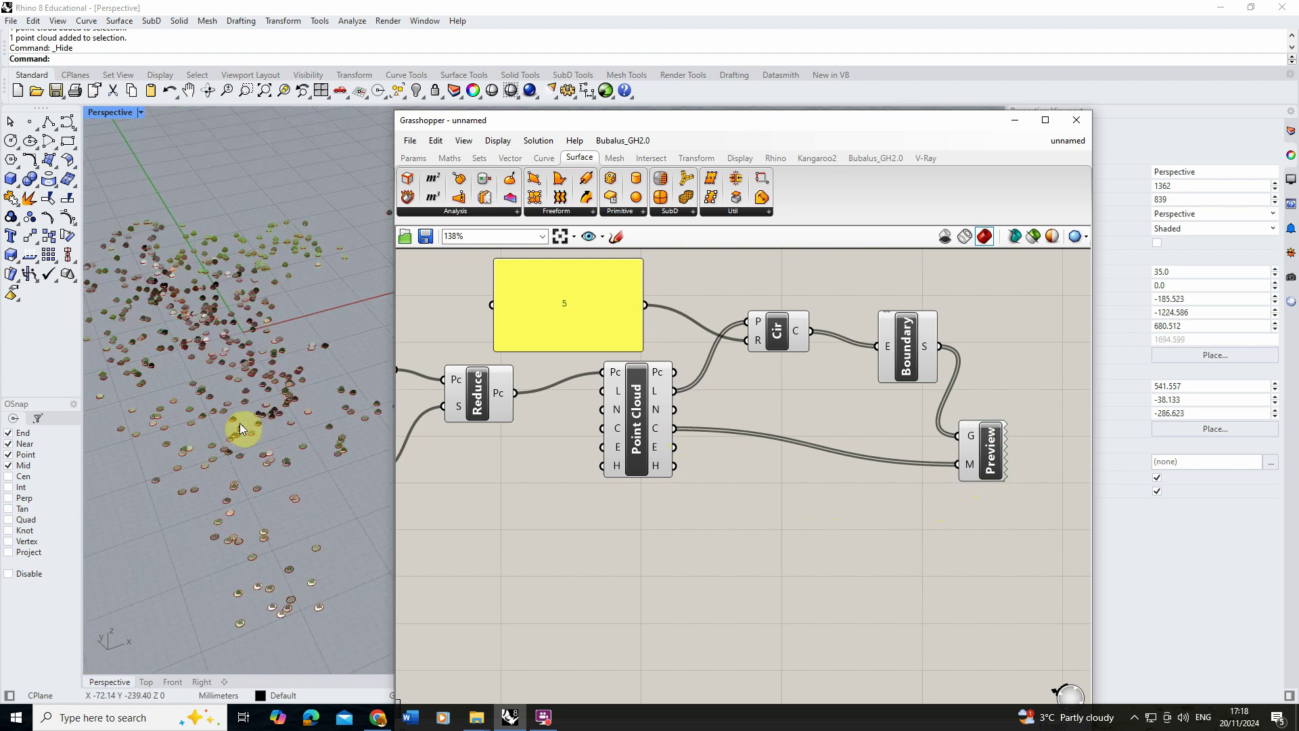
{"action": "scroll", "coordinate": [240, 433], "scroll_direction": "up", "scroll_amount": 6}
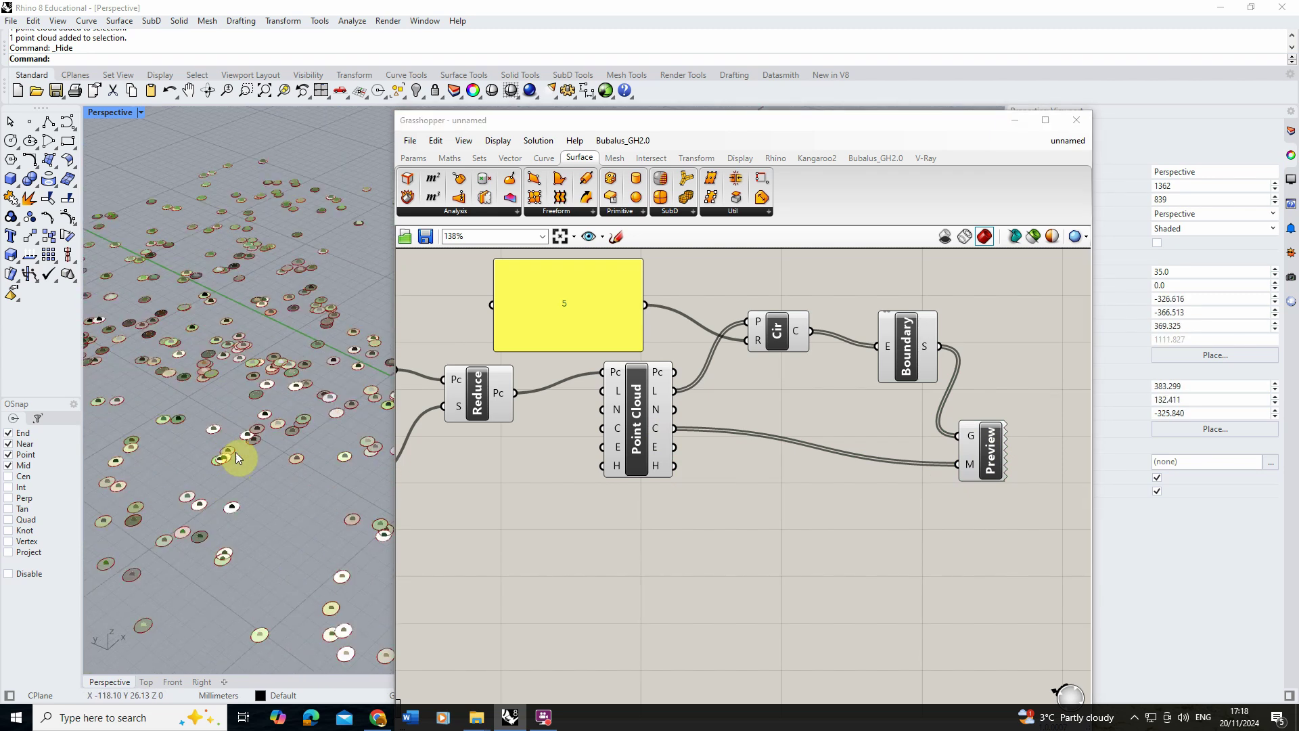
{"action": "scroll", "coordinate": [237, 453], "scroll_direction": "down", "scroll_amount": 6}
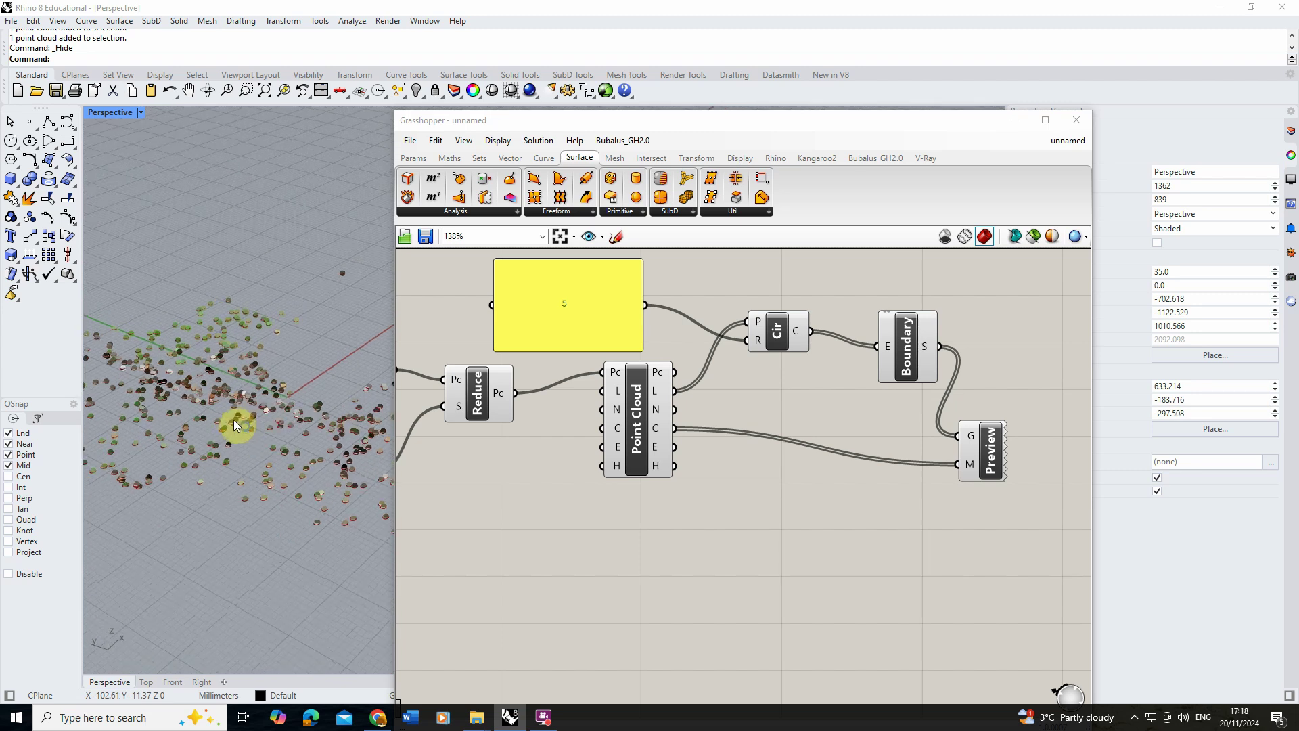
{"action": "right_click_drag", "start_coordinate": [235, 425], "coordinate": [241, 430]}
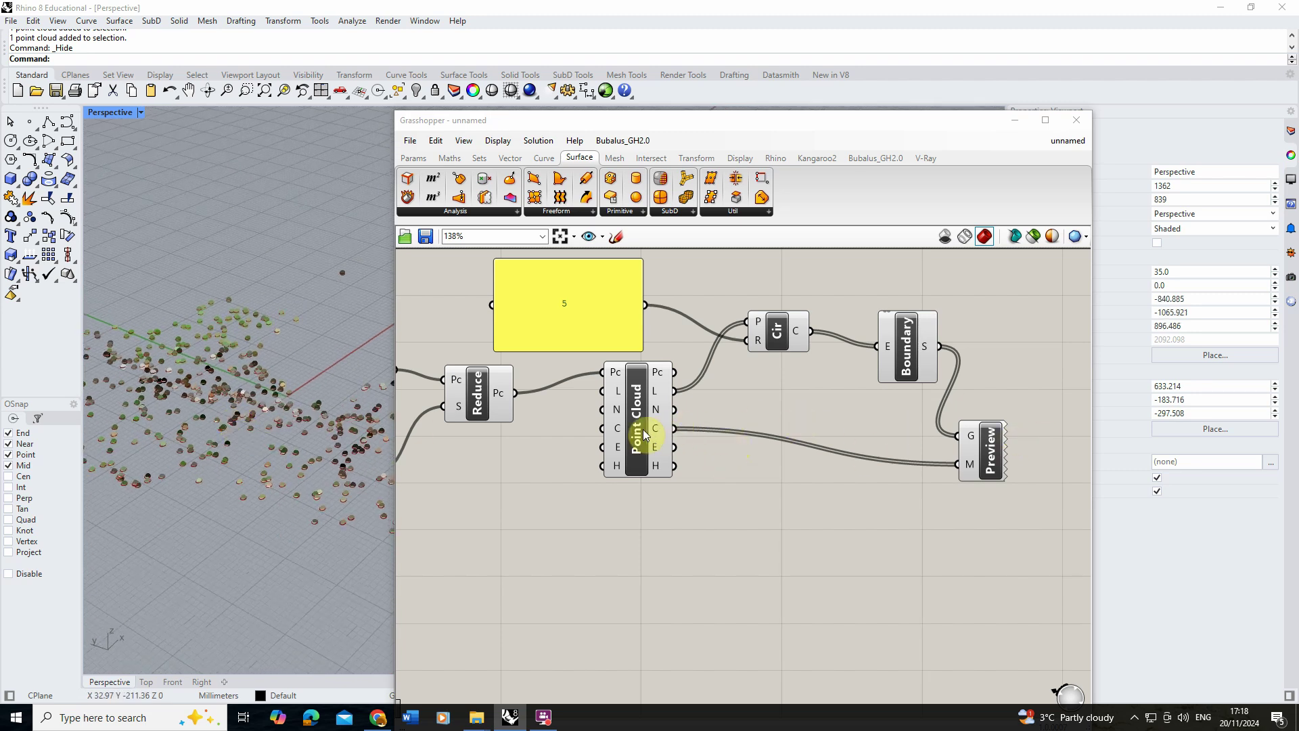
{"action": "left_click_drag", "start_coordinate": [676, 120], "coordinate": [908, 104]}
{"action": "right_click_drag", "start_coordinate": [266, 412], "coordinate": [300, 374]}
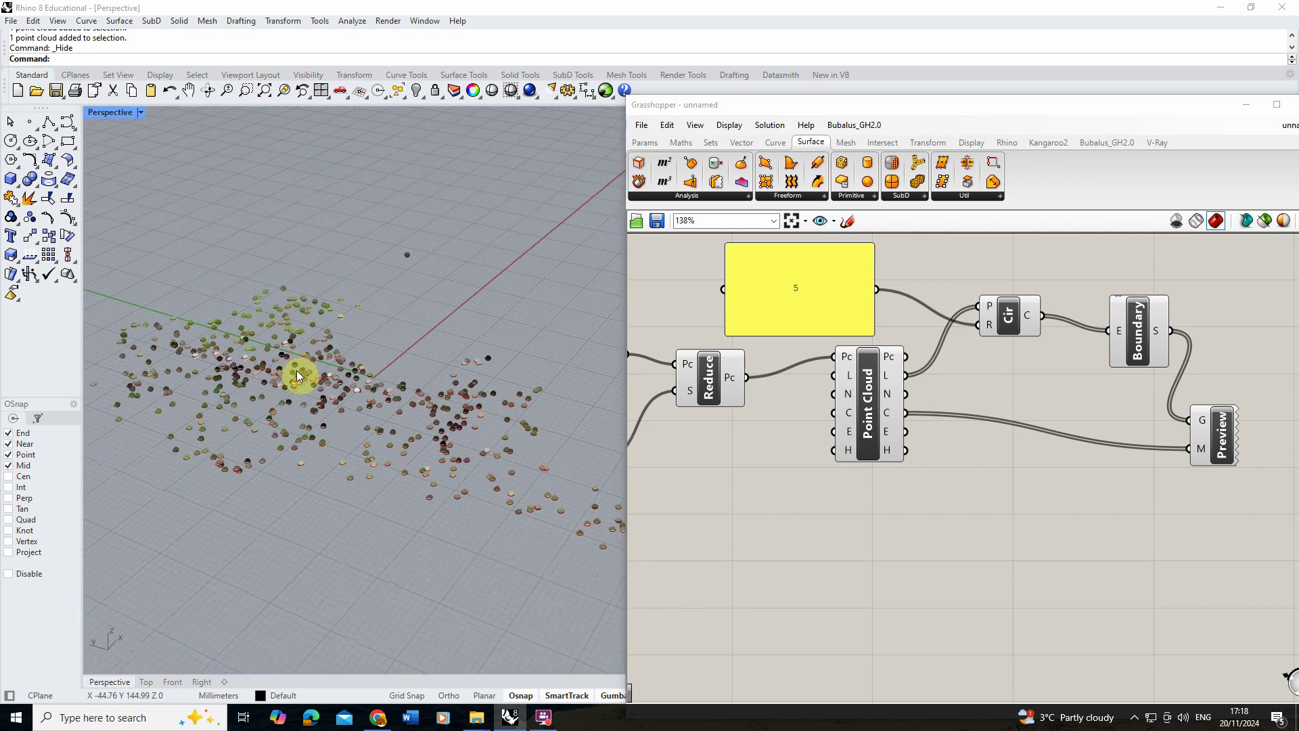
- Create a large corner-to-corner rectangular plane on the ground beside and beneath the tree's discs
{"action": "left_click", "coordinate": [21, 188]}
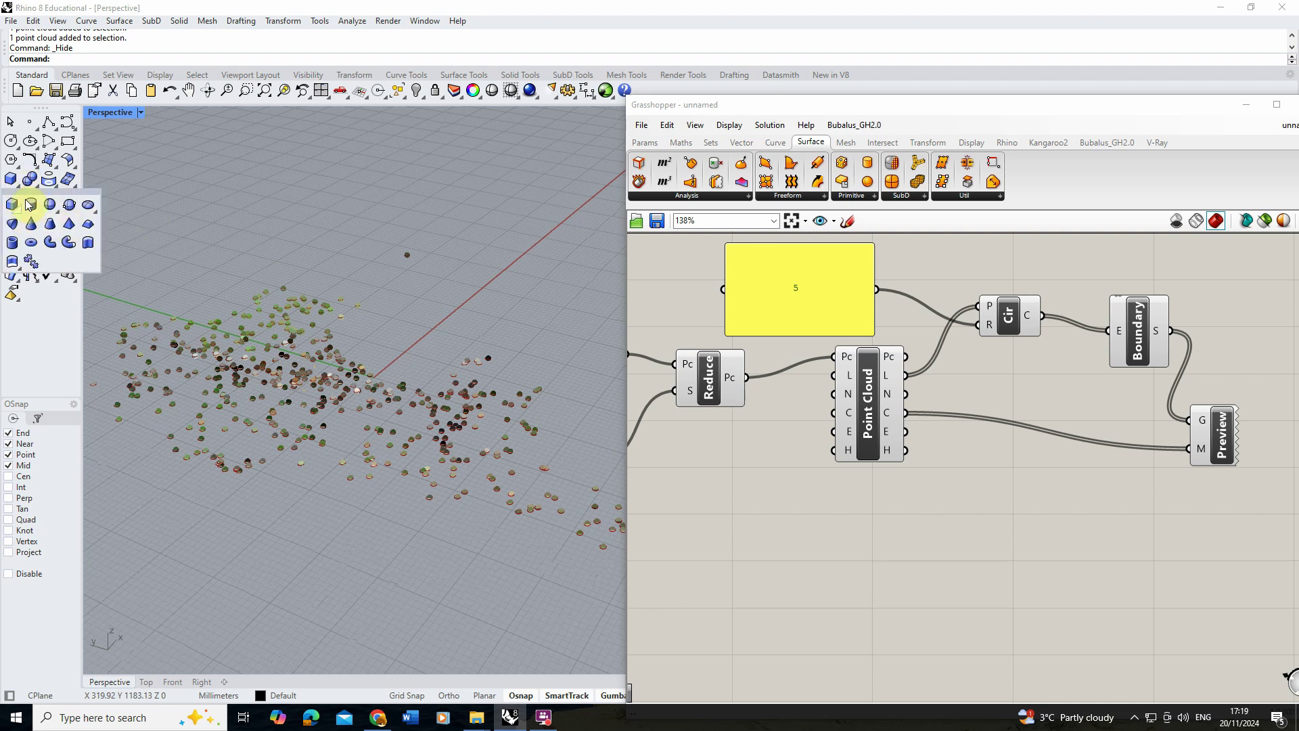
{"action": "left_click", "coordinate": [50, 161]}
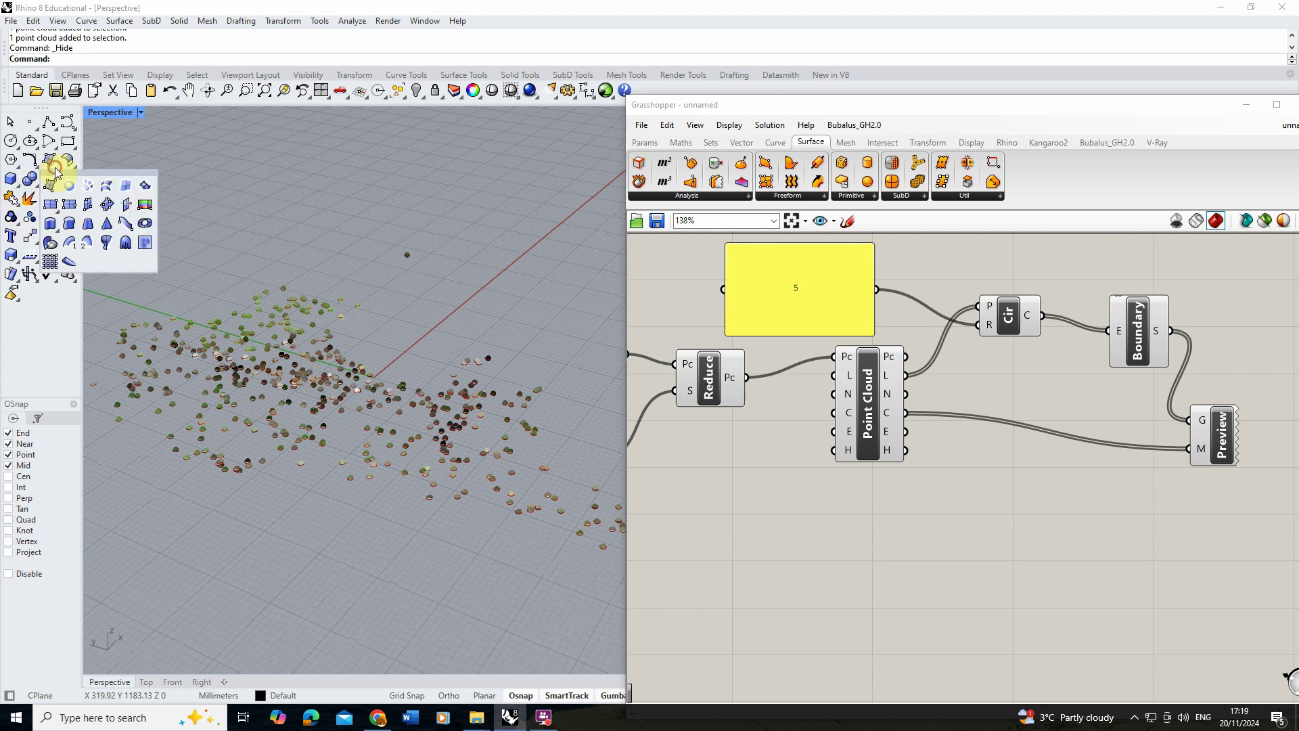
{"action": "left_click", "coordinate": [71, 211]}
{"action": "scroll", "coordinate": [406, 377], "scroll_direction": "down", "scroll_amount": 3}
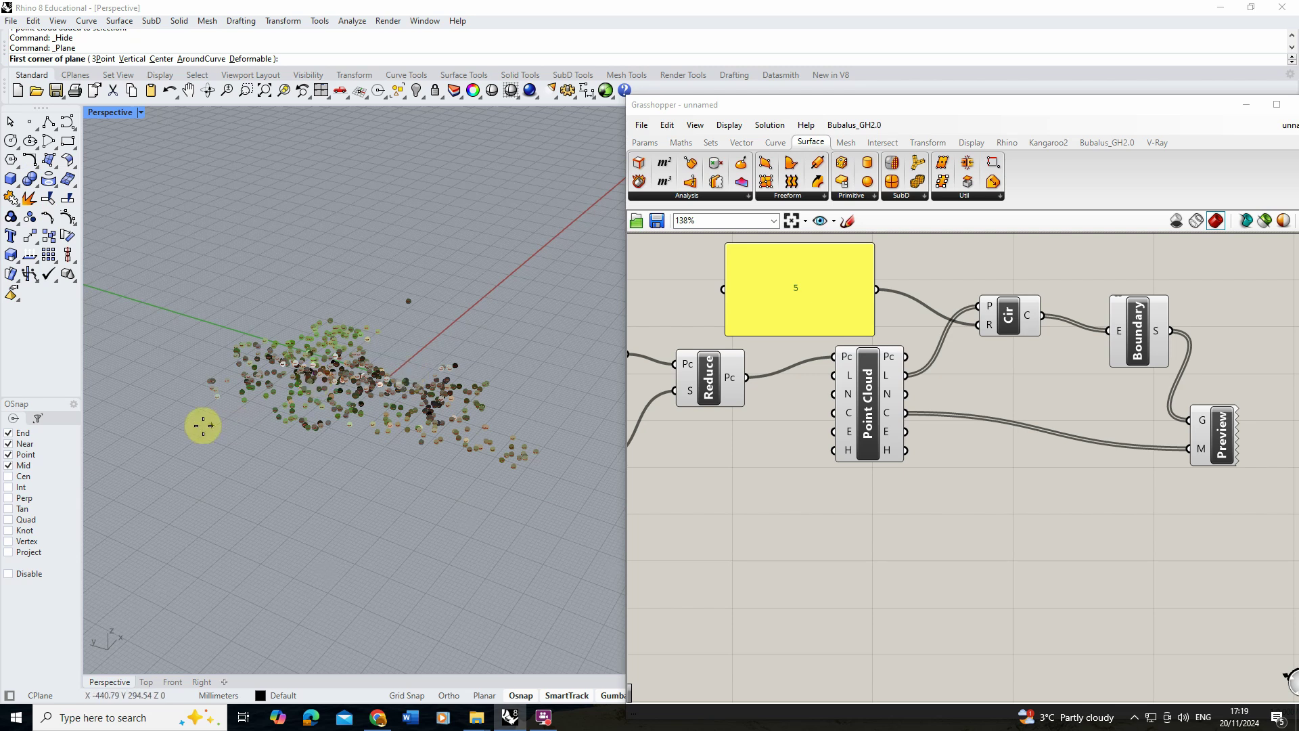
{"action": "left_click", "coordinate": [126, 427]}
{"action": "scroll", "coordinate": [190, 354], "scroll_direction": "down", "scroll_amount": 3}
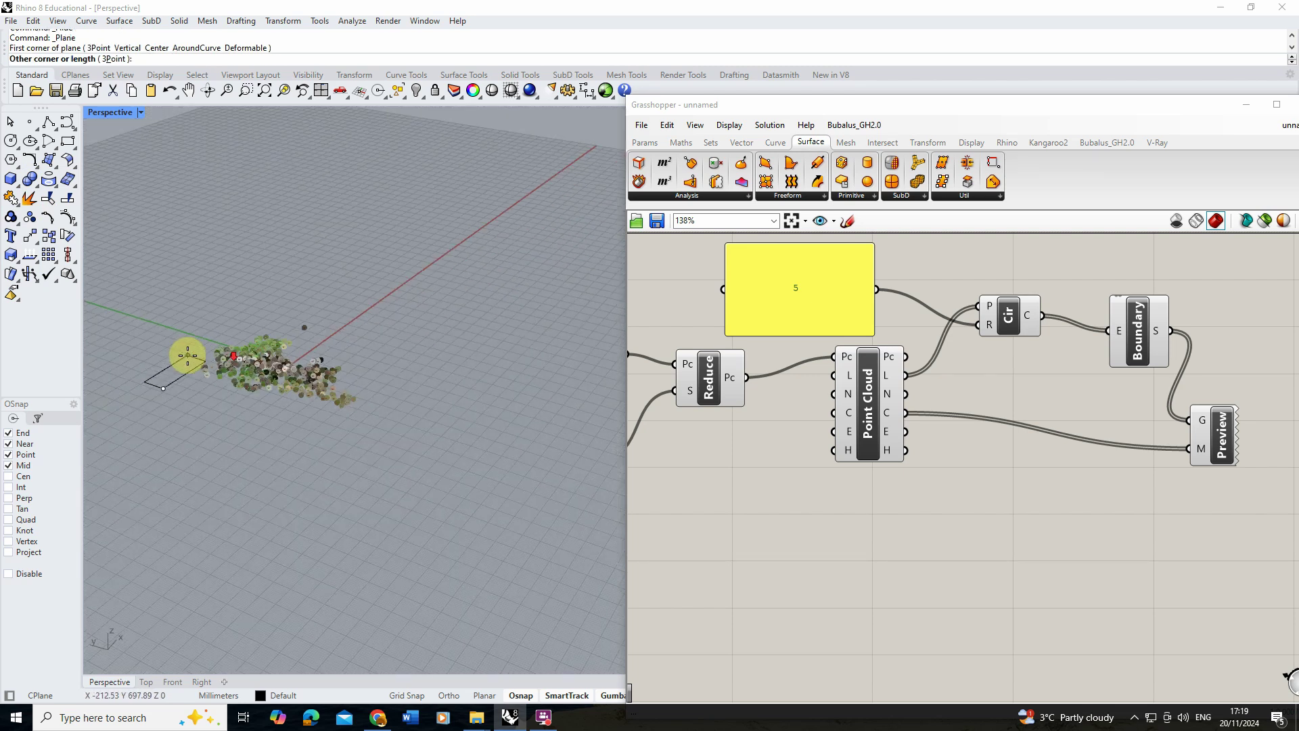
{"action": "scroll", "coordinate": [188, 354], "scroll_direction": "down", "scroll_amount": 3}
{"action": "left_click", "coordinate": [505, 334]}
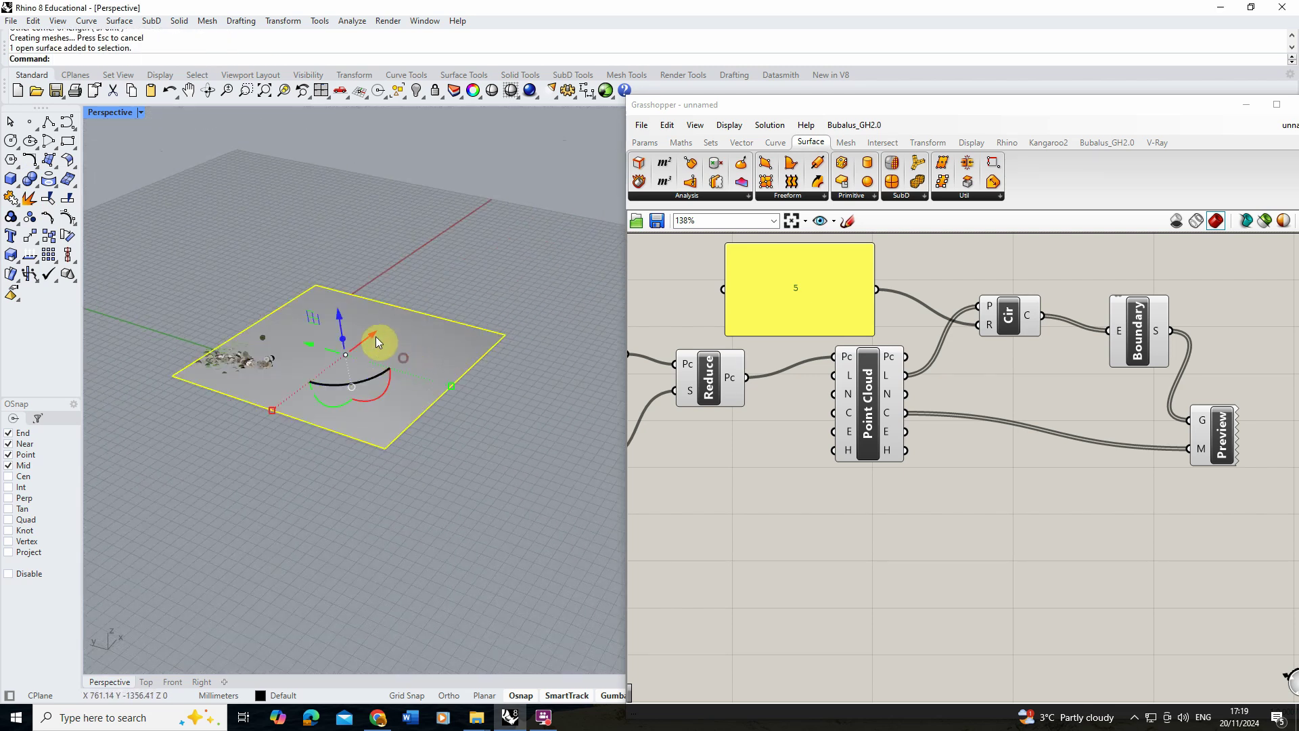
- Move the ground plane so that the tree's discs sit near its centre, and deselect it
{"action": "left_click_drag", "start_coordinate": [339, 358], "coordinate": [220, 360]}
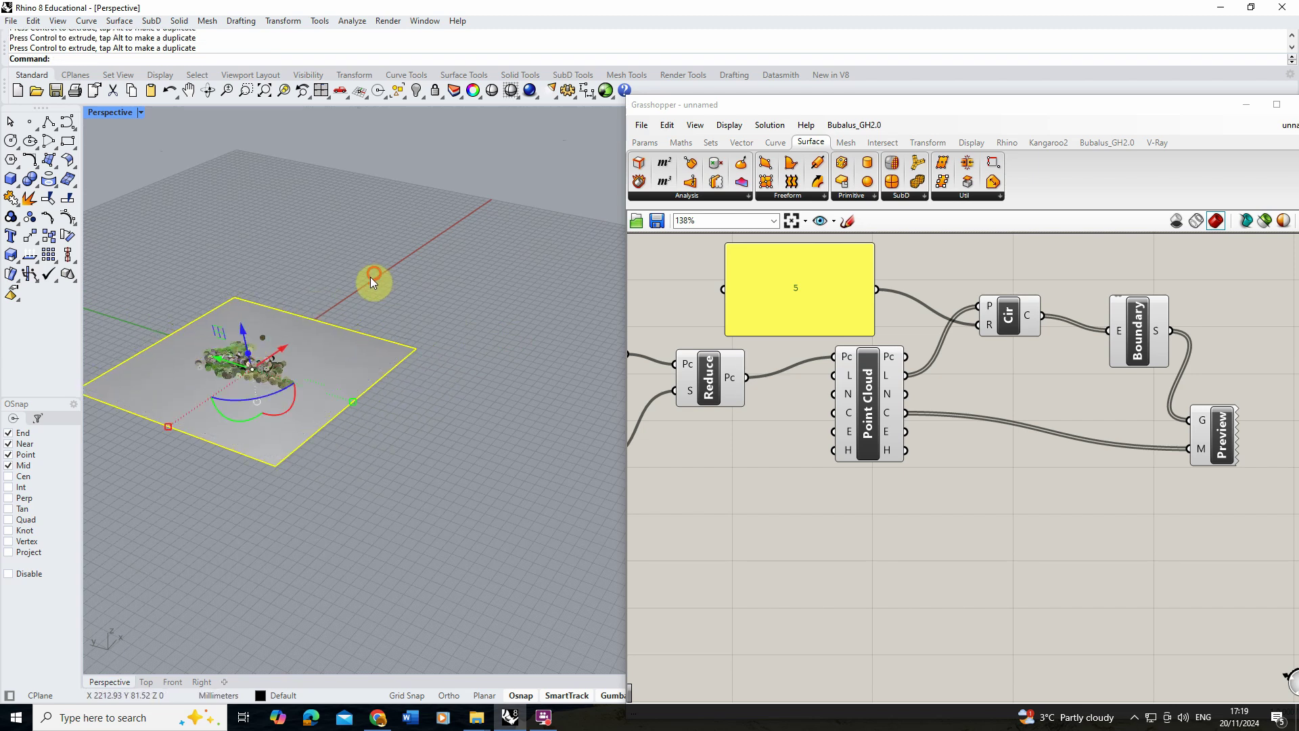
{"action": "key", "text": "Escape"}
{"action": "scroll", "coordinate": [242, 358], "scroll_direction": "up", "scroll_amount": 5}
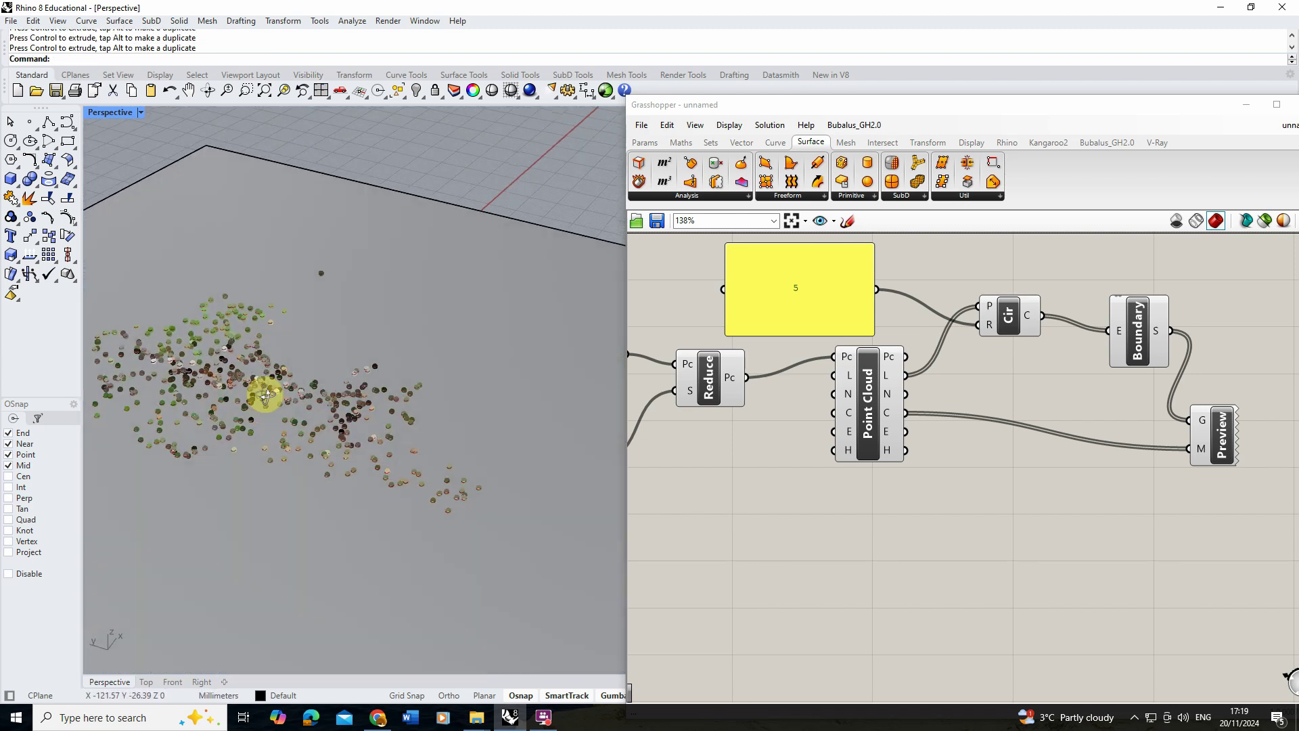
{"action": "scroll", "coordinate": [268, 385], "scroll_direction": "down", "scroll_amount": 3}
{"action": "scroll", "coordinate": [358, 440], "scroll_direction": "up", "scroll_amount": 3}
{"action": "scroll", "coordinate": [359, 440], "scroll_direction": "up", "scroll_amount": 1}
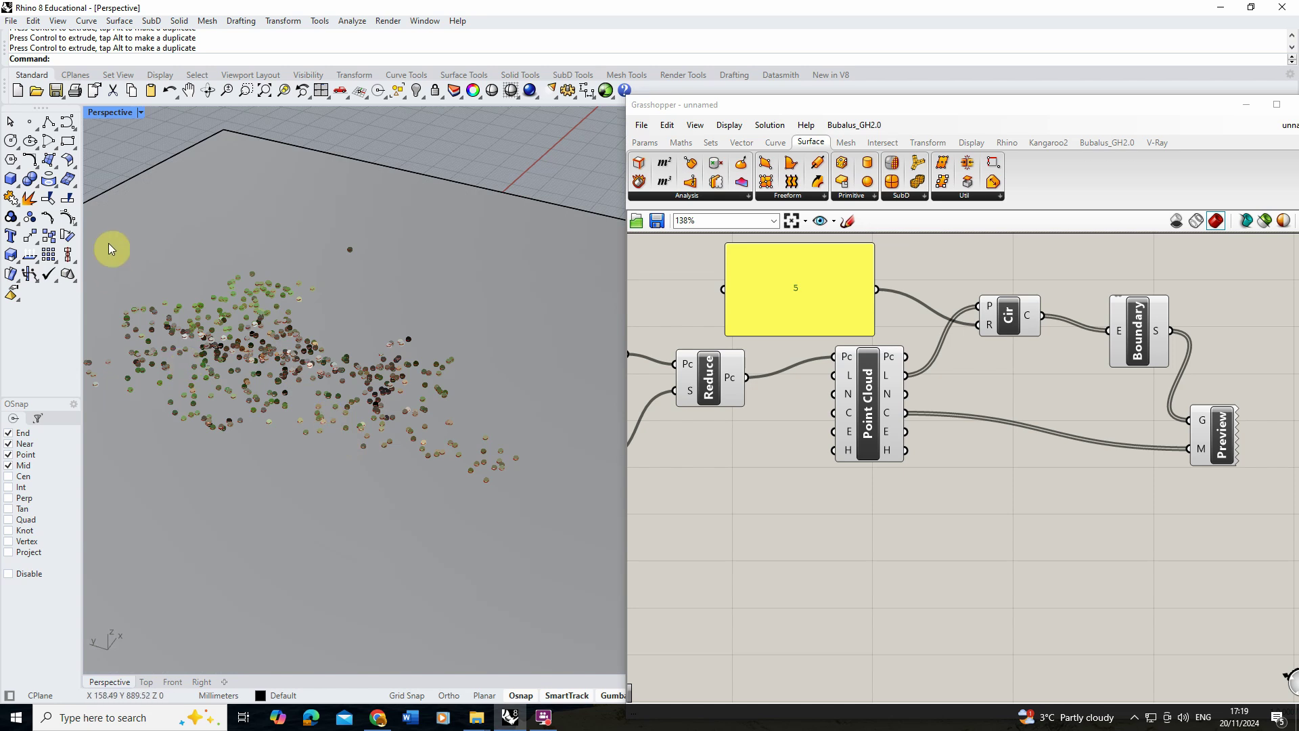
- Minimise Grasshopper and place a point light on the plane behind the tree's discs
{"action": "left_click", "coordinate": [1249, 108]}
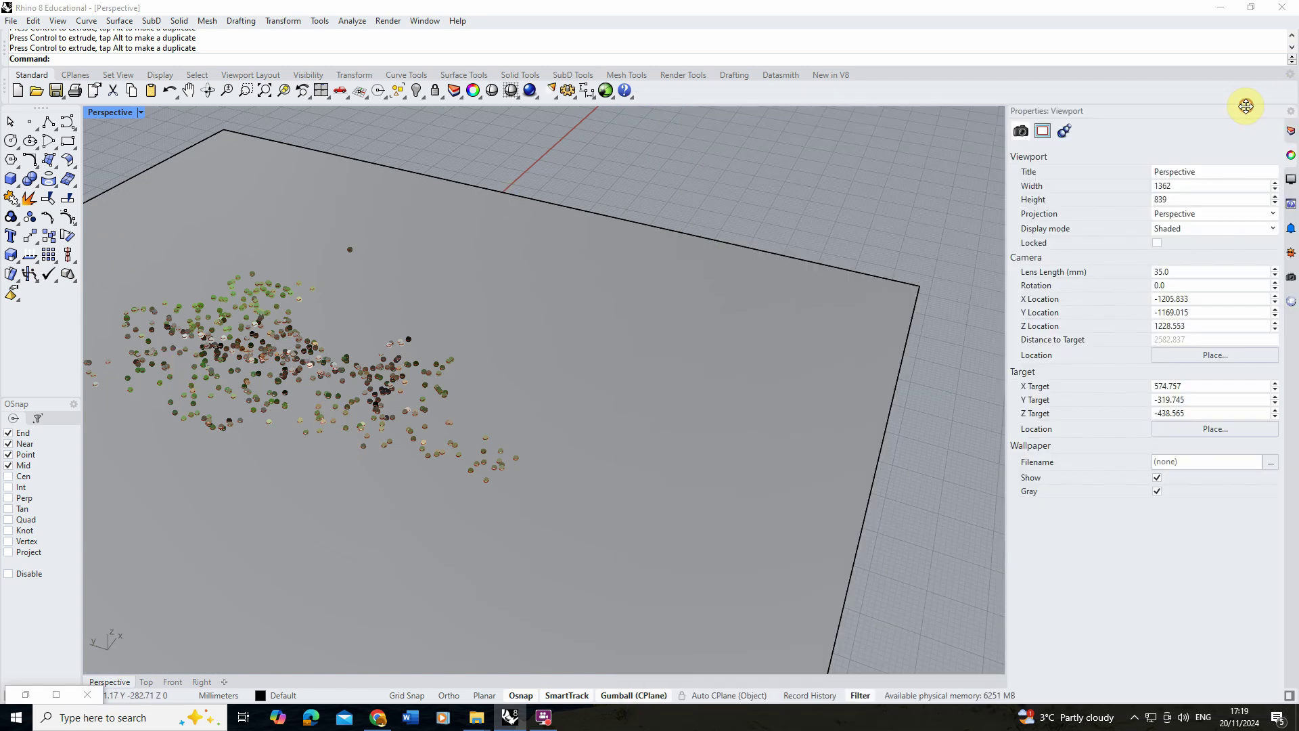
{"action": "left_click", "coordinate": [555, 99]}
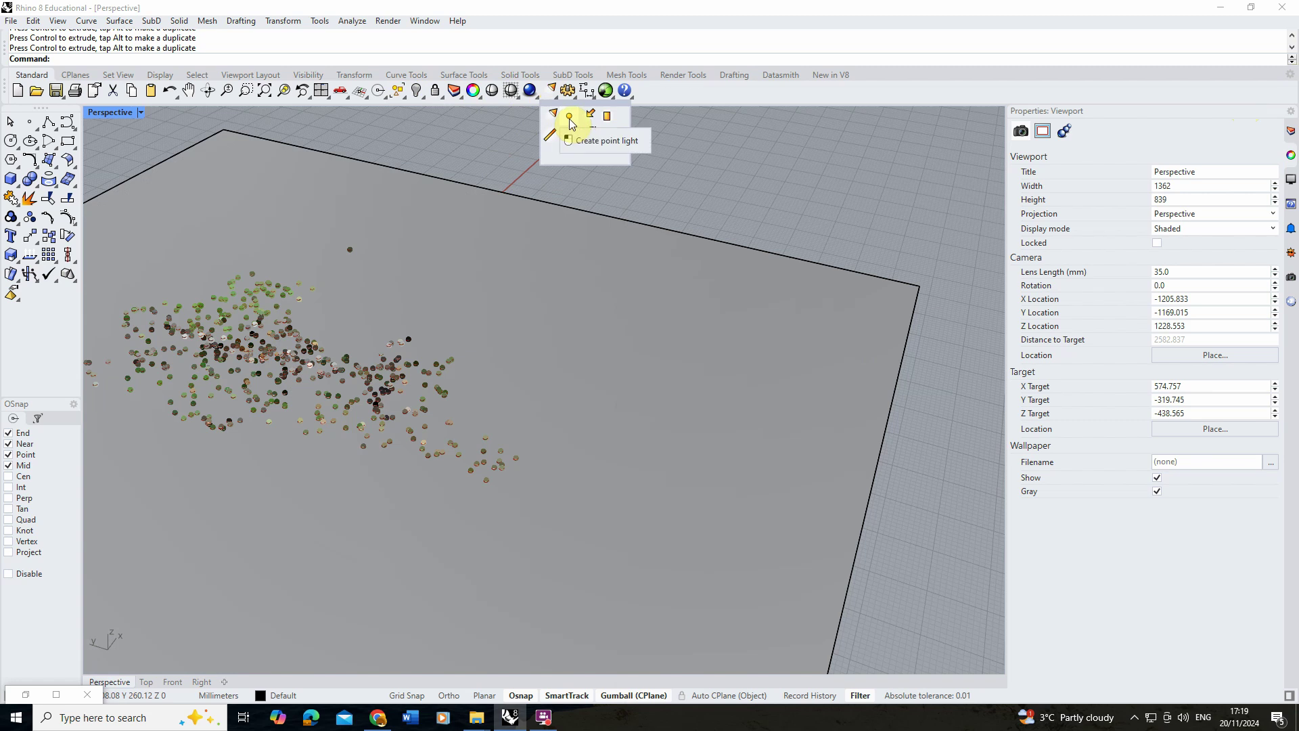
{"action": "left_click", "coordinate": [571, 121]}
{"action": "left_click", "coordinate": [452, 319]}
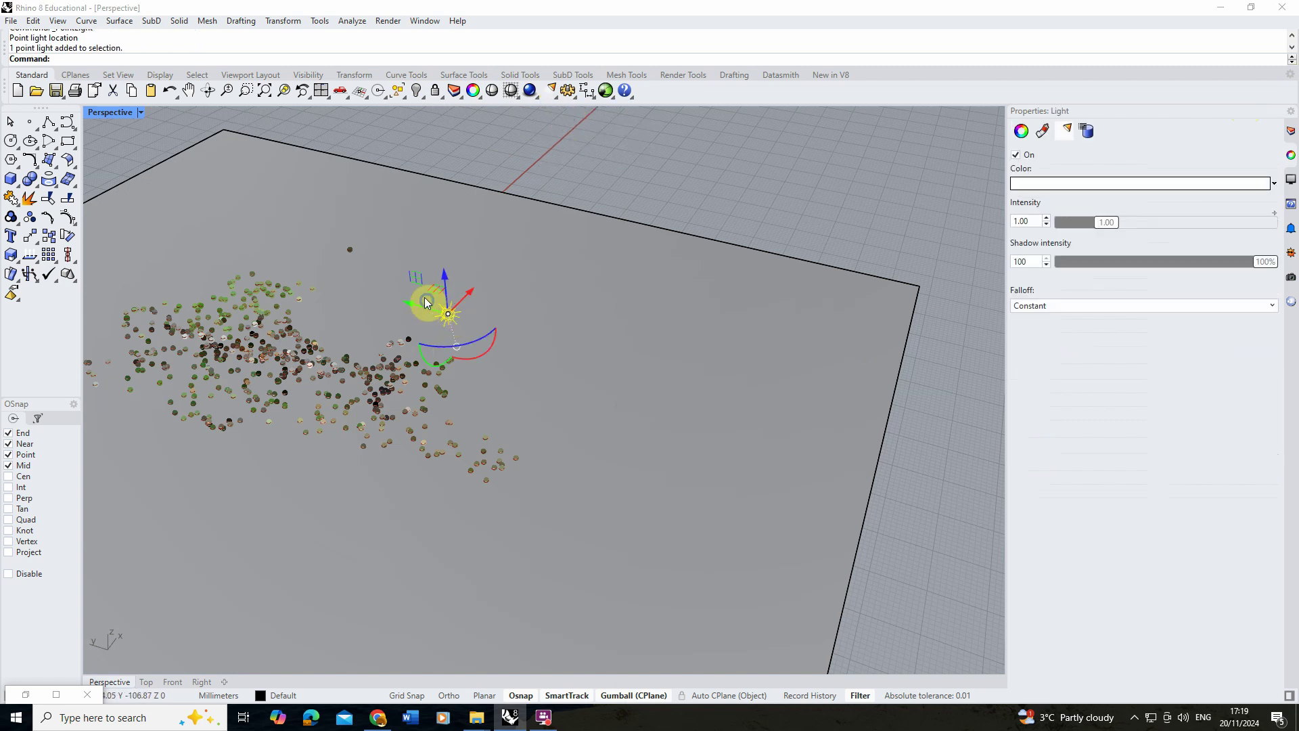
- Shift the point light towards the middle of the disc cluster, deselect it and frame the whole tree in the Perspective view
{"action": "mouse_move", "coordinate": [433, 298]}
{"action": "right_mouse_down"}
{"action": "mouse_move", "coordinate": [400, 249]}
{"action": "mouse_move", "coordinate": [436, 203]}
{"action": "mouse_move", "coordinate": [433, 253]}
{"action": "mouse_move", "coordinate": [447, 271]}
{"action": "mouse_move", "coordinate": [428, 291]}
{"action": "right_mouse_up"}
{"action": "left_click_drag", "start_coordinate": [428, 290], "coordinate": [347, 311]}
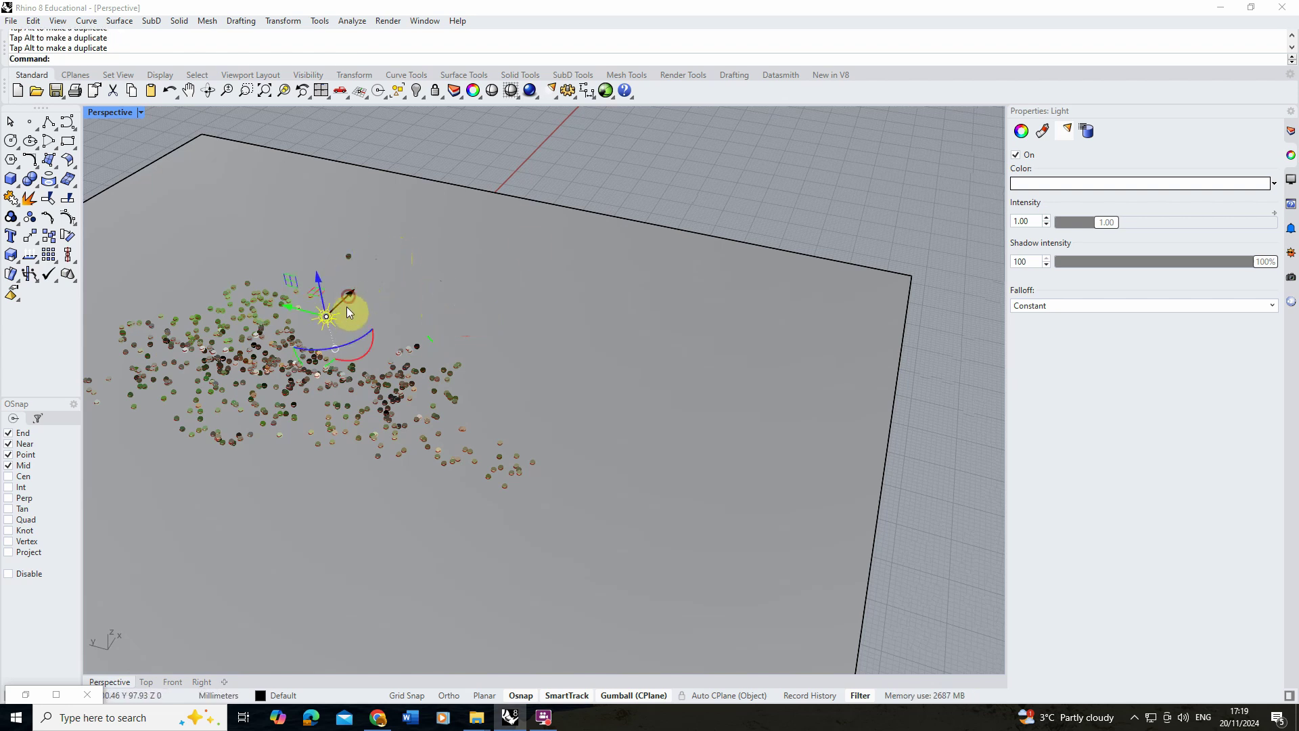
{"action": "left_click", "coordinate": [647, 174]}
{"action": "right_click_drag", "start_coordinate": [647, 174], "coordinate": [420, 299]}
{"action": "scroll", "coordinate": [470, 327], "scroll_direction": "up", "scroll_amount": 3}
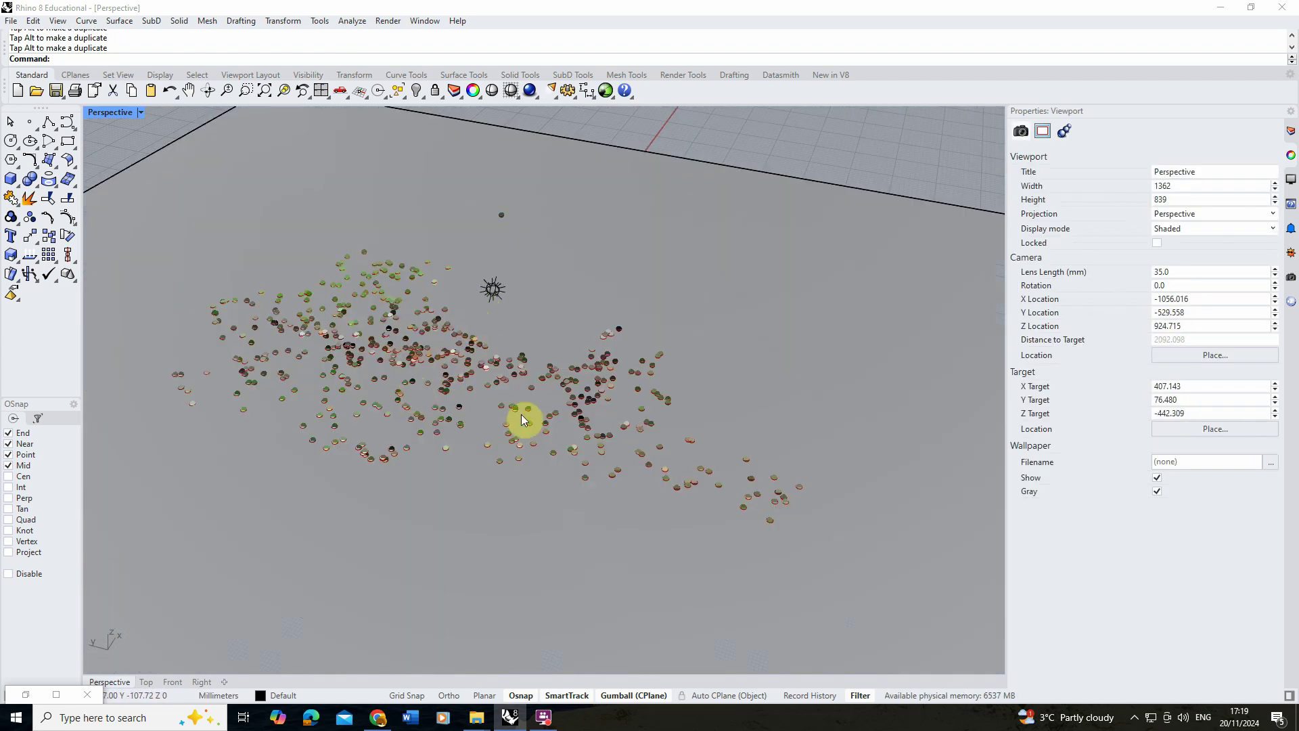
{"action": "right_click_drag", "start_coordinate": [522, 419], "coordinate": [485, 505]}
{"action": "scroll", "coordinate": [484, 504], "scroll_direction": "up", "scroll_amount": 2}
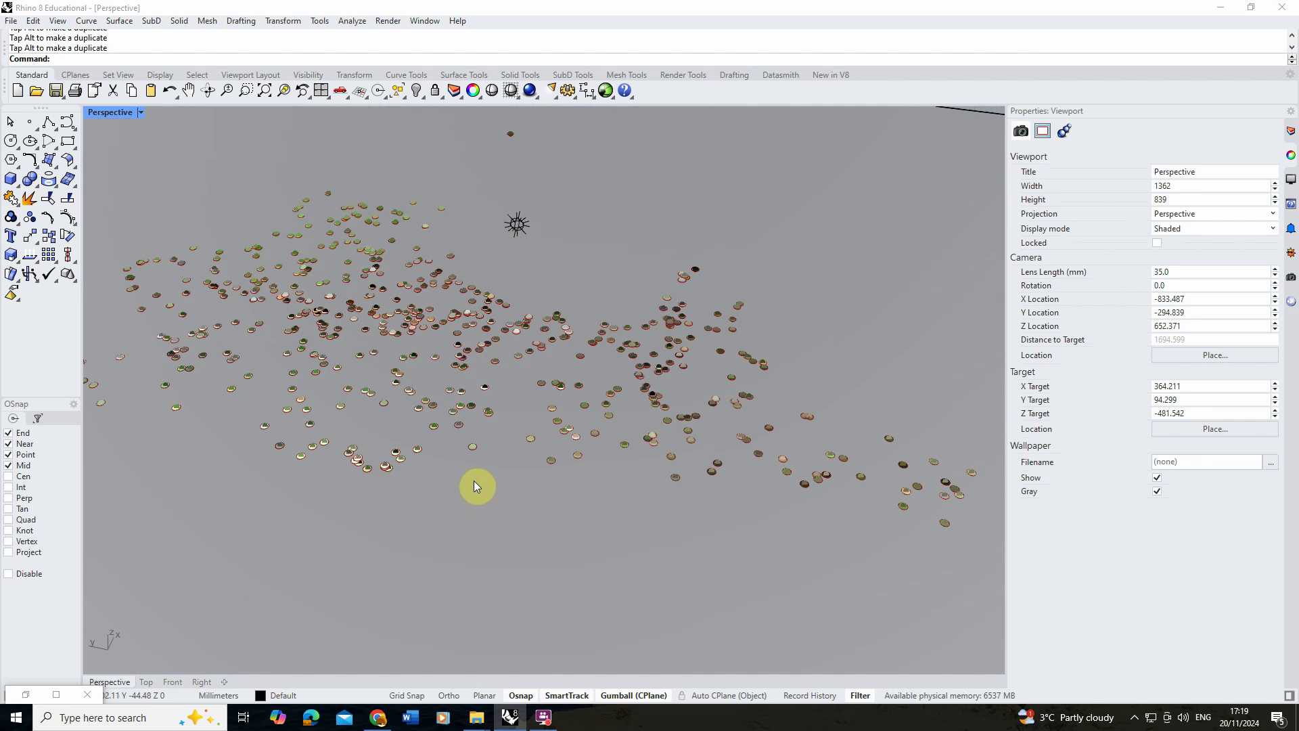
{"action": "scroll", "coordinate": [475, 484], "scroll_direction": "down", "scroll_amount": 2}
- Run a render preview of the Perspective view, inspect the image up close and close the render window
{"action": "left_click", "coordinate": [388, 21]}
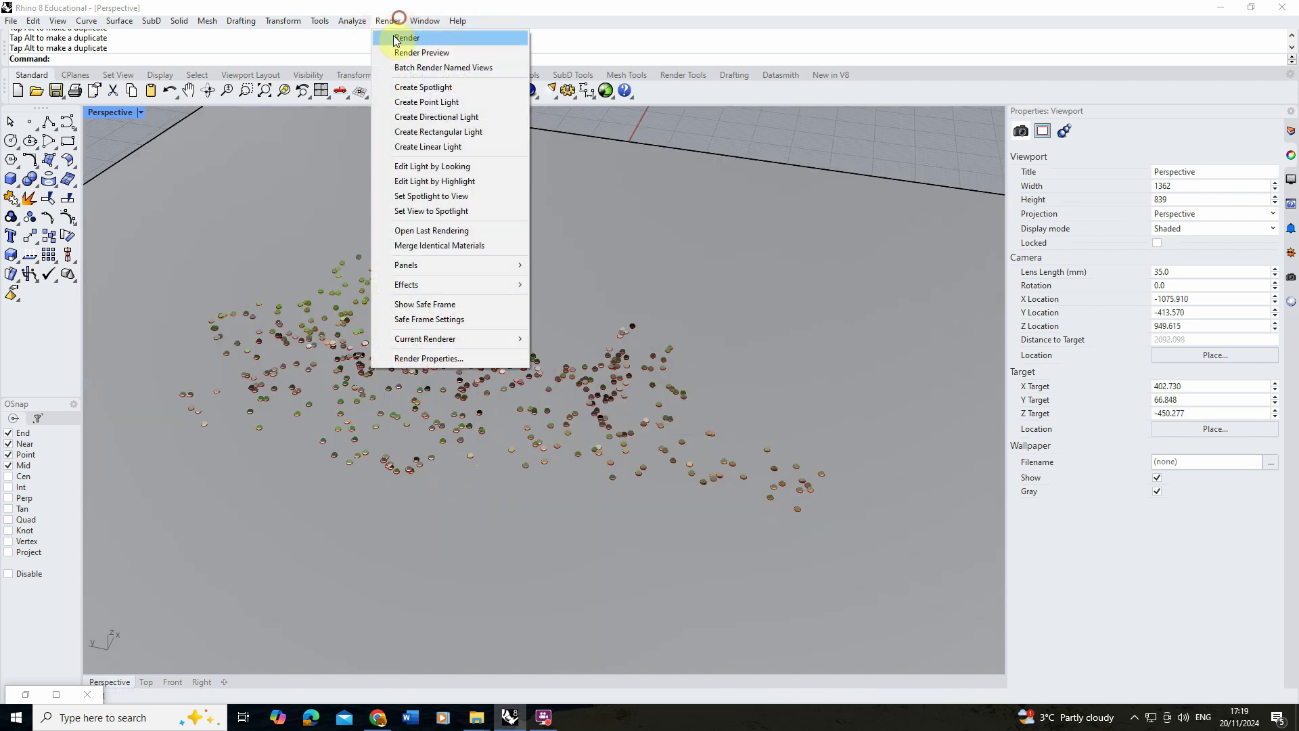
{"action": "left_click", "coordinate": [437, 54]}
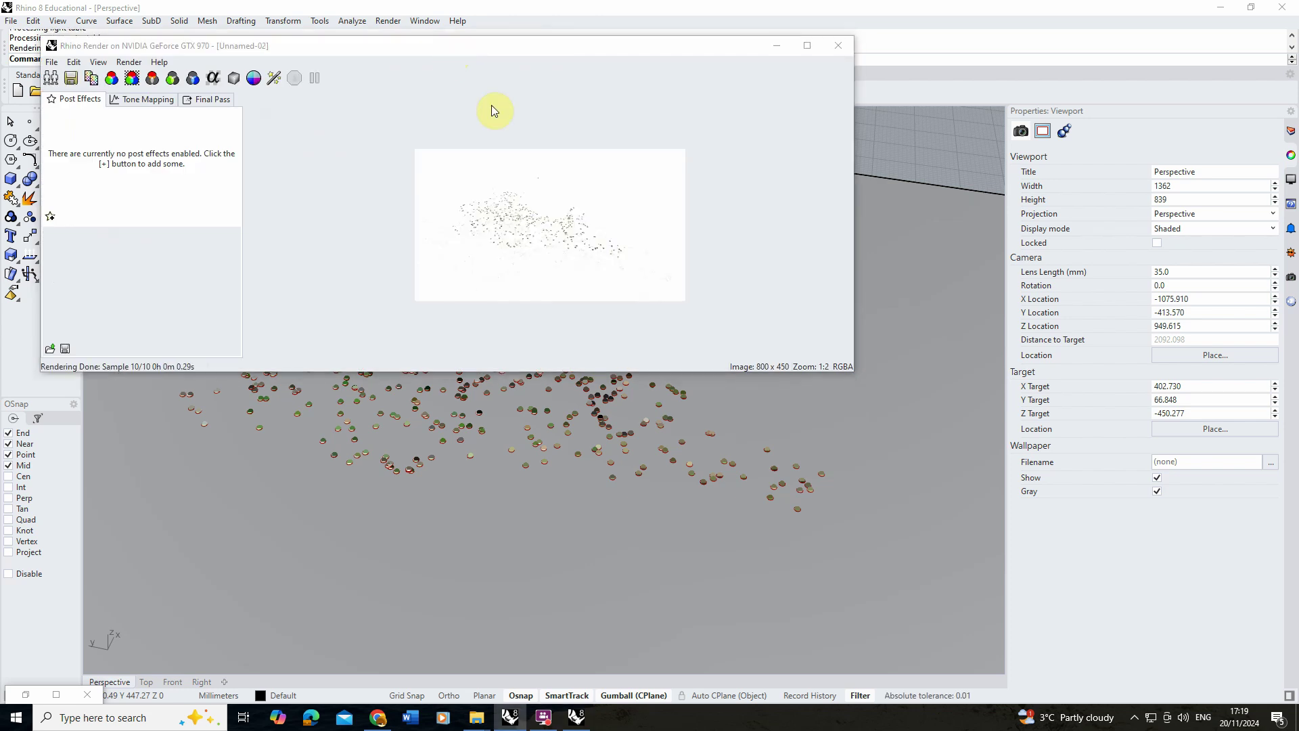
{"action": "scroll", "coordinate": [551, 232], "scroll_direction": "up", "scroll_amount": 2}
{"action": "scroll", "coordinate": [493, 274], "scroll_direction": "down", "scroll_amount": 1}
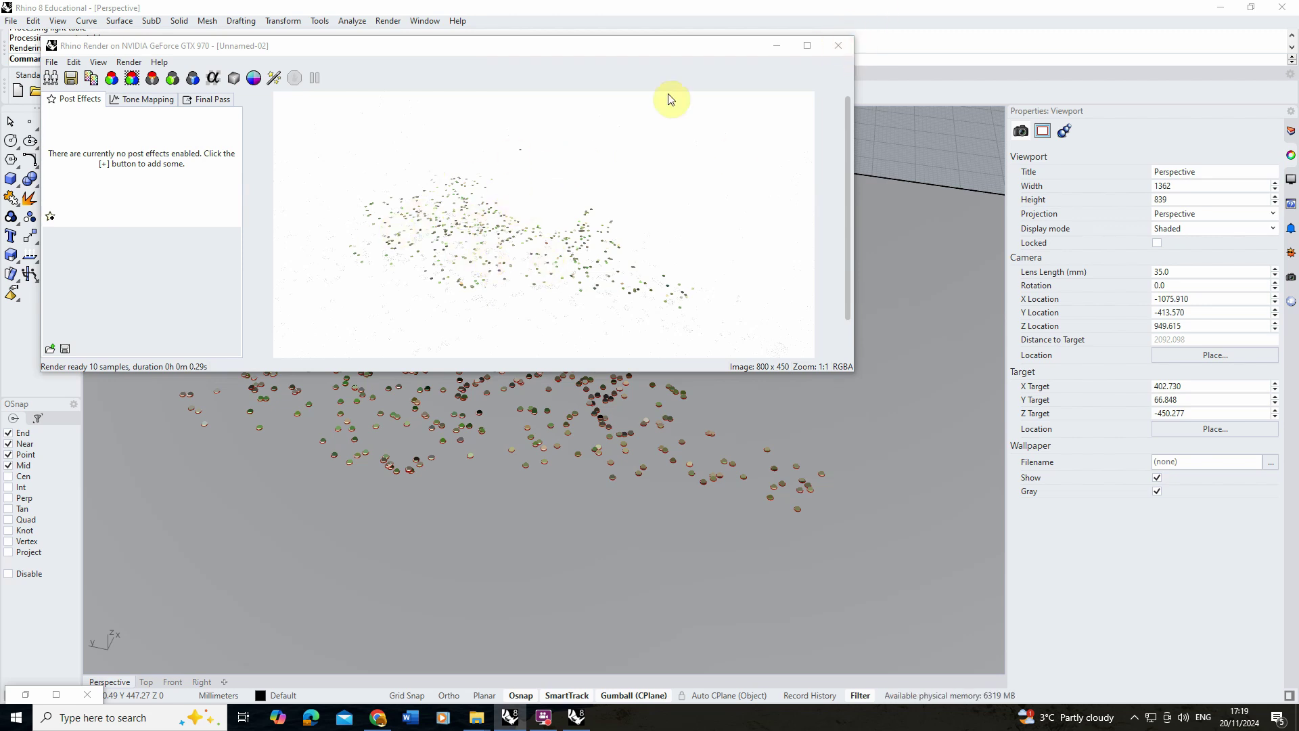
{"action": "left_click", "coordinate": [838, 45]}
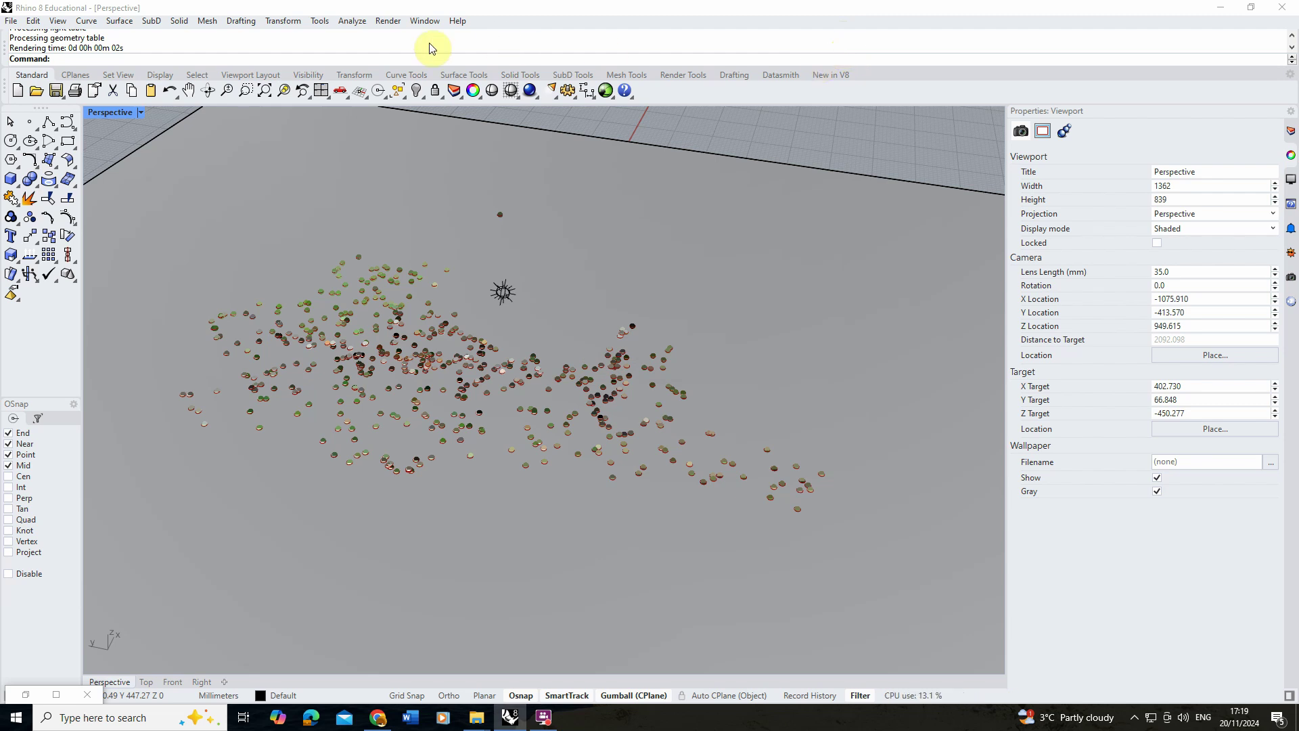
- In the document's render lighting settings, turn off the skylight and turn on the sun
{"action": "left_click", "coordinate": [388, 20]}
{"action": "left_click", "coordinate": [433, 358]}
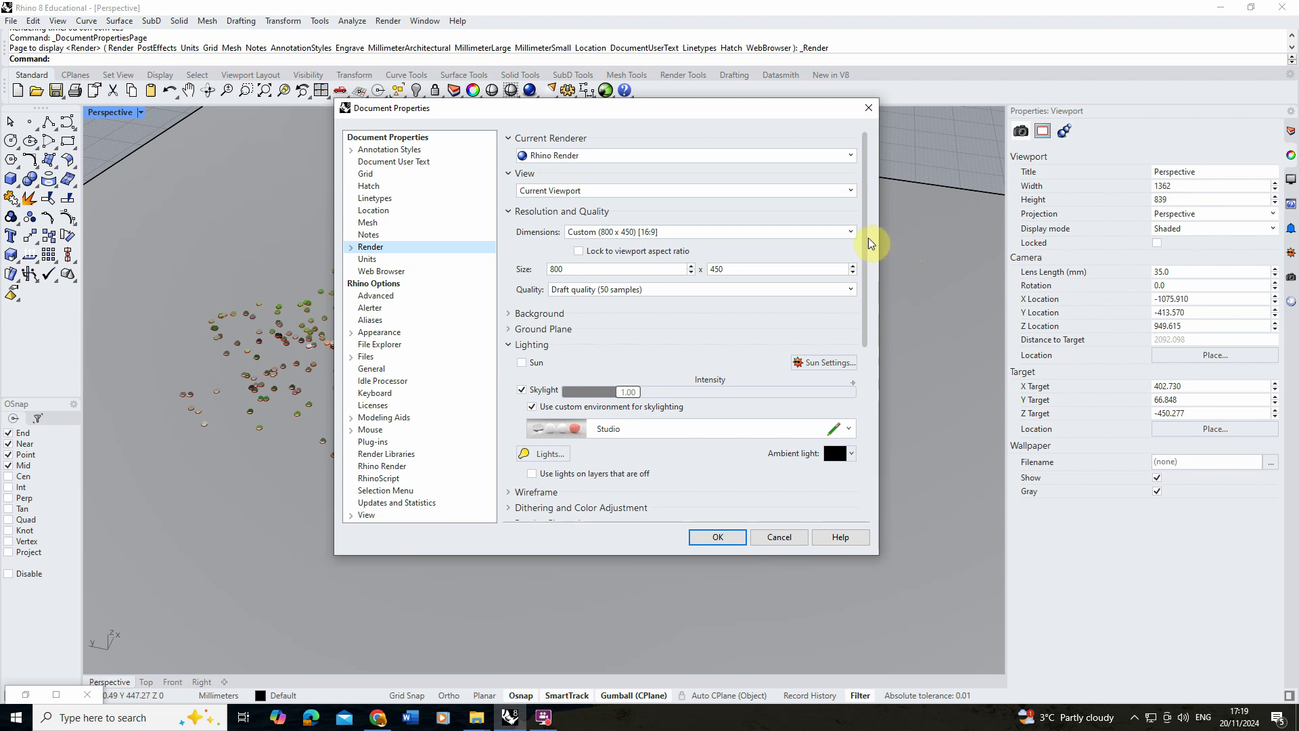
{"action": "left_click_drag", "start_coordinate": [864, 242], "coordinate": [866, 320]}
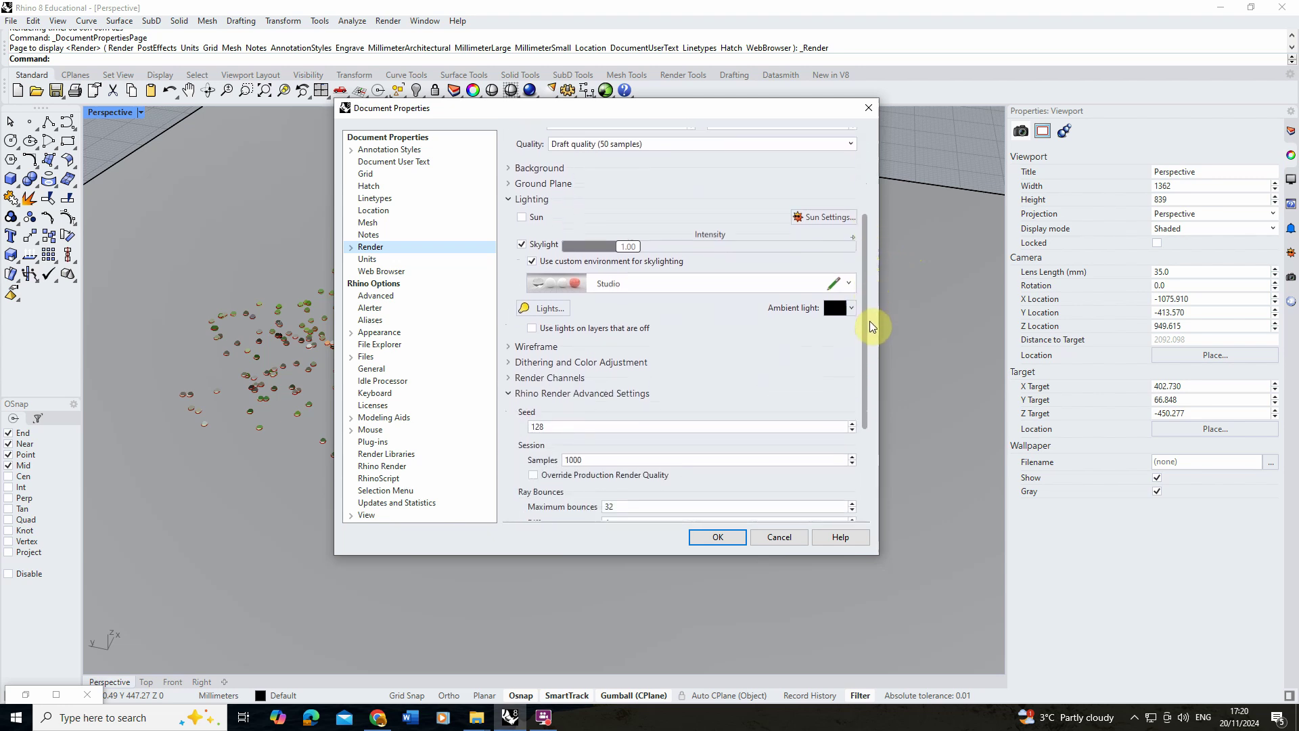
{"action": "left_click", "coordinate": [525, 242]}
{"action": "left_click", "coordinate": [522, 215]}
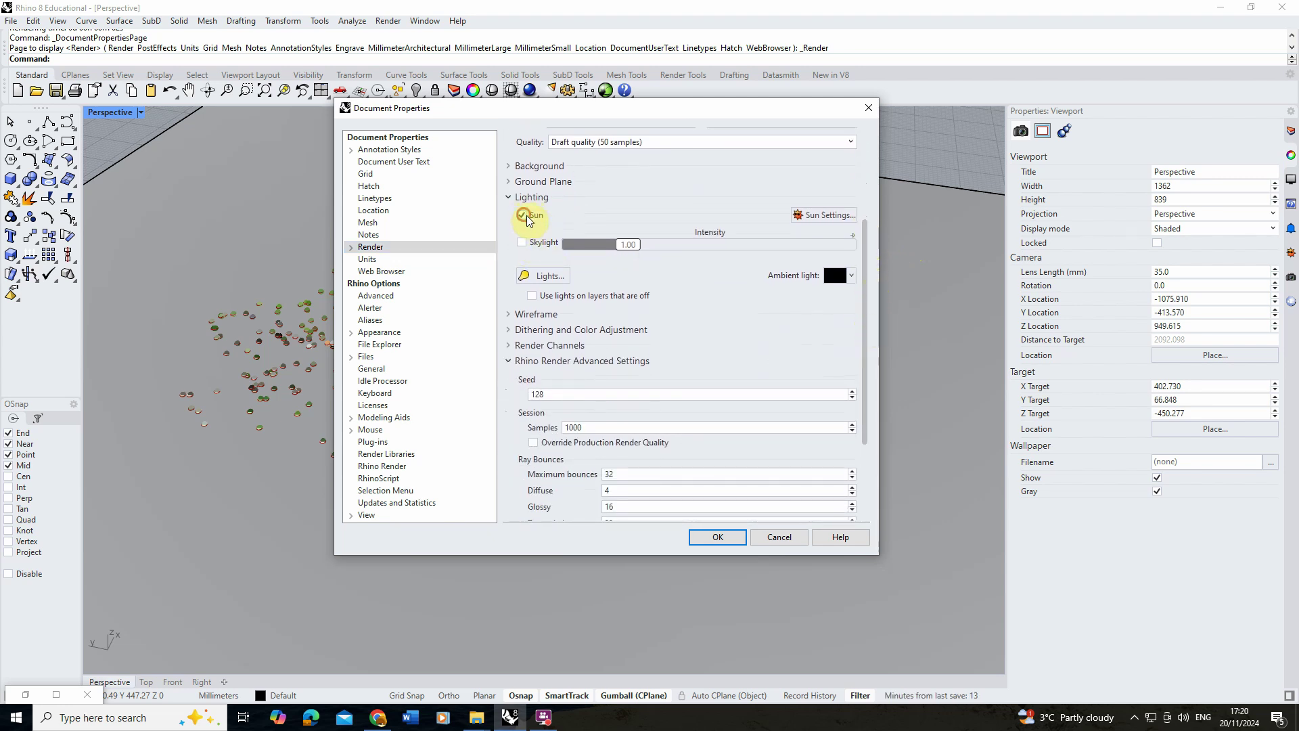
{"action": "left_click", "coordinate": [720, 536]}
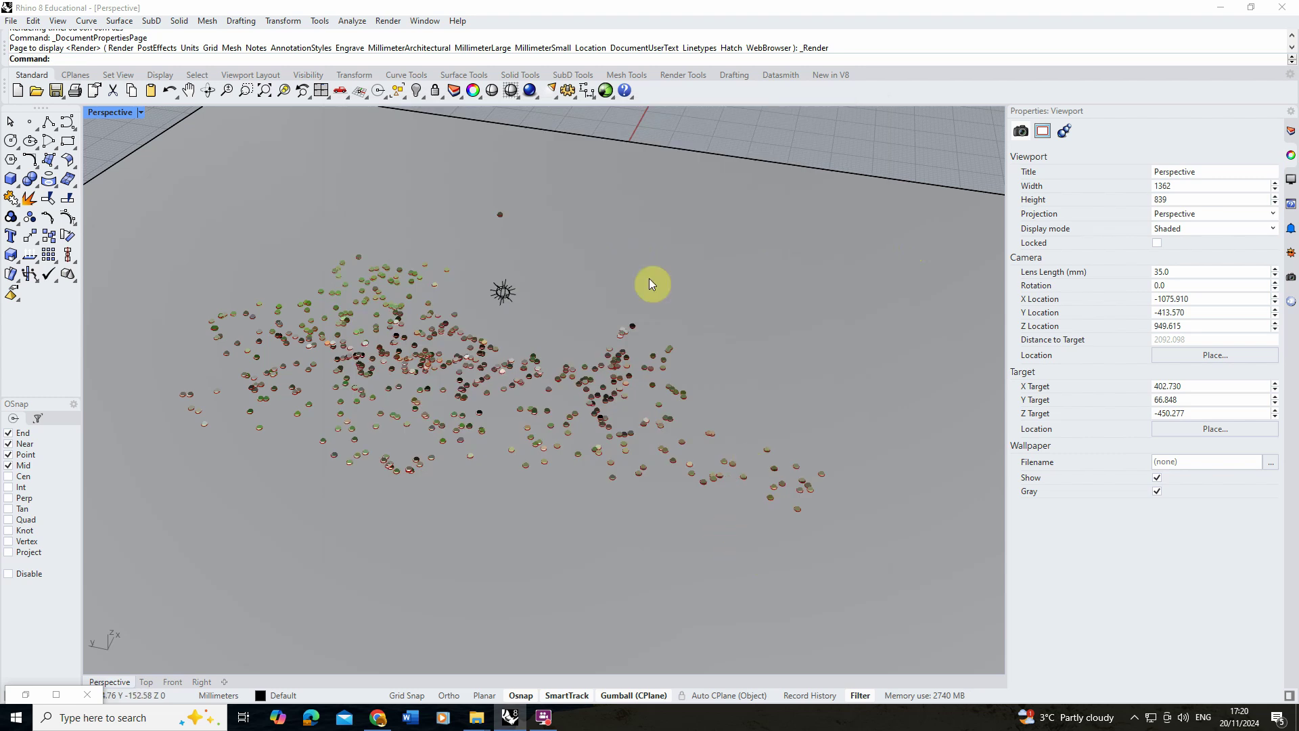
- Switch the sun to manual control and lower its altitude to 35.7°
{"action": "left_click", "coordinate": [684, 74]}
{"action": "left_click", "coordinate": [646, 91]}
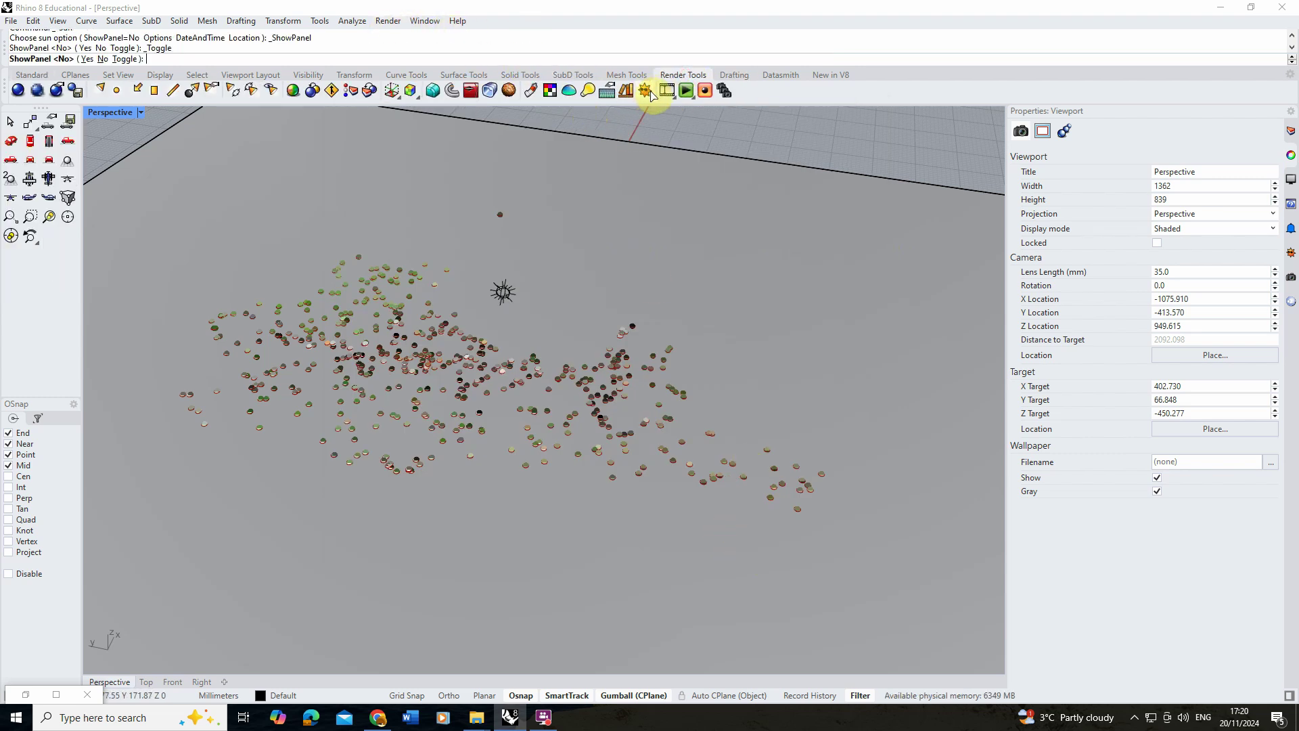
{"action": "left_click", "coordinate": [1060, 150]}
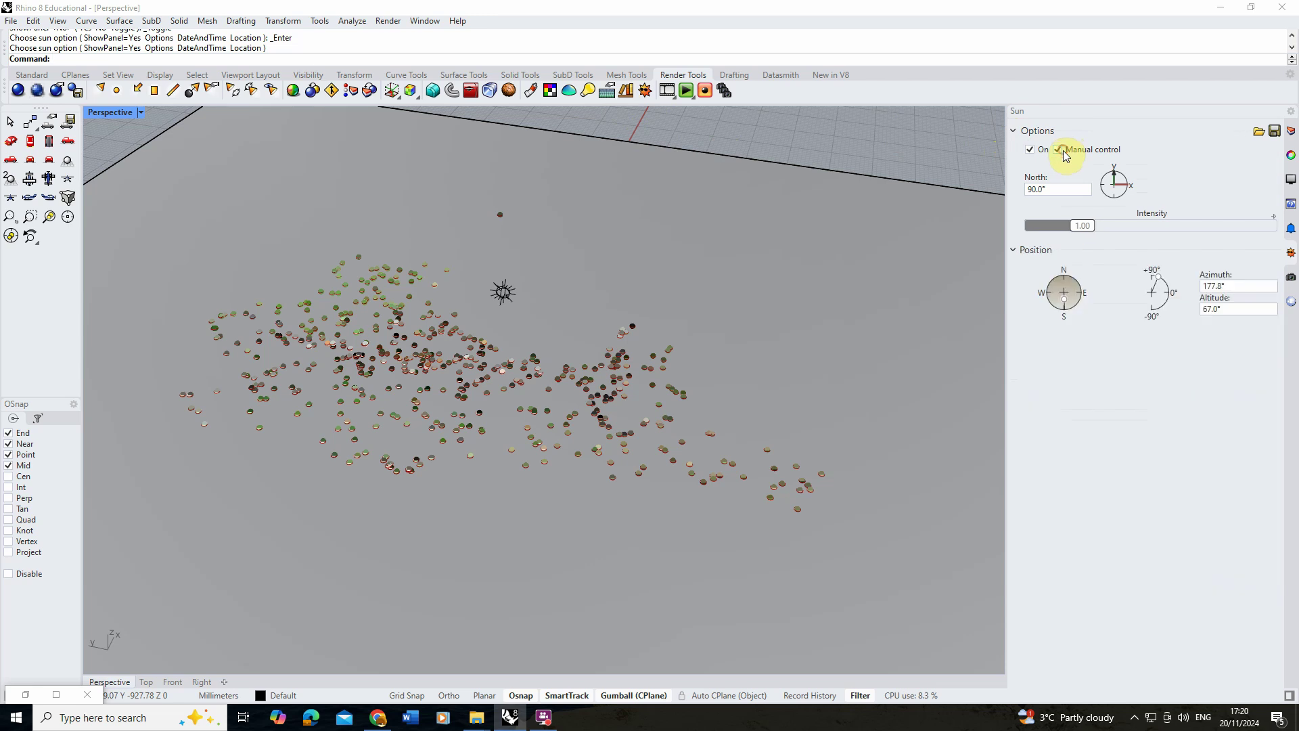
{"action": "mouse_move", "coordinate": [1158, 276]}
{"action": "left_mouse_down"}
{"action": "mouse_move", "coordinate": [1171, 287]}
{"action": "mouse_move", "coordinate": [1166, 274]}
{"action": "left_mouse_up"}
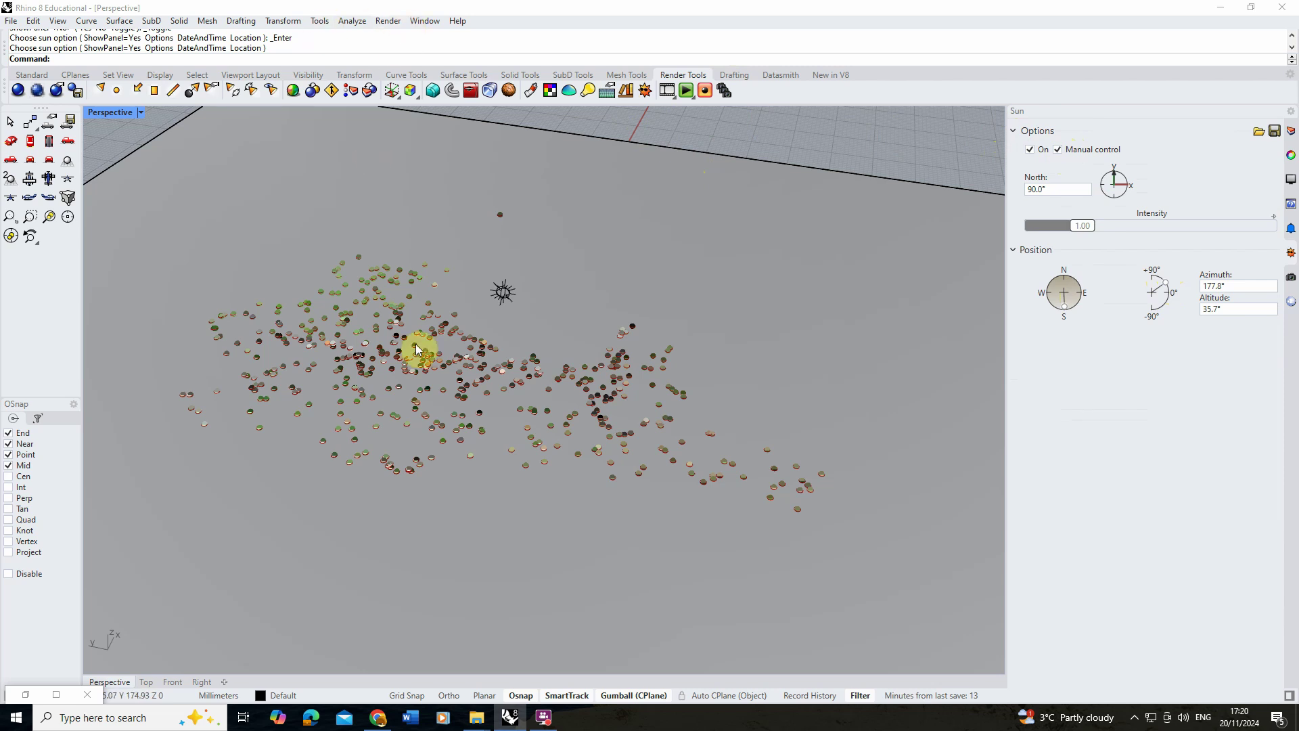
- Run a closer render preview of the sunlit discs, inspect their shadows and close the render window
{"action": "scroll", "coordinate": [399, 364], "scroll_direction": "up", "scroll_amount": 3}
{"action": "left_click", "coordinate": [387, 20]}
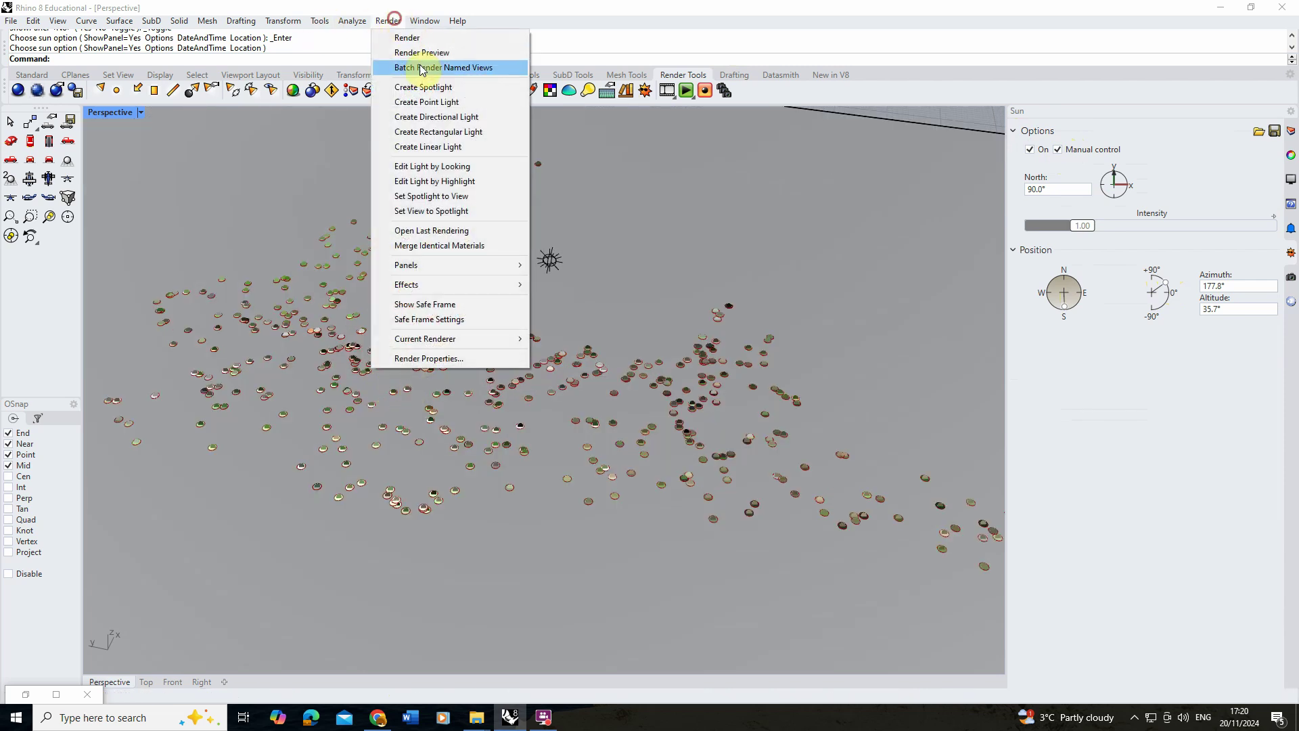
{"action": "left_click", "coordinate": [425, 52]}
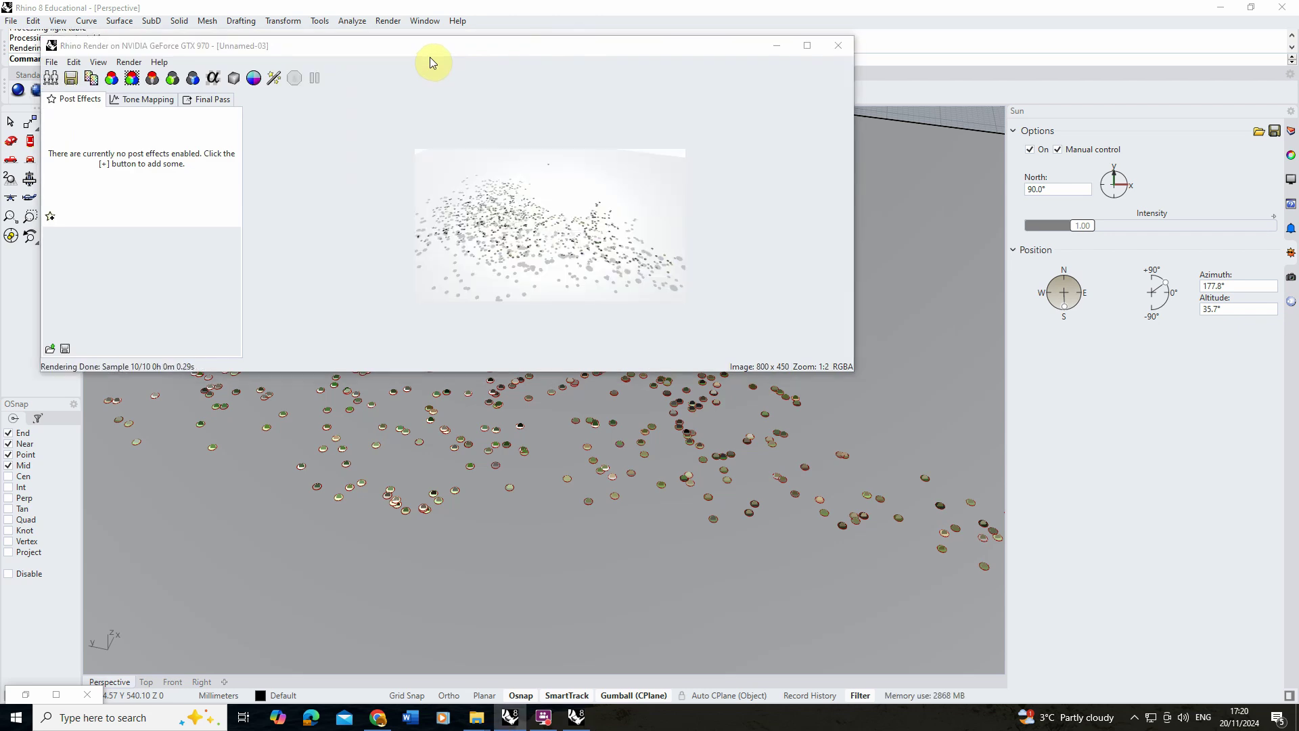
{"action": "scroll", "coordinate": [520, 227], "scroll_direction": "up", "scroll_amount": 1}
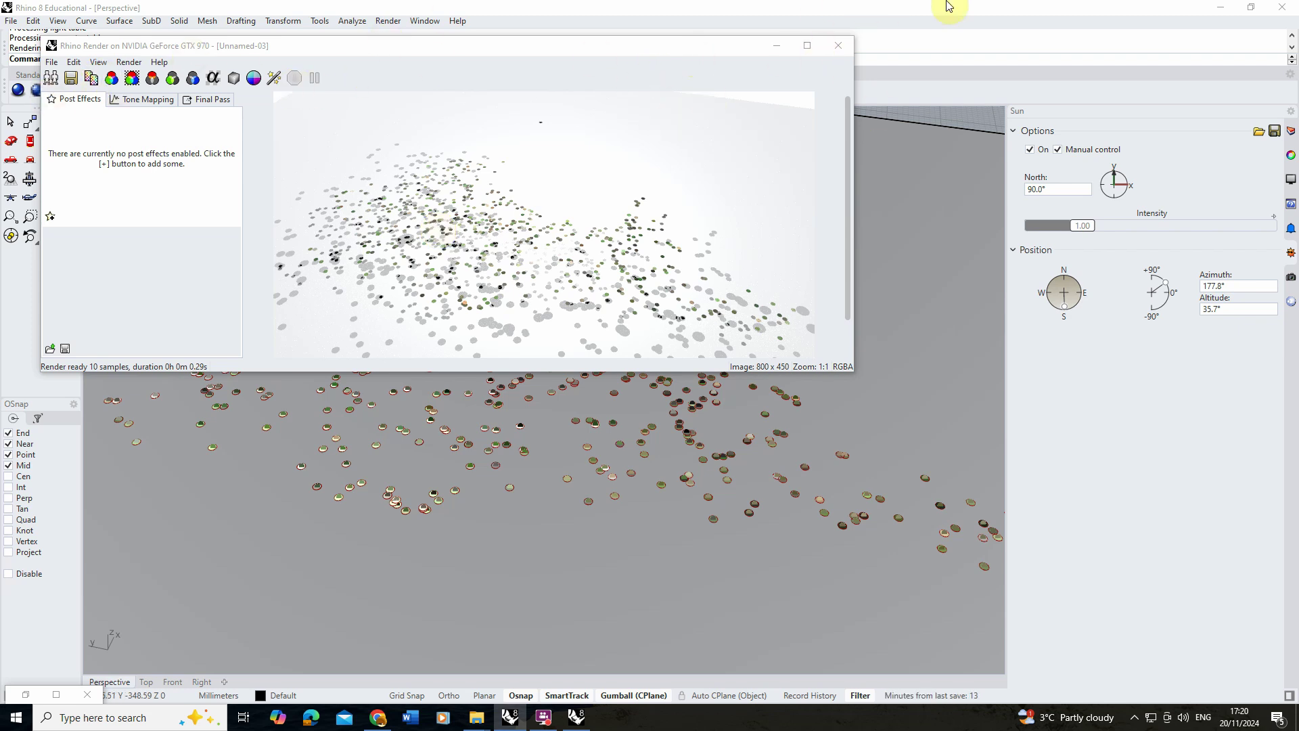
{"action": "left_click", "coordinate": [844, 45]}
- Set the colour of the point light behind the discs to the preset Red
{"action": "left_click", "coordinate": [549, 261]}
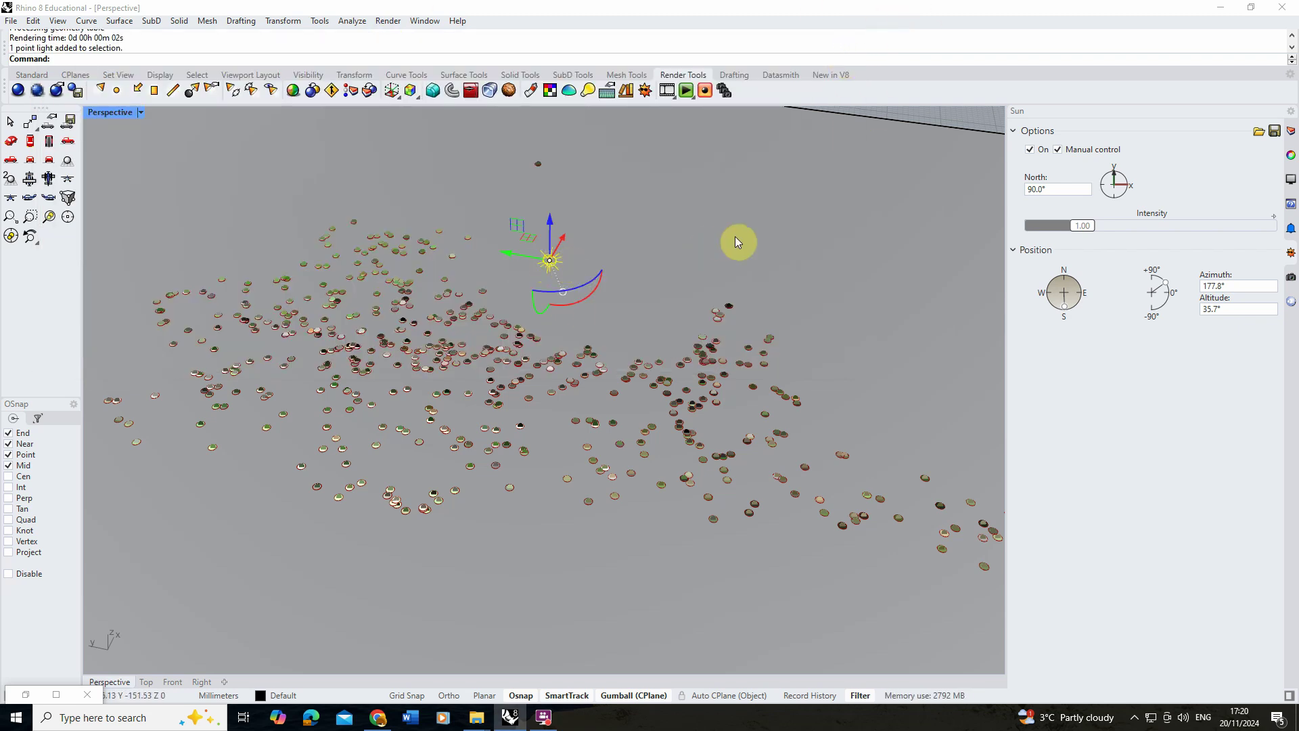
{"action": "left_click", "coordinate": [1290, 157]}
{"action": "left_click", "coordinate": [1073, 183]}
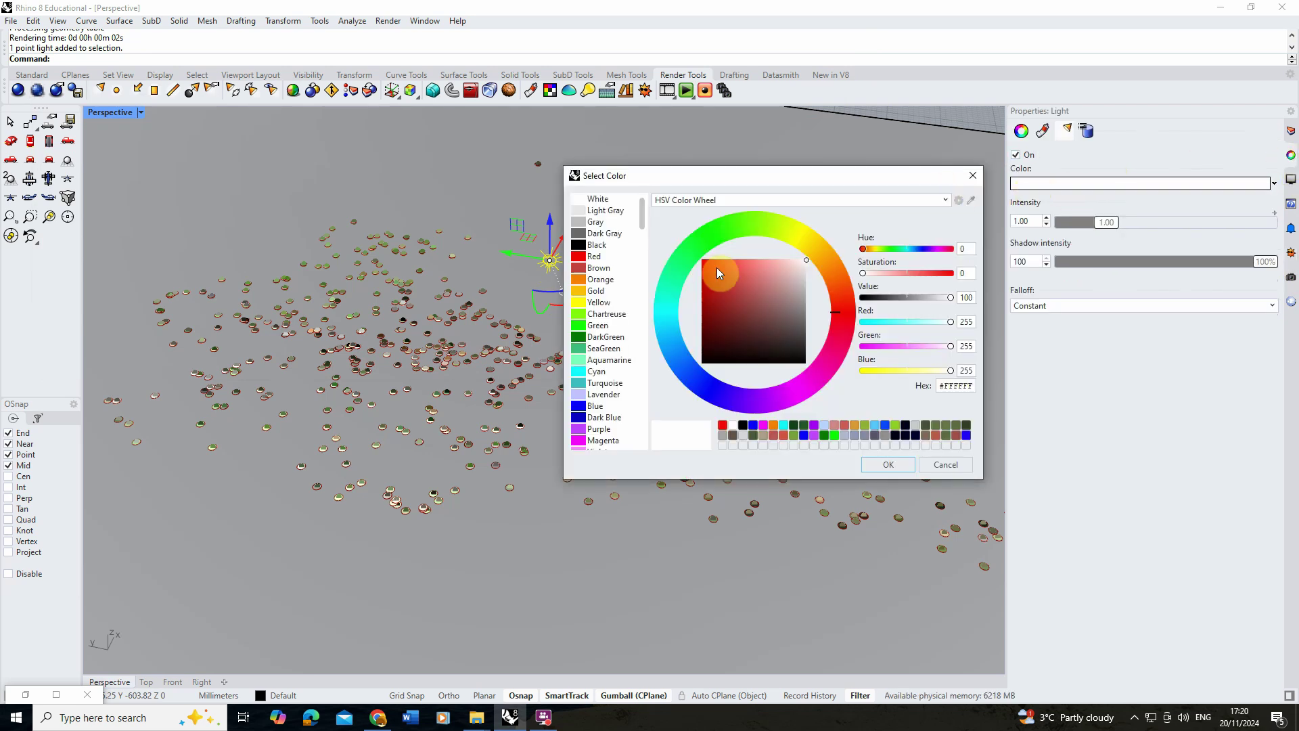
{"action": "left_click", "coordinate": [598, 260]}
{"action": "left_click", "coordinate": [887, 464]}
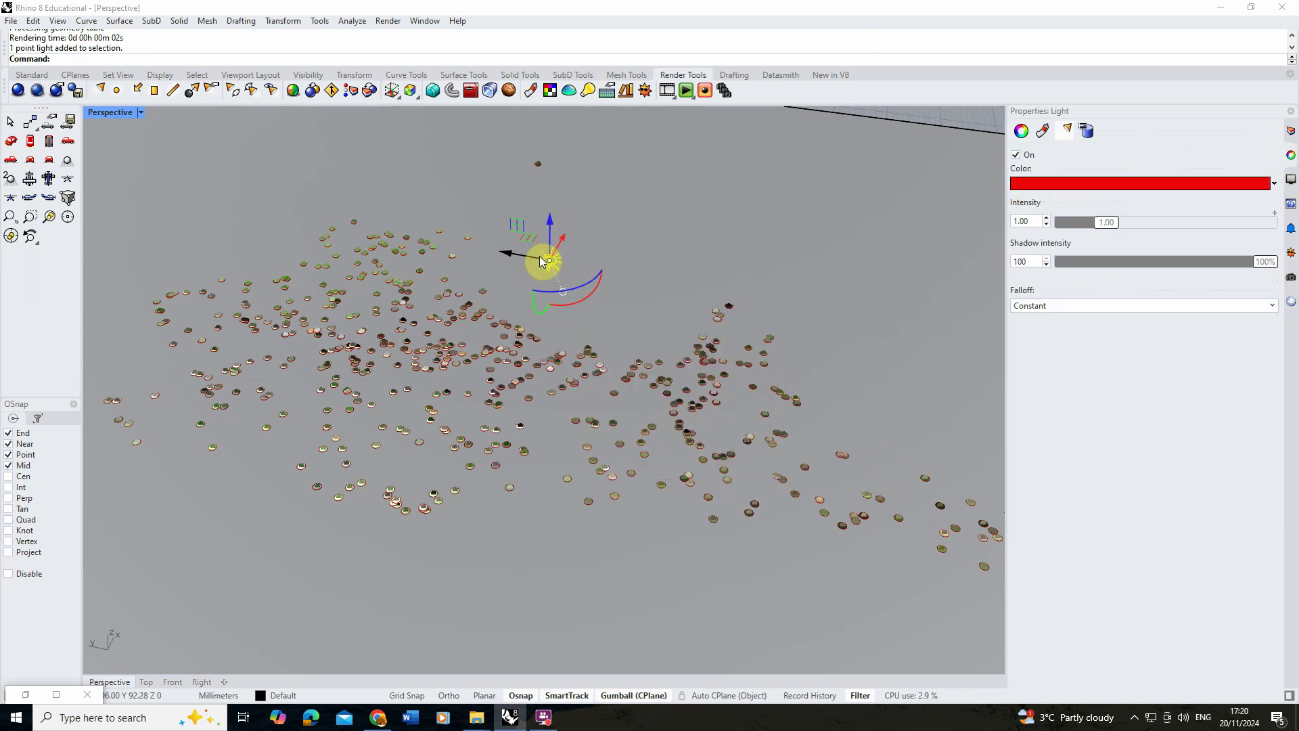
- Run a render preview with the red point light, inspect the image up close and close the render window
{"action": "left_click", "coordinate": [388, 21]}
{"action": "left_click", "coordinate": [434, 50]}
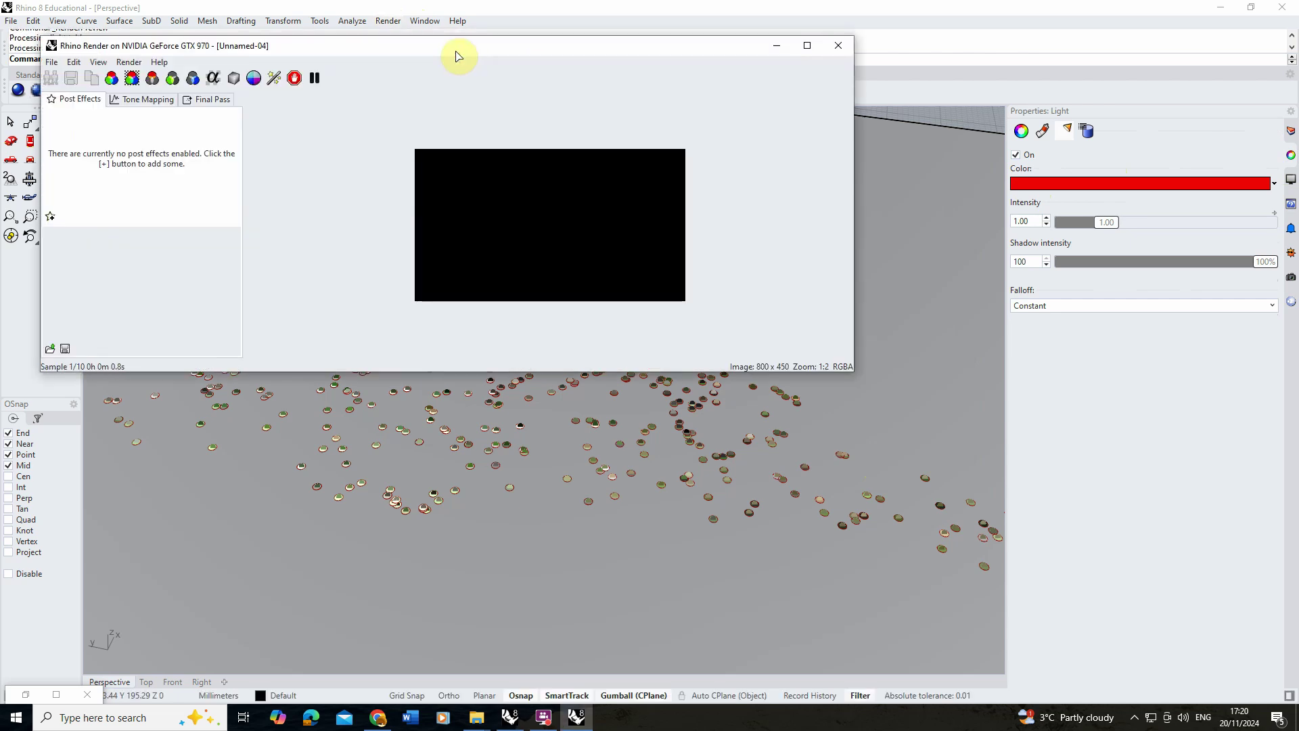
{"action": "scroll", "coordinate": [528, 234], "scroll_direction": "up", "scroll_amount": 1}
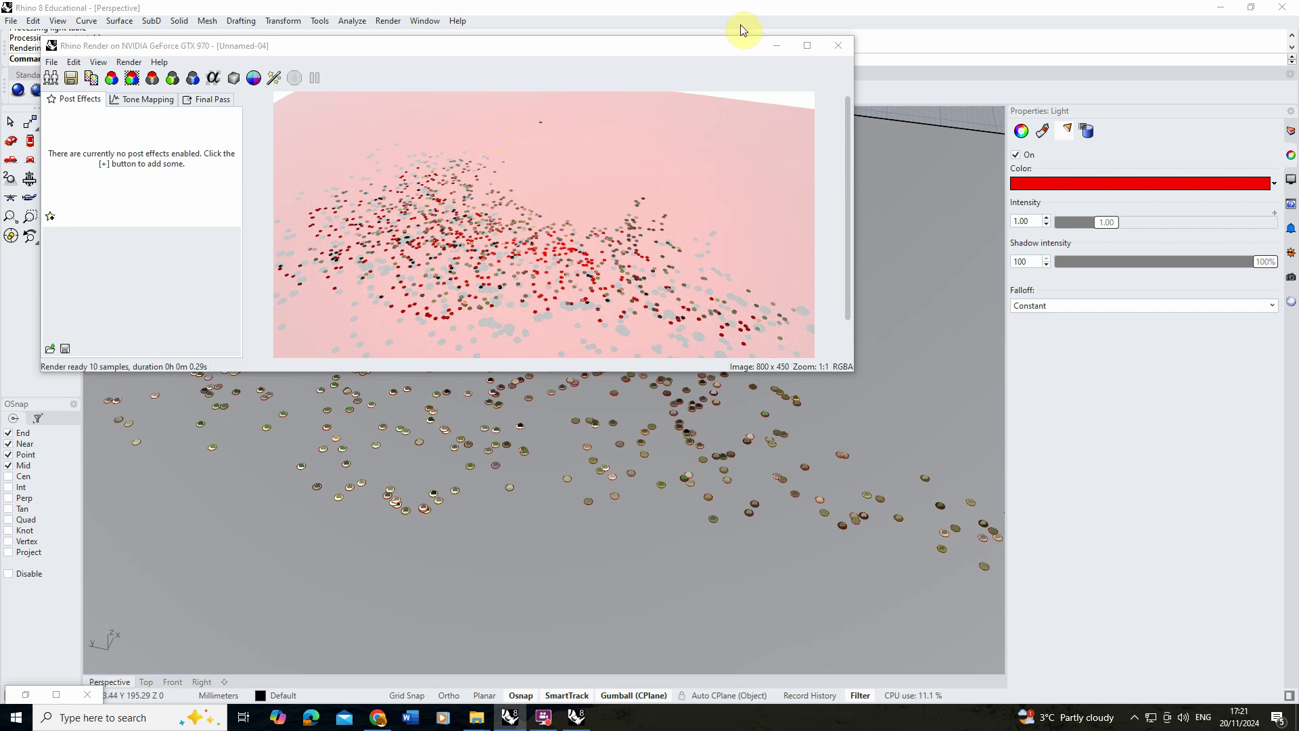
{"action": "left_click", "coordinate": [838, 45]}
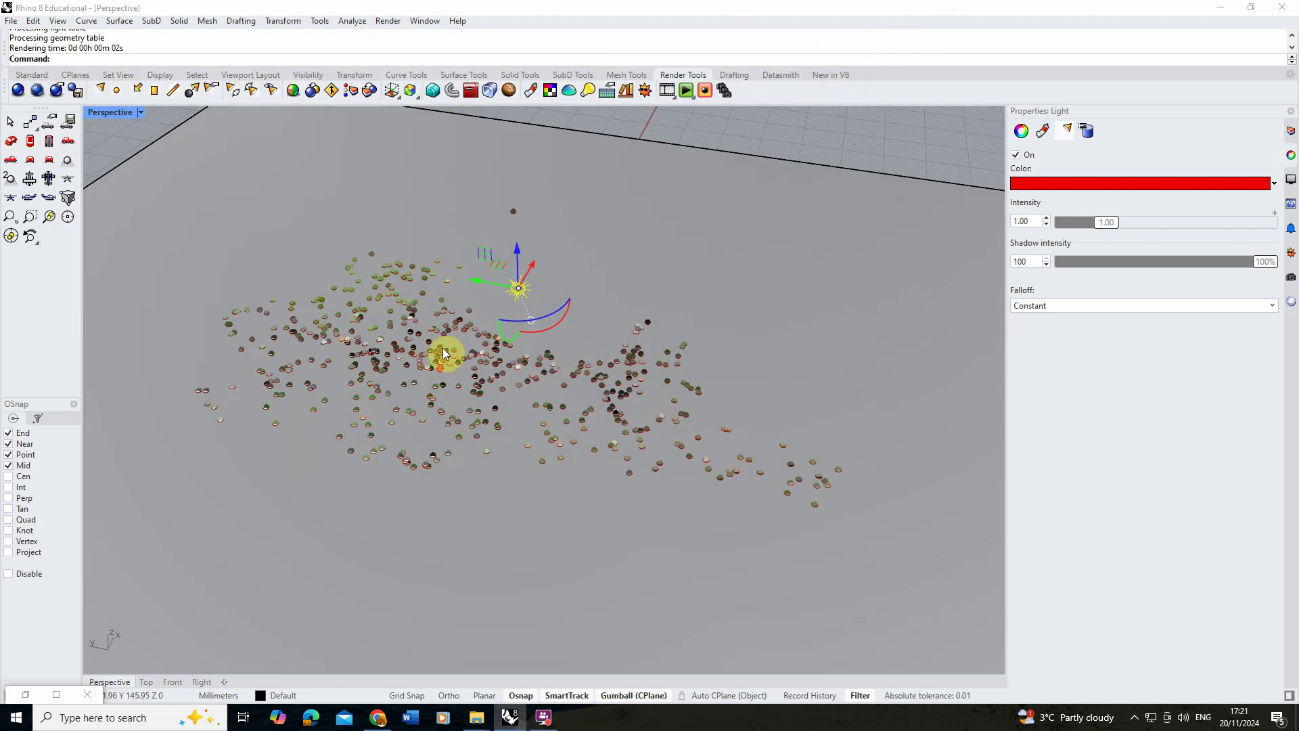
- Save a steeper, closer view of the discs as the named view Perspective, and move the point light away from the cluster
{"action": "scroll", "coordinate": [444, 353], "scroll_direction": "down", "scroll_amount": 5}
{"action": "right_click_drag", "start_coordinate": [473, 392], "coordinate": [509, 387]}
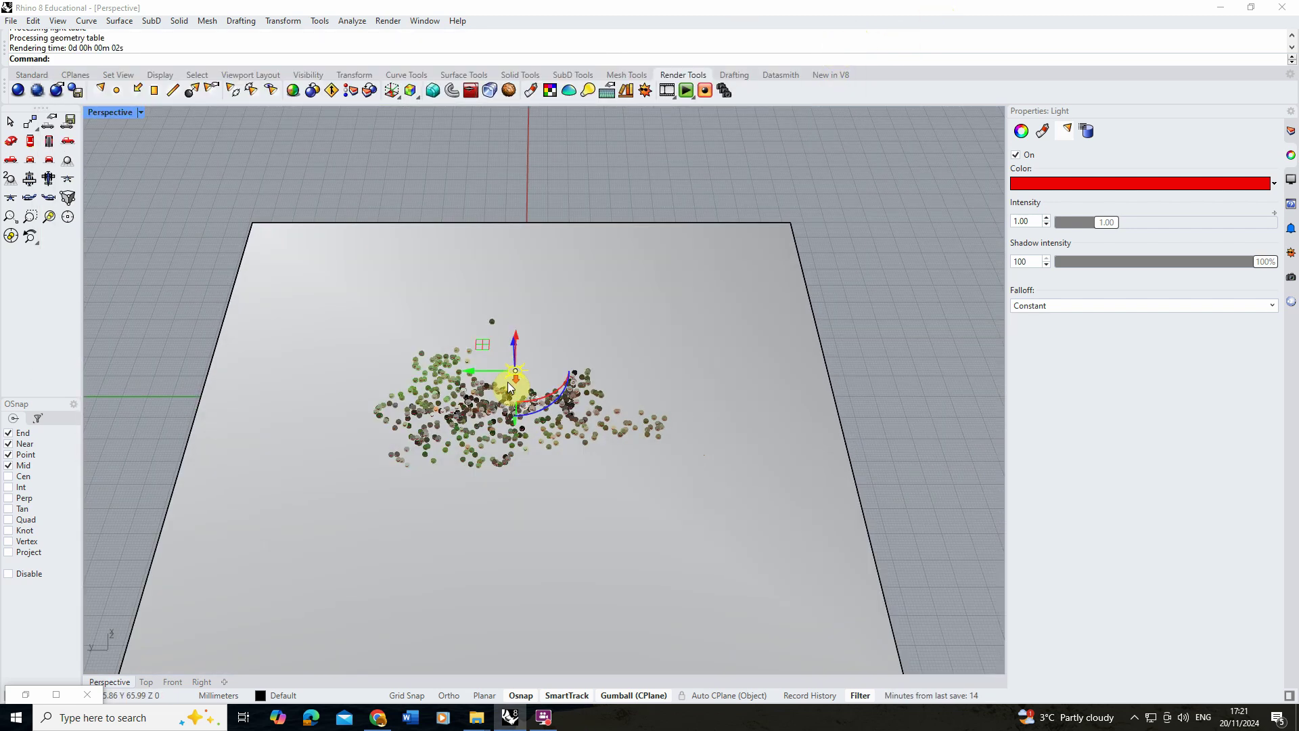
{"action": "scroll", "coordinate": [510, 460], "scroll_direction": "up", "scroll_amount": 6}
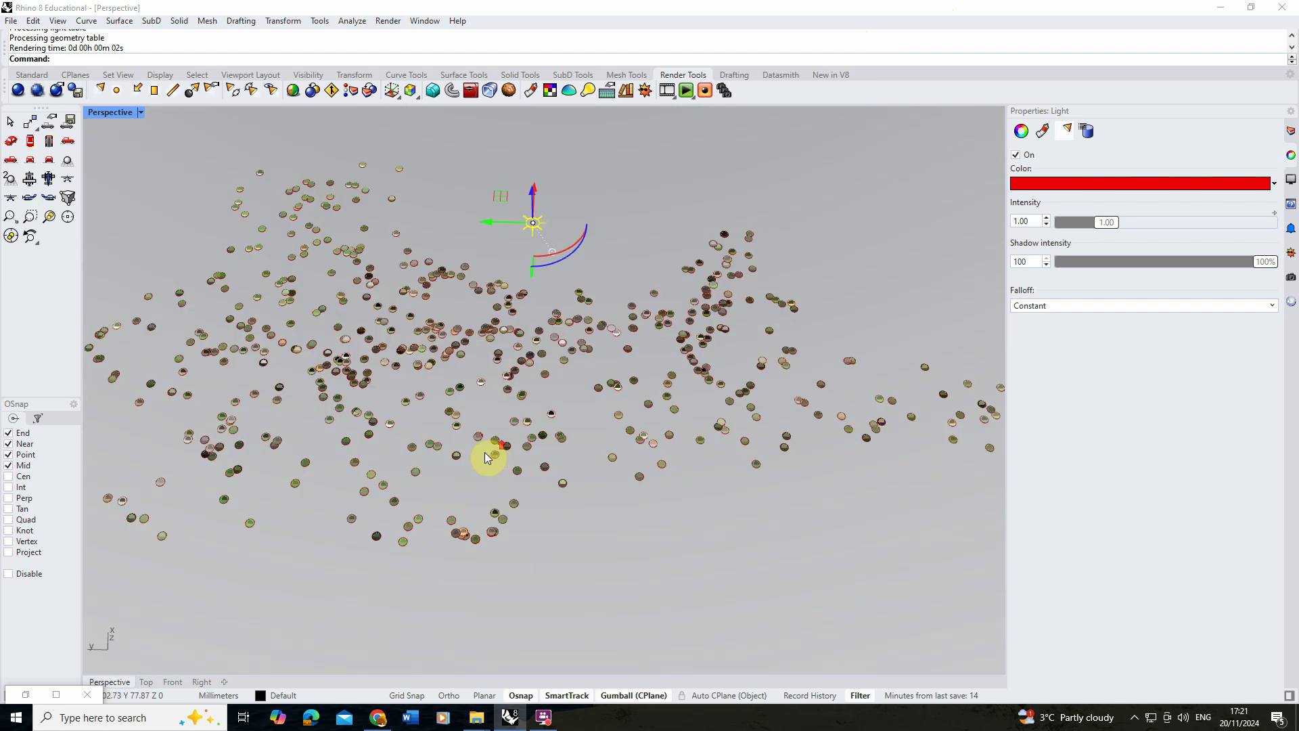
{"action": "left_click", "coordinate": [1291, 276]}
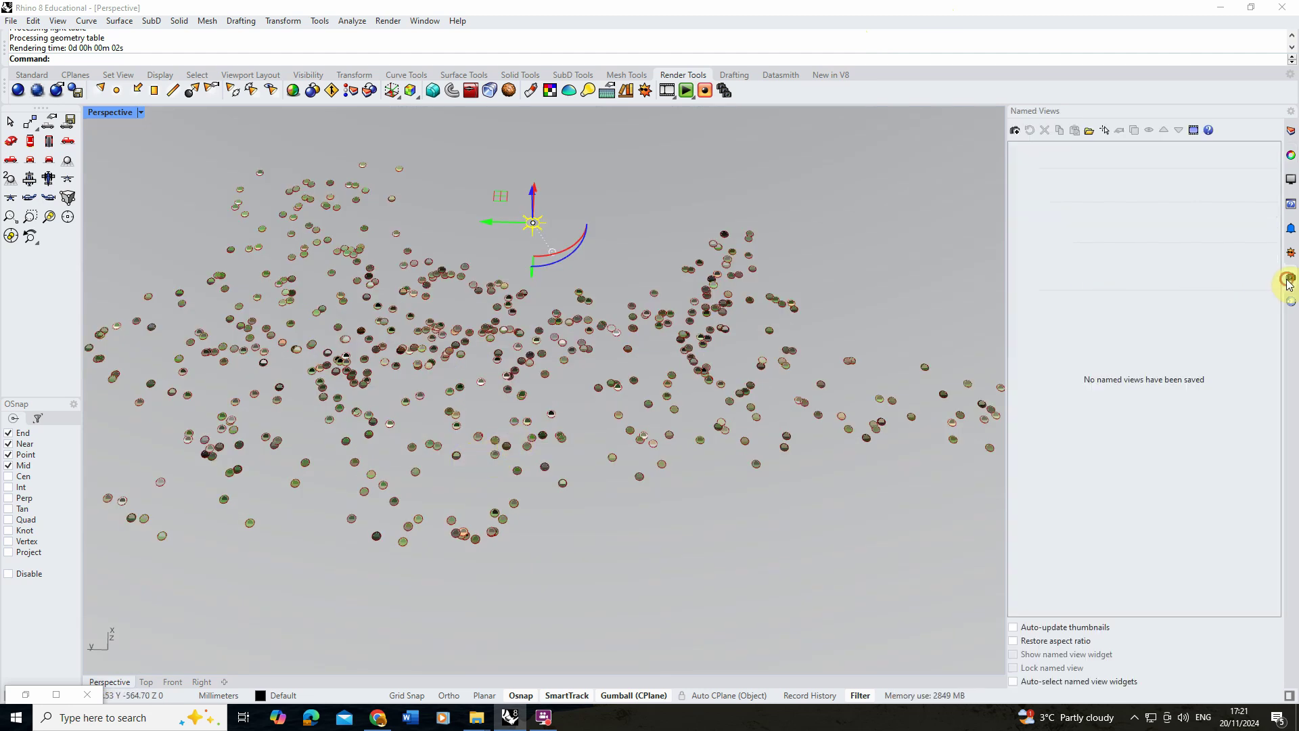
{"action": "left_click", "coordinate": [1014, 130]}
{"action": "left_click", "coordinate": [680, 375]}
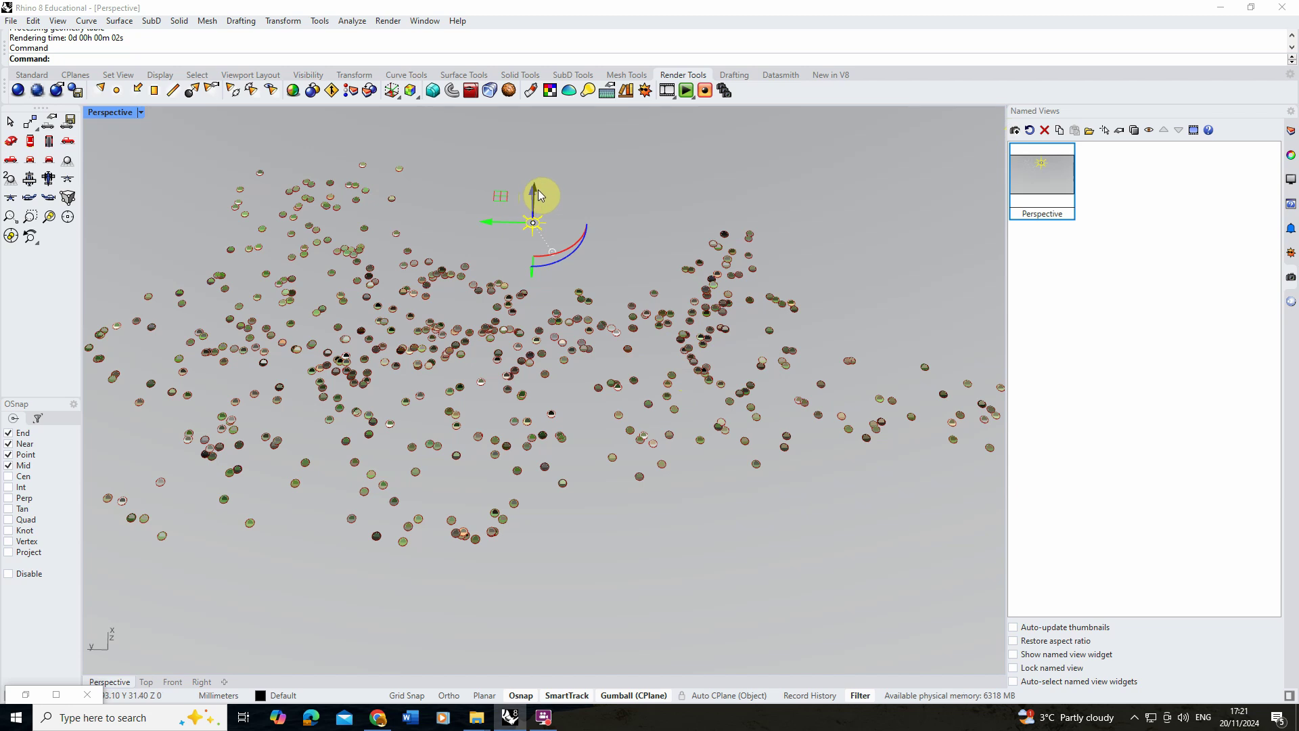
{"action": "left_click_drag", "start_coordinate": [539, 197], "coordinate": [544, 134]}
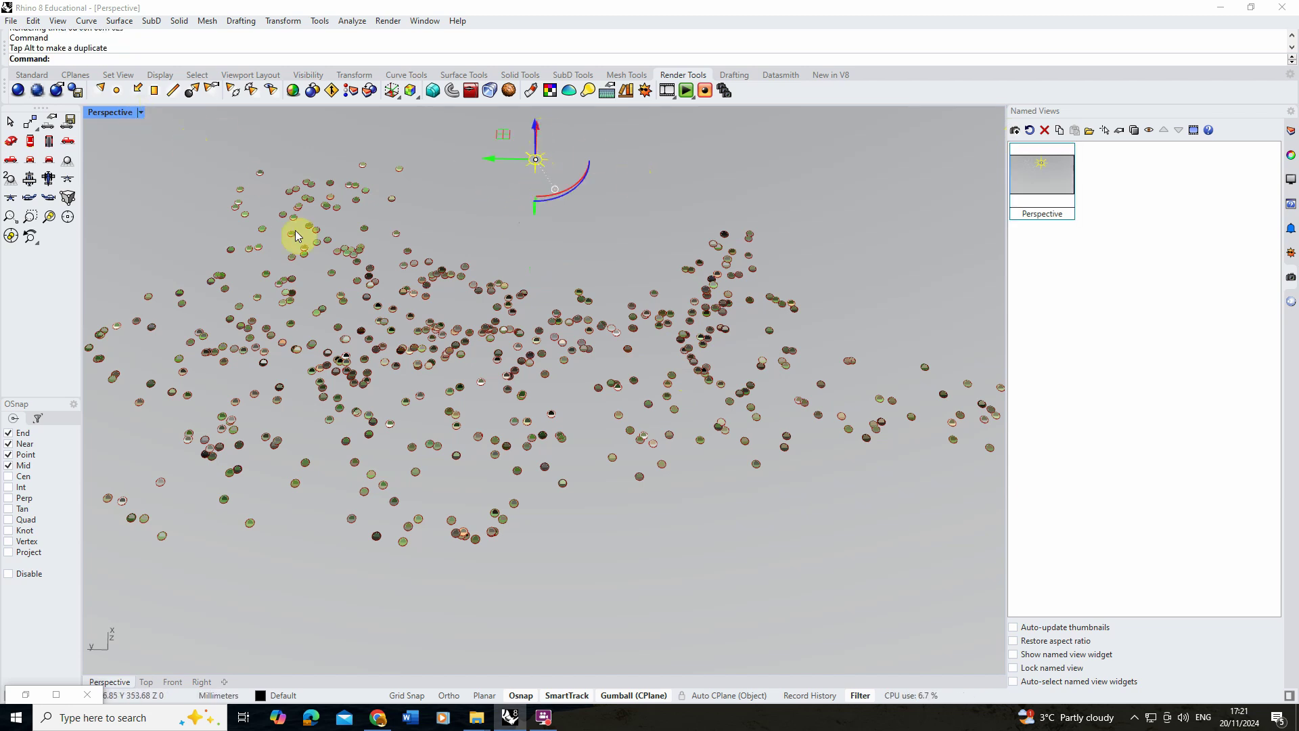
- Restore the Grasshopper window and set the panel feeding the point cloud reduction to 2000
{"action": "left_click", "coordinate": [36, 697]}
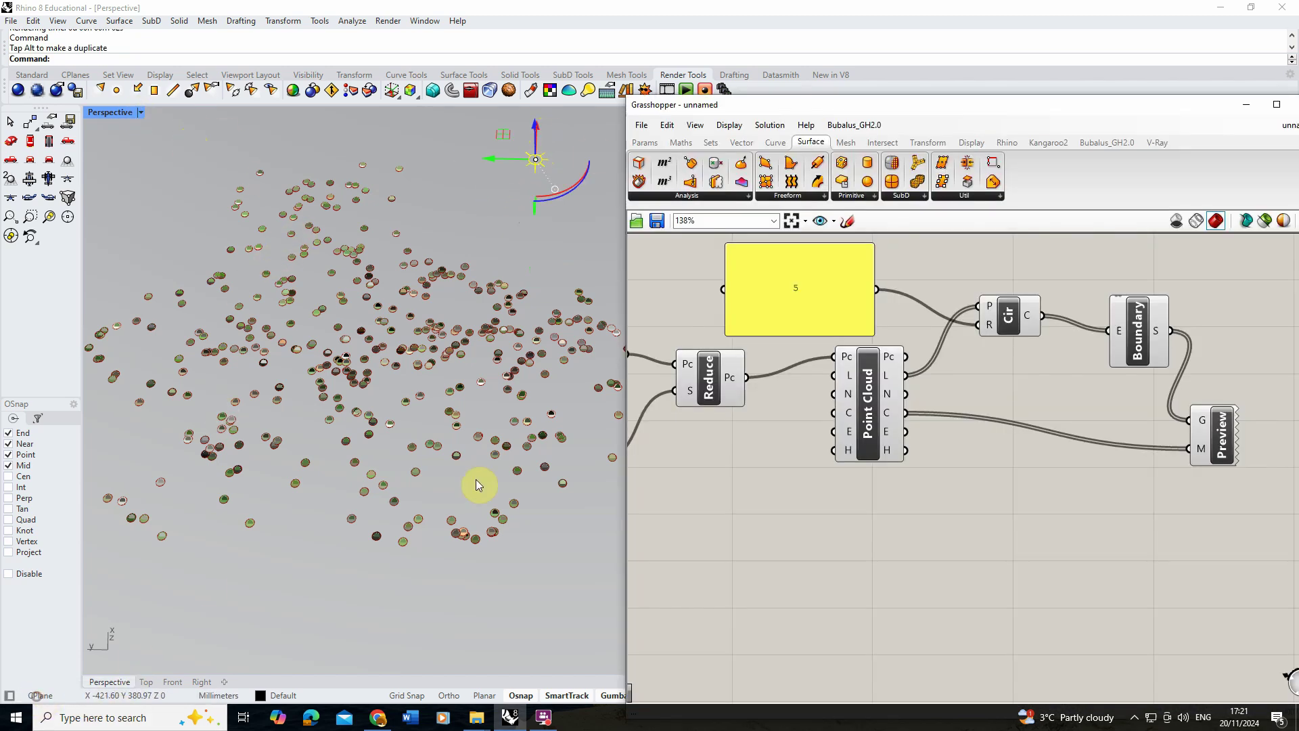
{"action": "scroll", "coordinate": [1140, 412], "scroll_direction": "down", "scroll_amount": 2}
{"action": "scroll", "coordinate": [778, 437], "scroll_direction": "up", "scroll_amount": 3}
{"action": "double_click", "coordinate": [746, 444]}
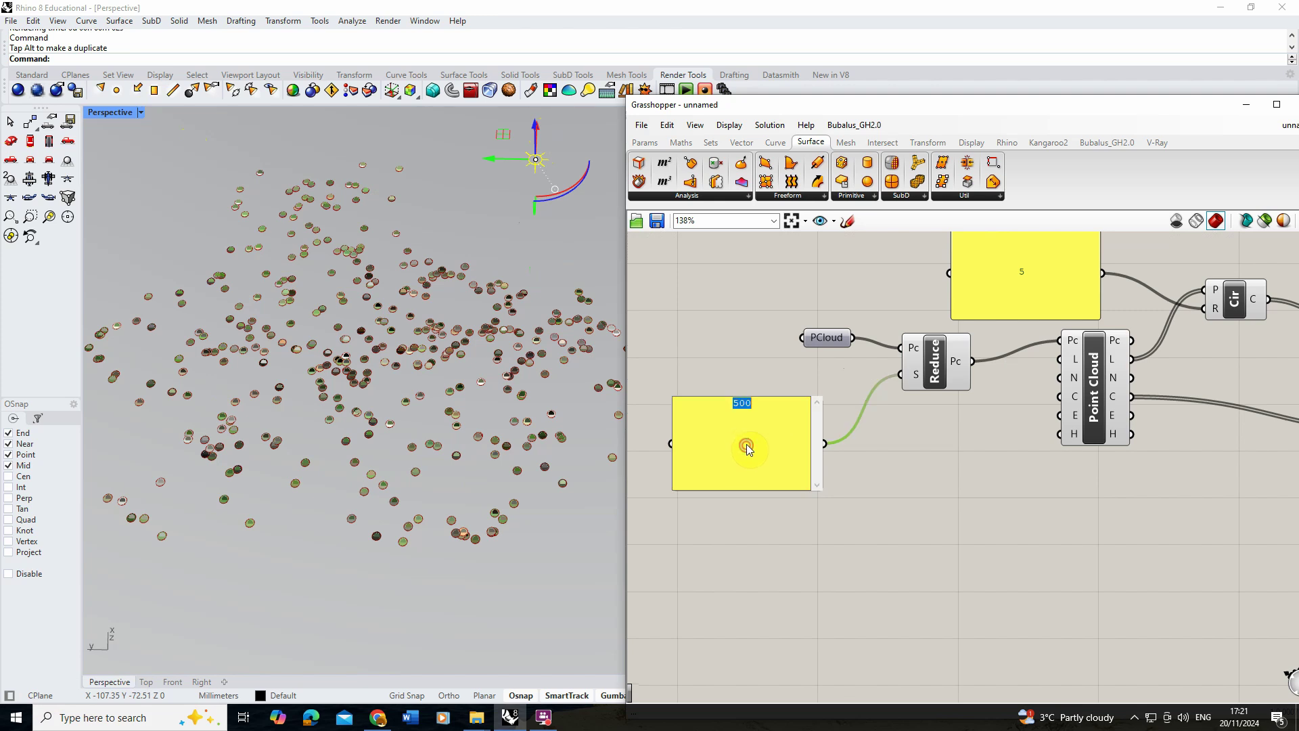
{"action": "left_click", "coordinate": [737, 403]}
{"action": "left_click_drag", "start_coordinate": [738, 403], "coordinate": [681, 409]}
{"action": "type", "text": "2000"}
{"action": "left_click", "coordinate": [918, 496]}
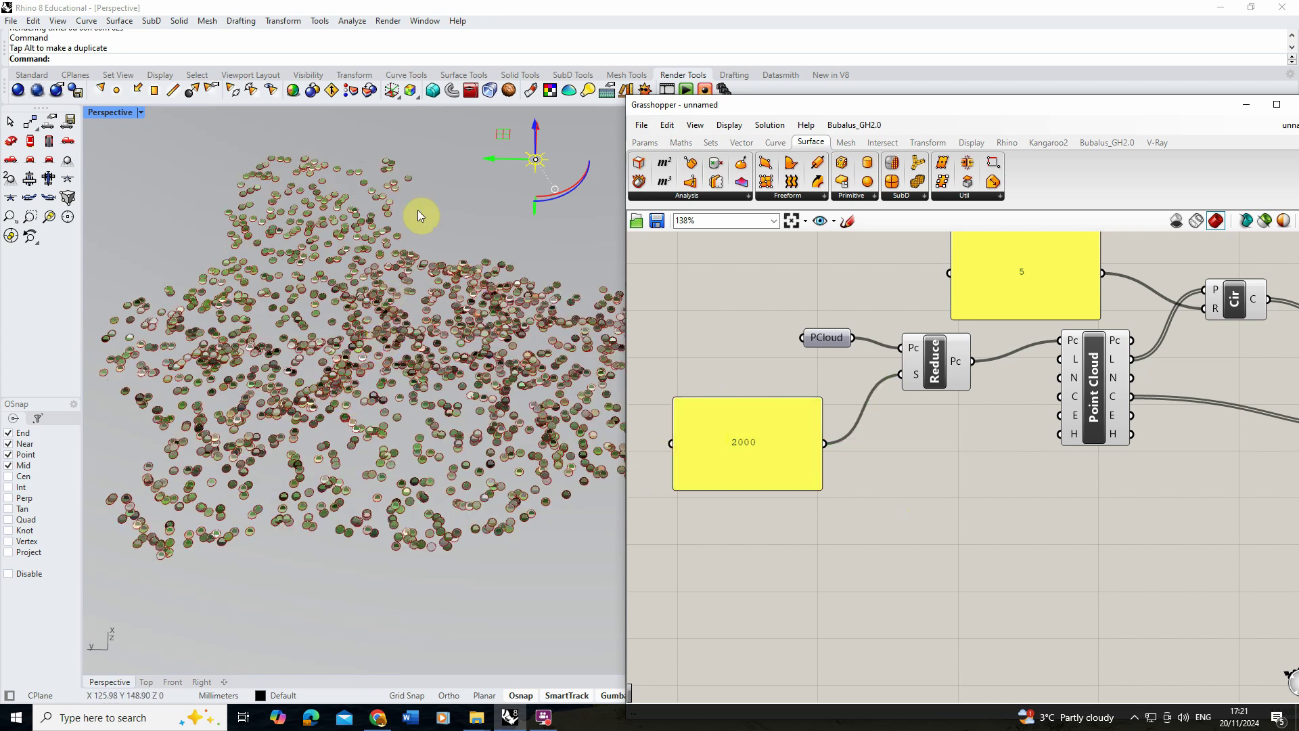
- Run a render preview of the denser disc cluster, inspect the image at different zoom levels and close the render window
{"action": "left_click", "coordinate": [392, 20]}
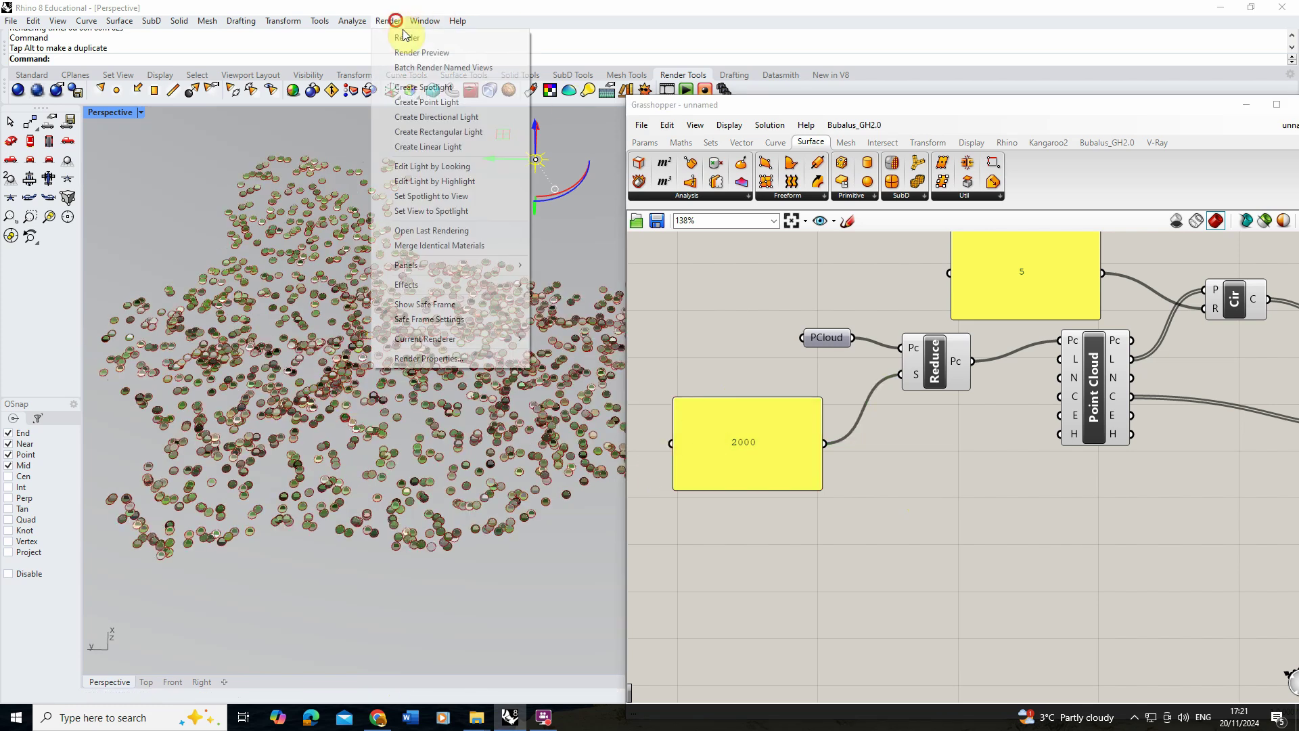
{"action": "left_click", "coordinate": [430, 52]}
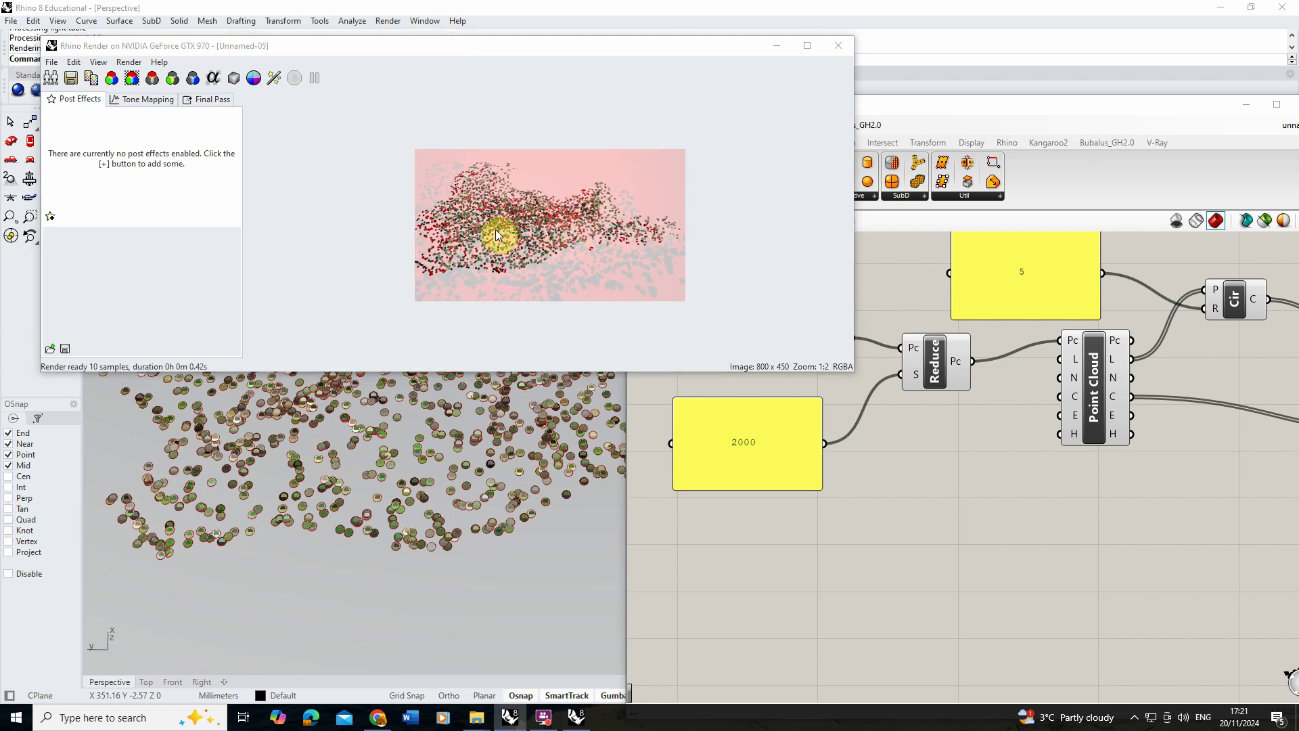
{"action": "scroll", "coordinate": [501, 233], "scroll_direction": "up", "scroll_amount": 1}
{"action": "scroll", "coordinate": [530, 242], "scroll_direction": "up", "scroll_amount": 1}
{"action": "scroll", "coordinate": [530, 242], "scroll_direction": "down", "scroll_amount": 1}
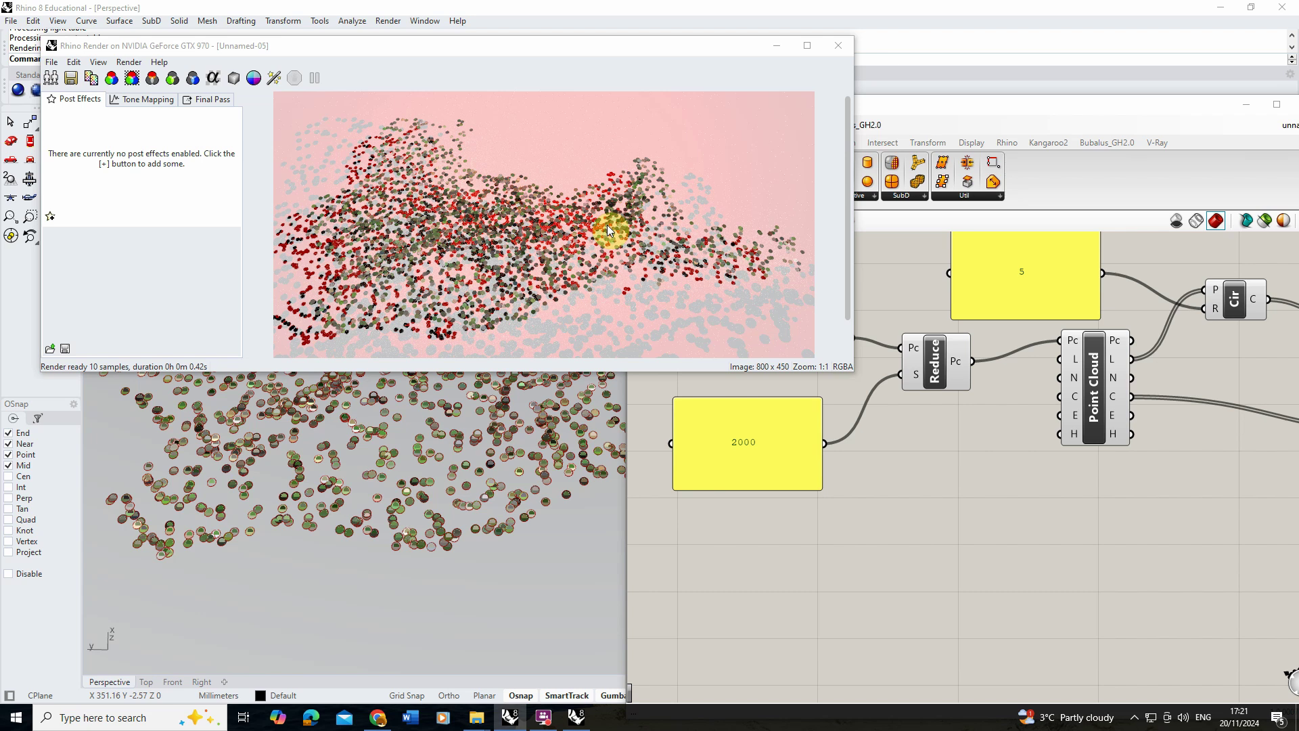
{"action": "left_click", "coordinate": [838, 46]}
{"action": "scroll", "coordinate": [688, 384], "scroll_direction": "down", "scroll_amount": 2}
{"action": "scroll", "coordinate": [688, 383], "scroll_direction": "up", "scroll_amount": 2}
{"action": "left_click", "coordinate": [951, 366]}
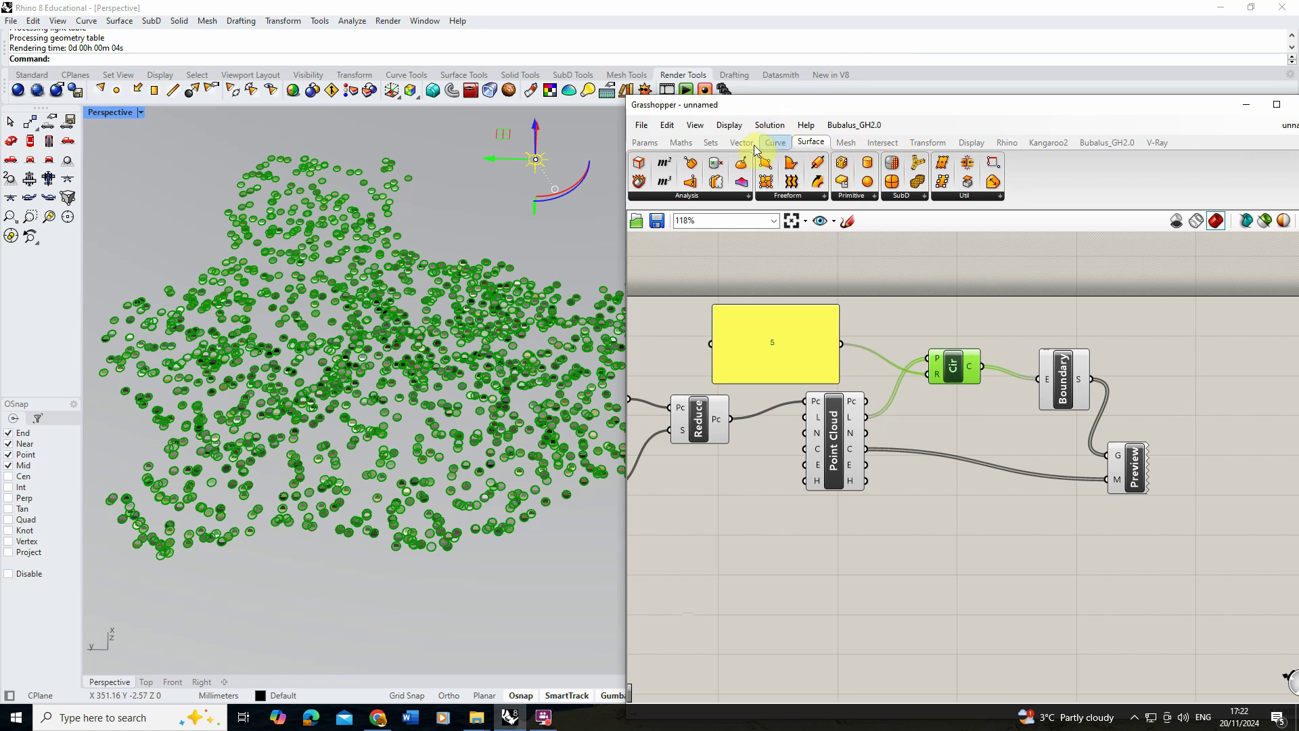
{"action": "left_click", "coordinate": [776, 143]}
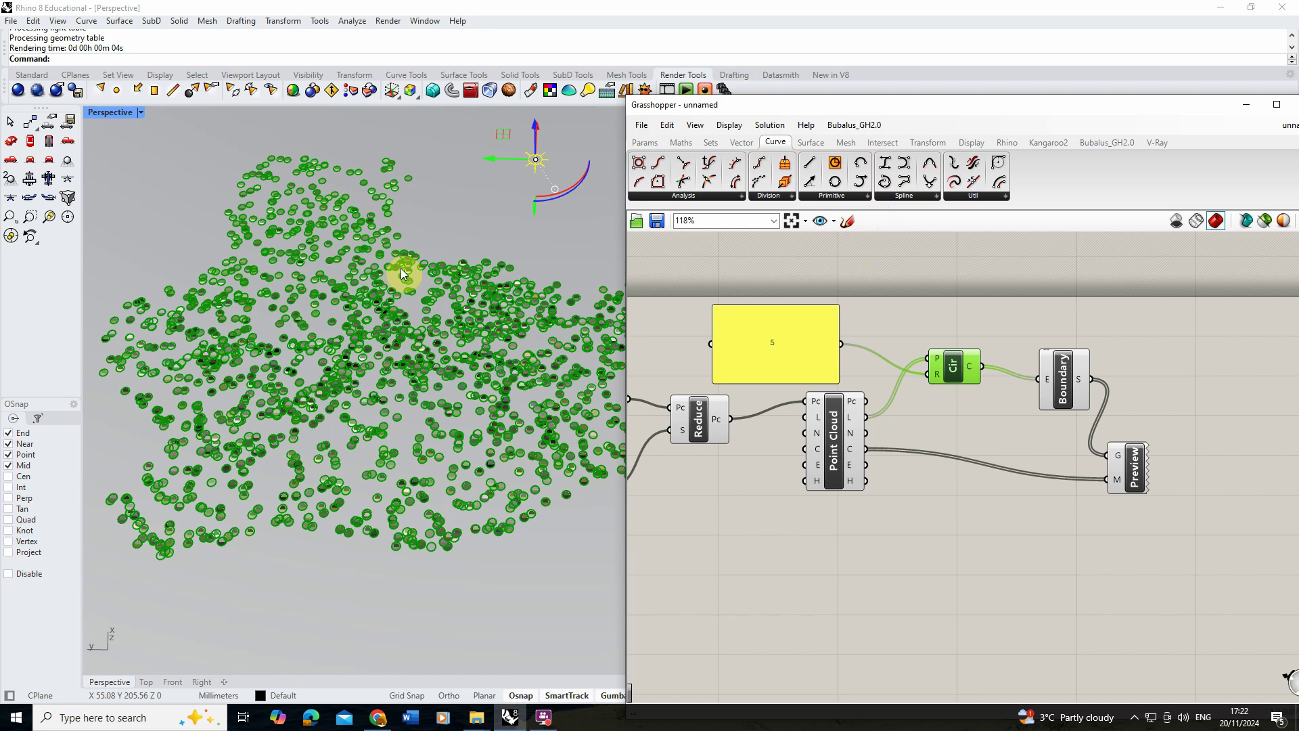
{"action": "left_click", "coordinate": [811, 142]}
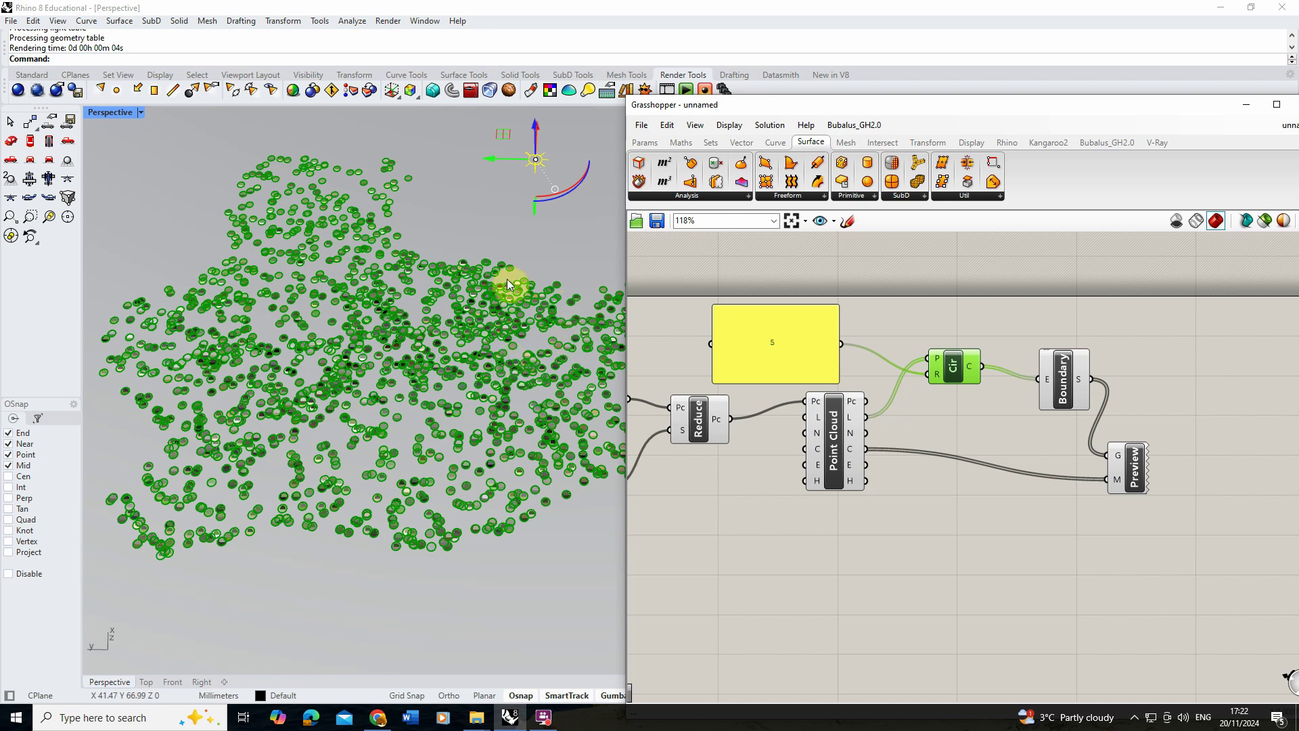
{"action": "left_click", "coordinate": [1066, 514]}
- Search the Grasshopper components for "point cloud", review the Point Cloud Section description and dismiss the search
{"action": "scroll", "coordinate": [1070, 423], "scroll_direction": "down", "scroll_amount": 2}
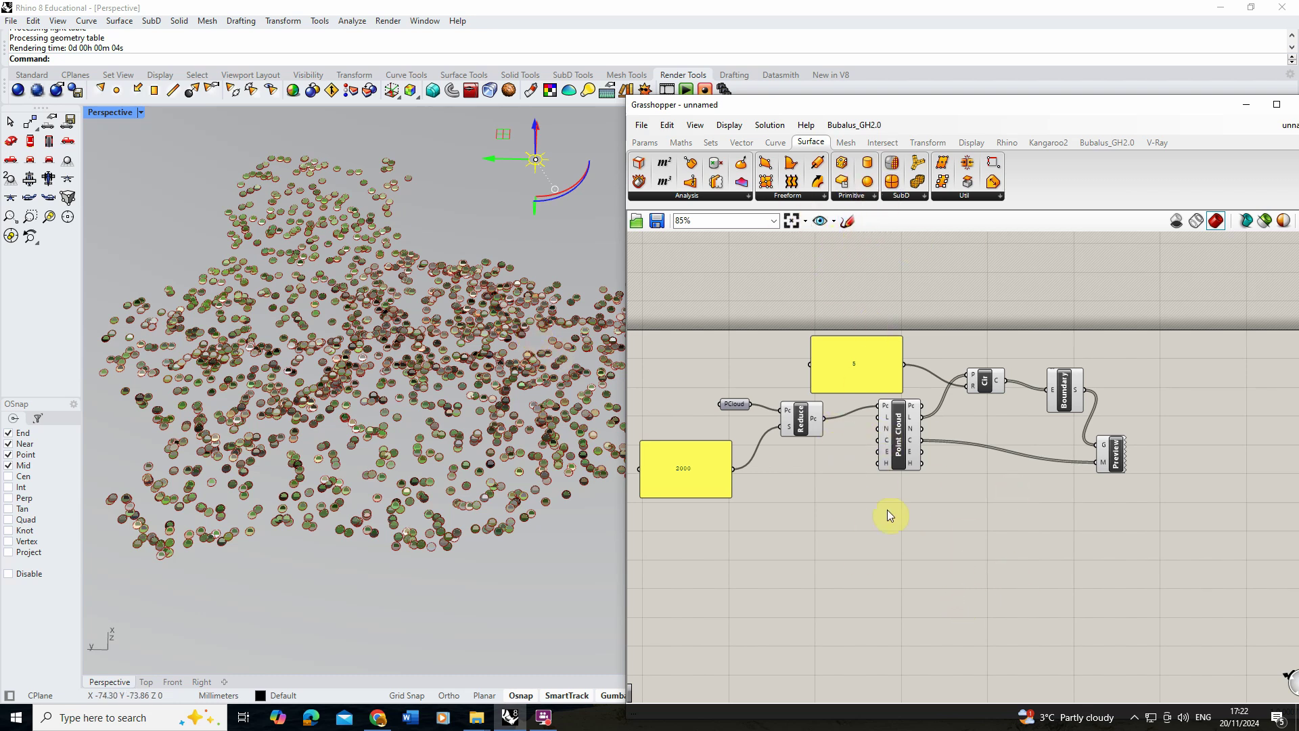
{"action": "double_click", "coordinate": [850, 509]}
{"action": "type", "text": "po"}
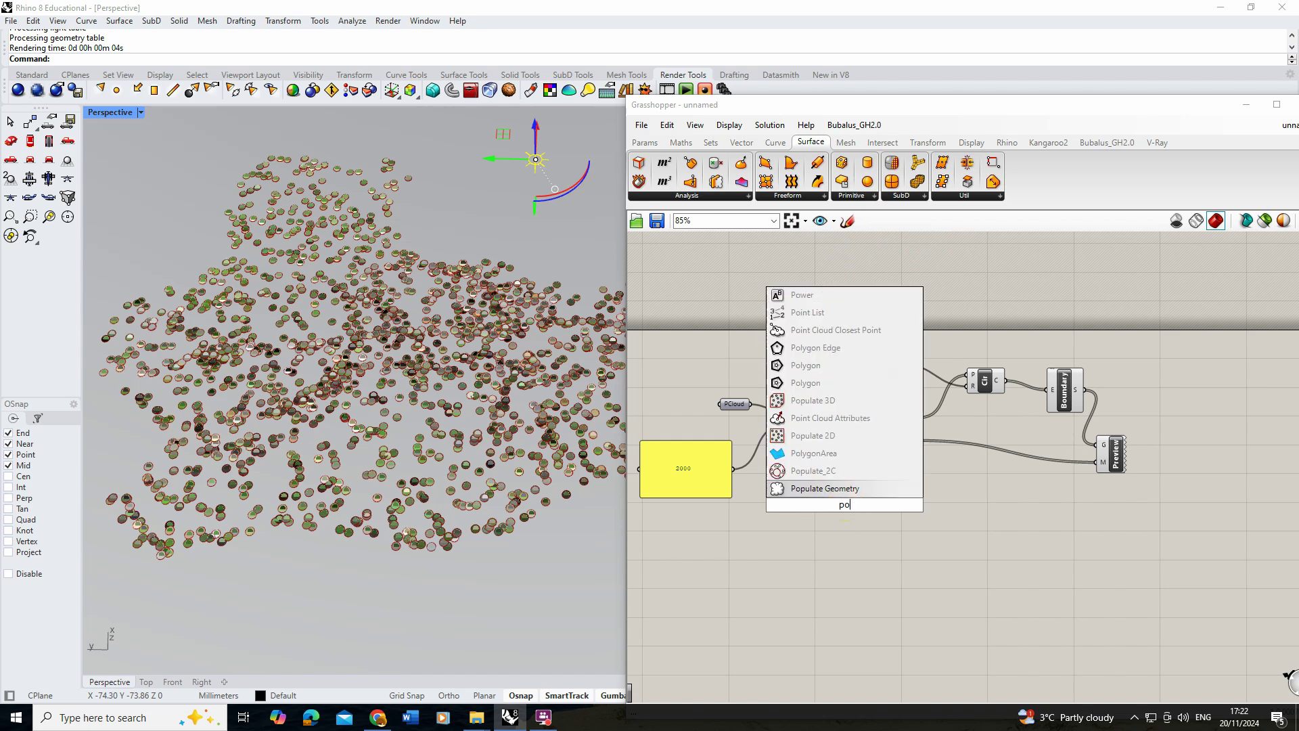
{"action": "type", "text": "int c"}
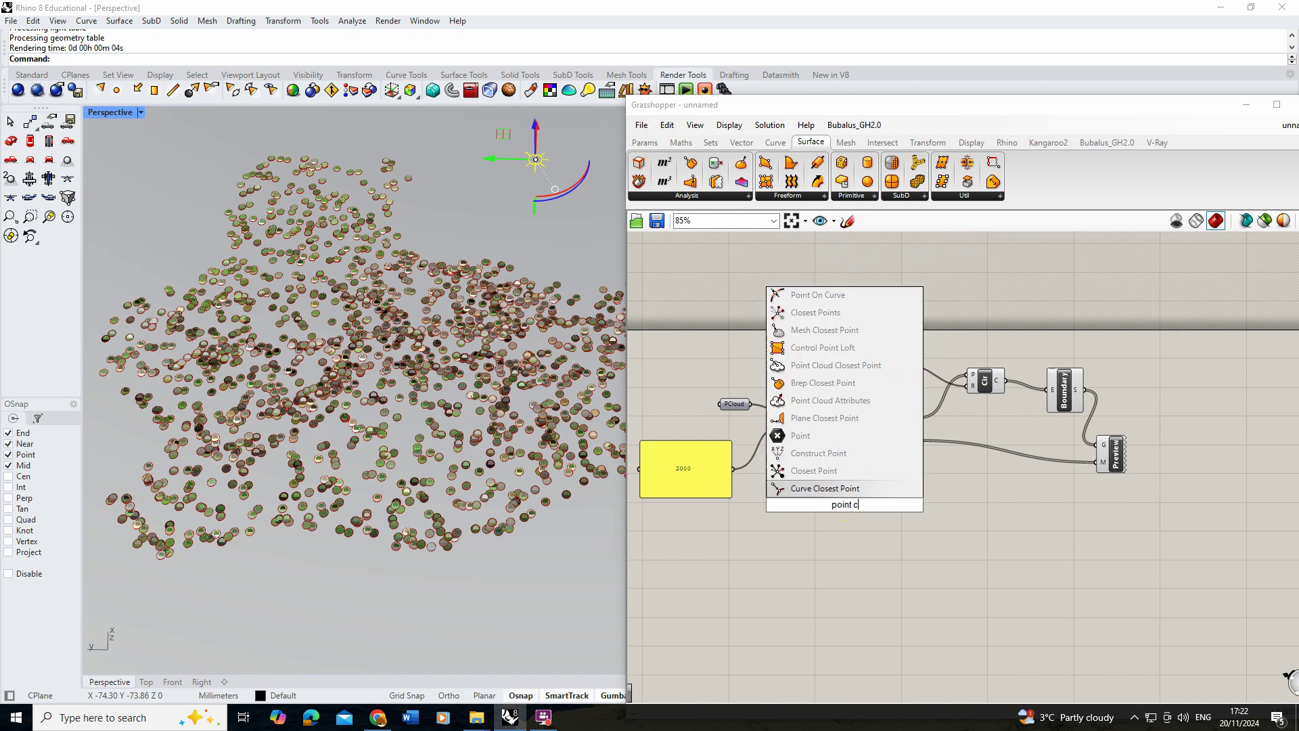
{"action": "type", "text": "loud"}
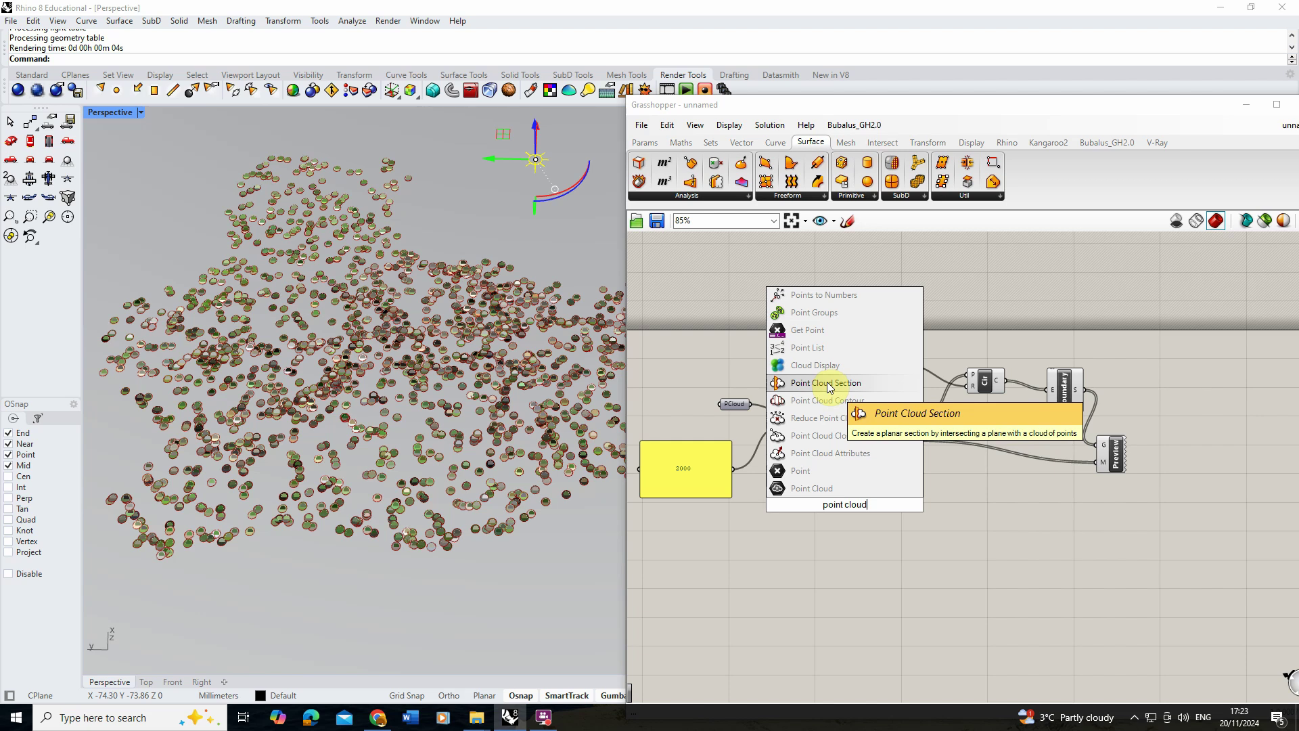
{"action": "left_click", "coordinate": [1017, 562]}
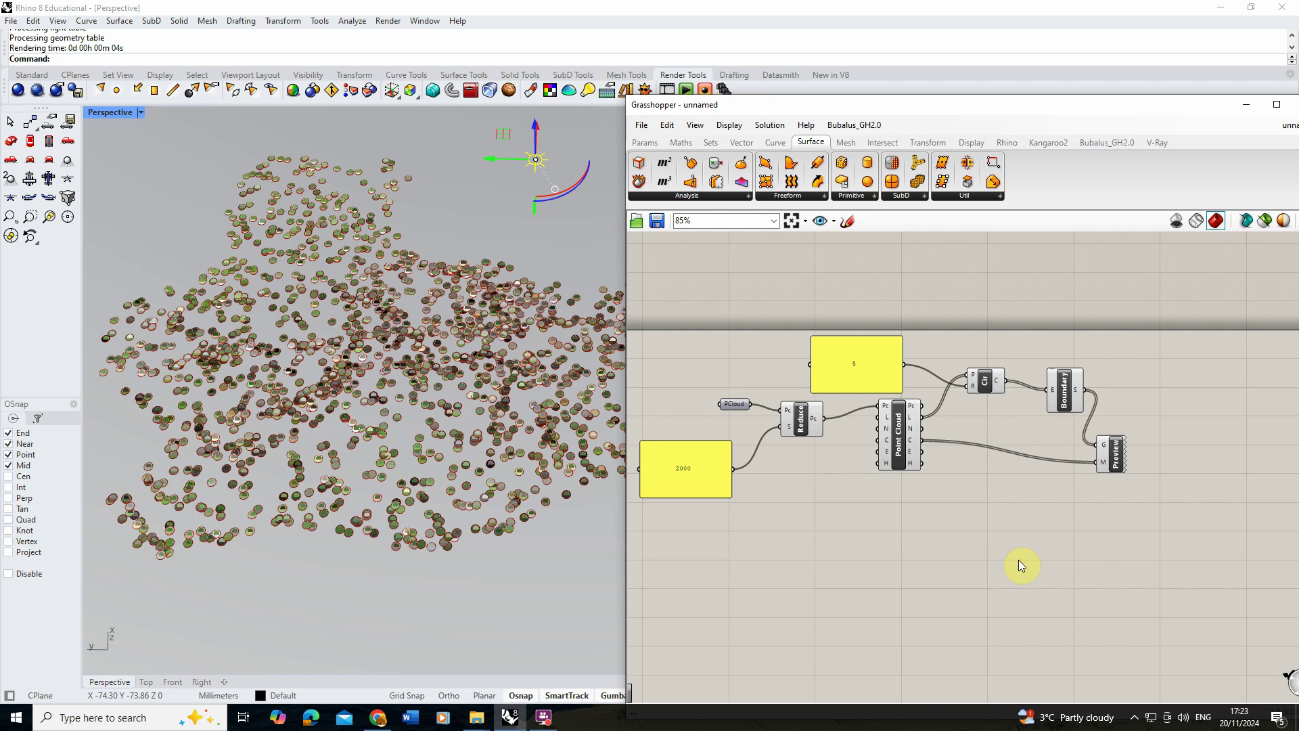